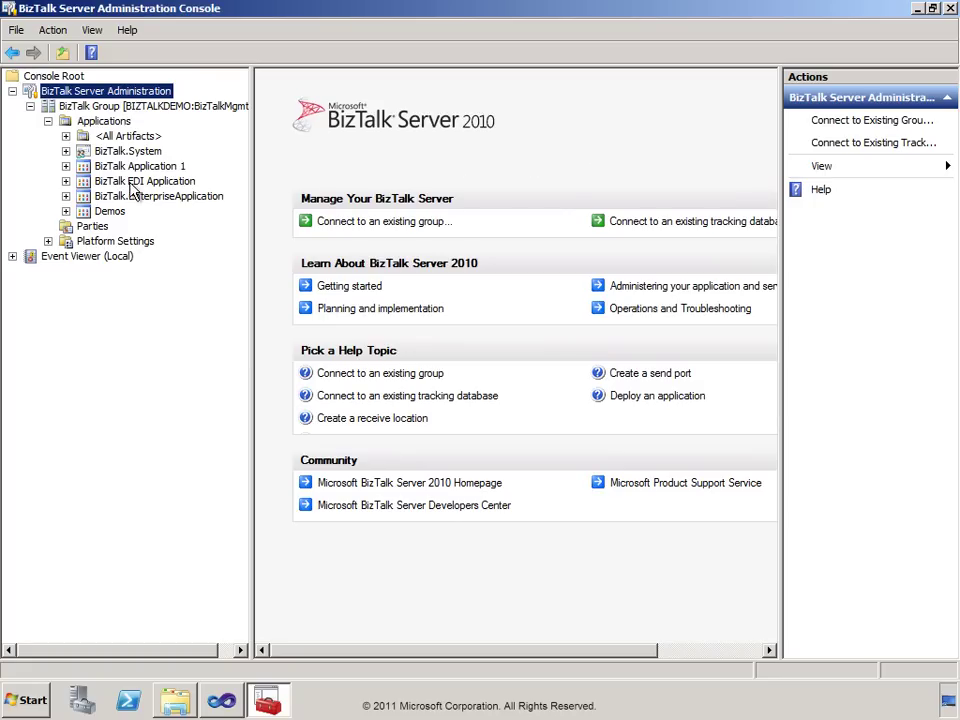
Create a one-way receive port named PurchaseOrders in the Demos application.
click(66, 212)
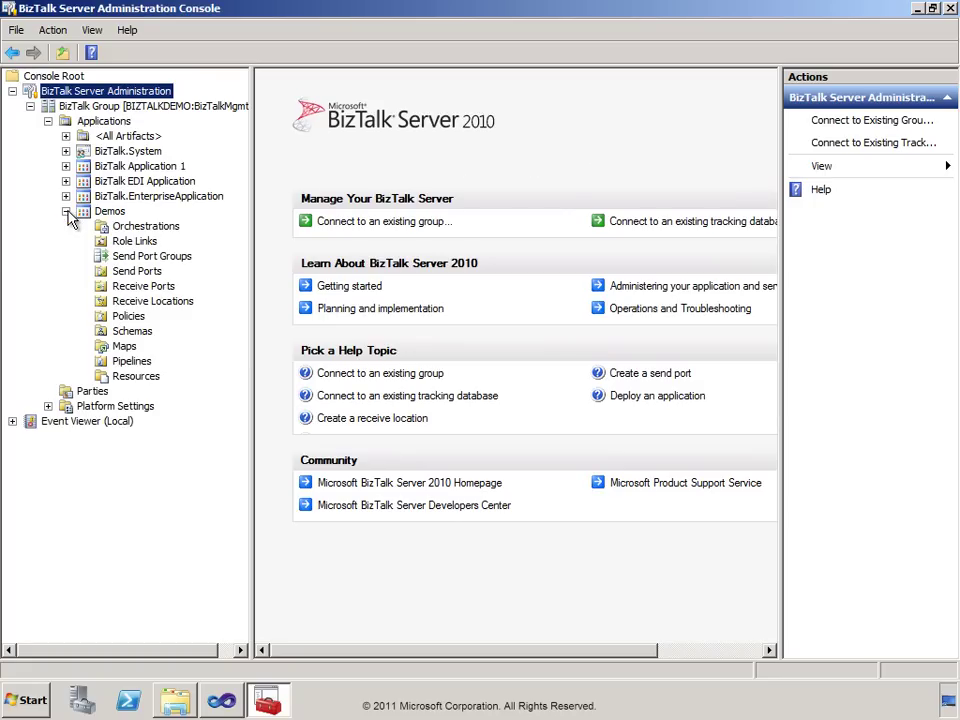
click(103, 288)
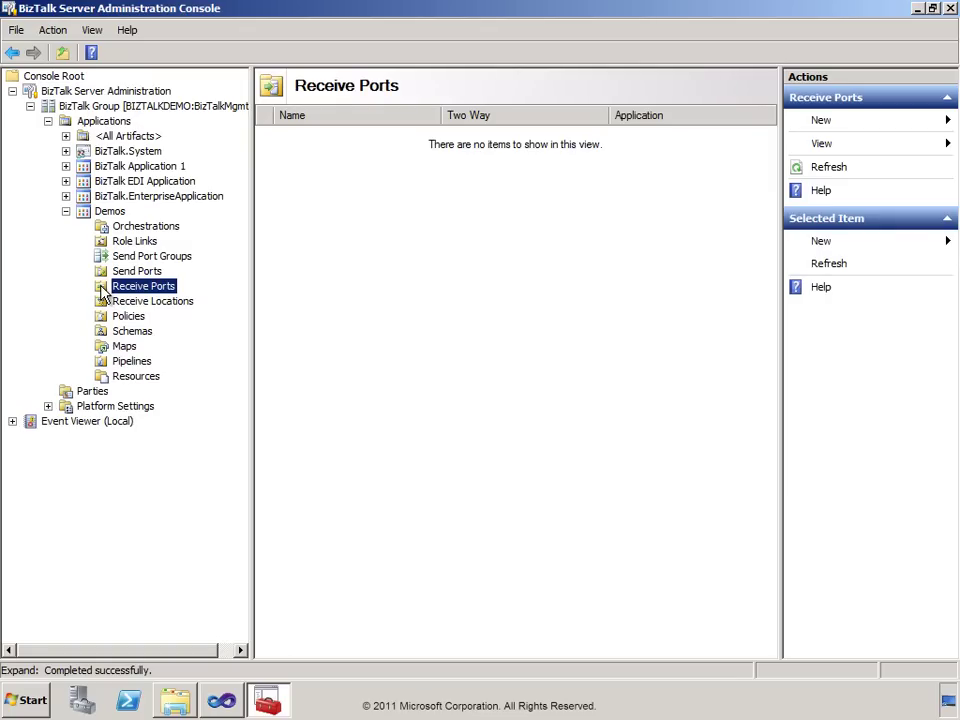
right_click(103, 290)
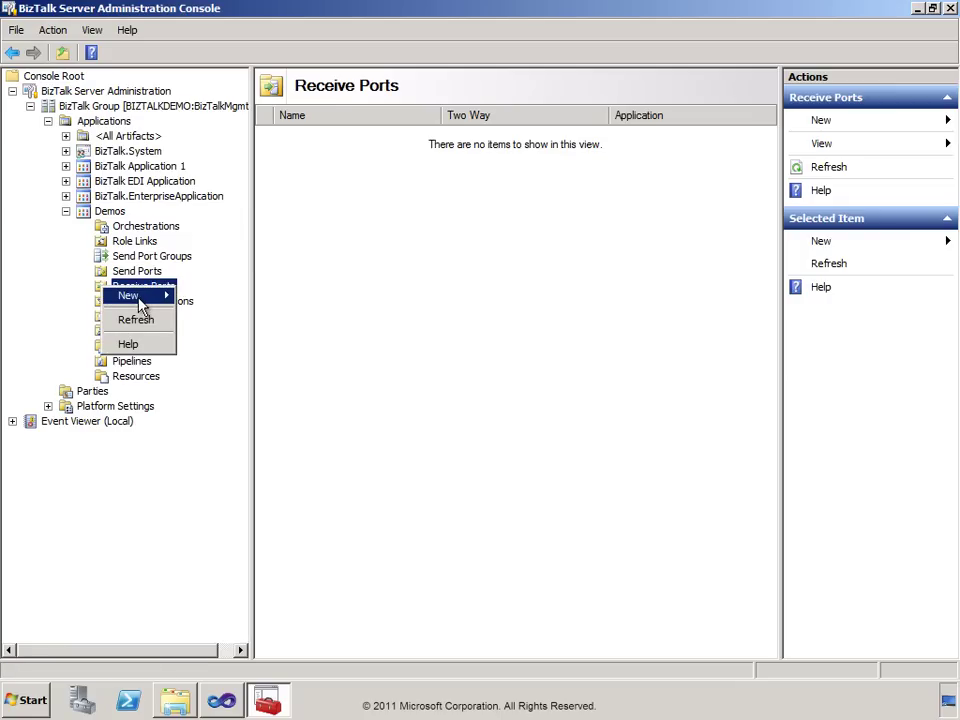
mouse_move(139, 303)
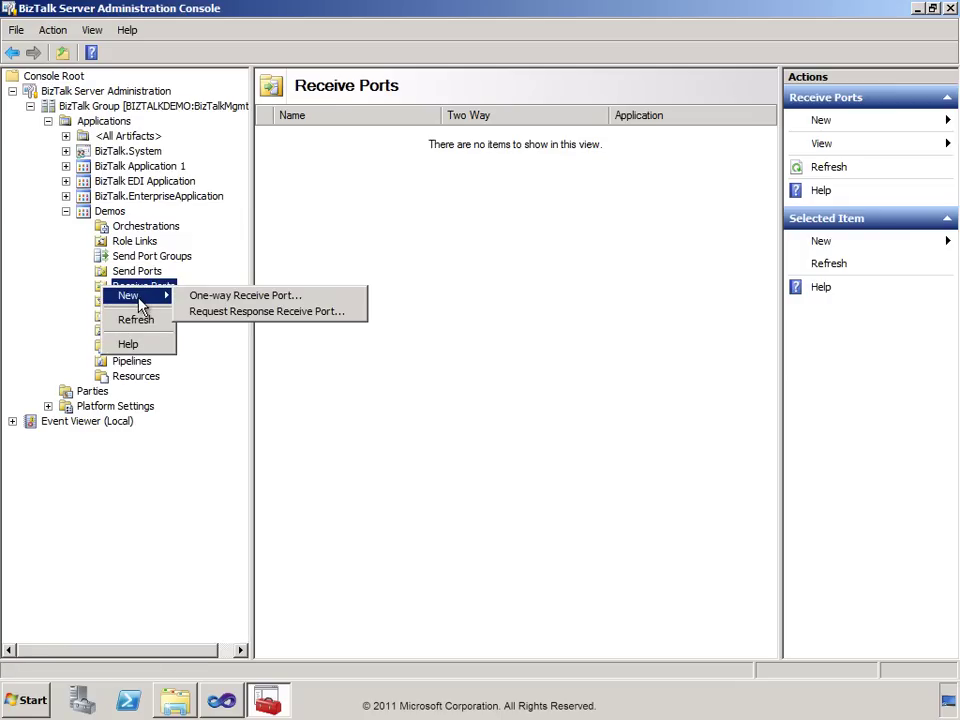
click(196, 297)
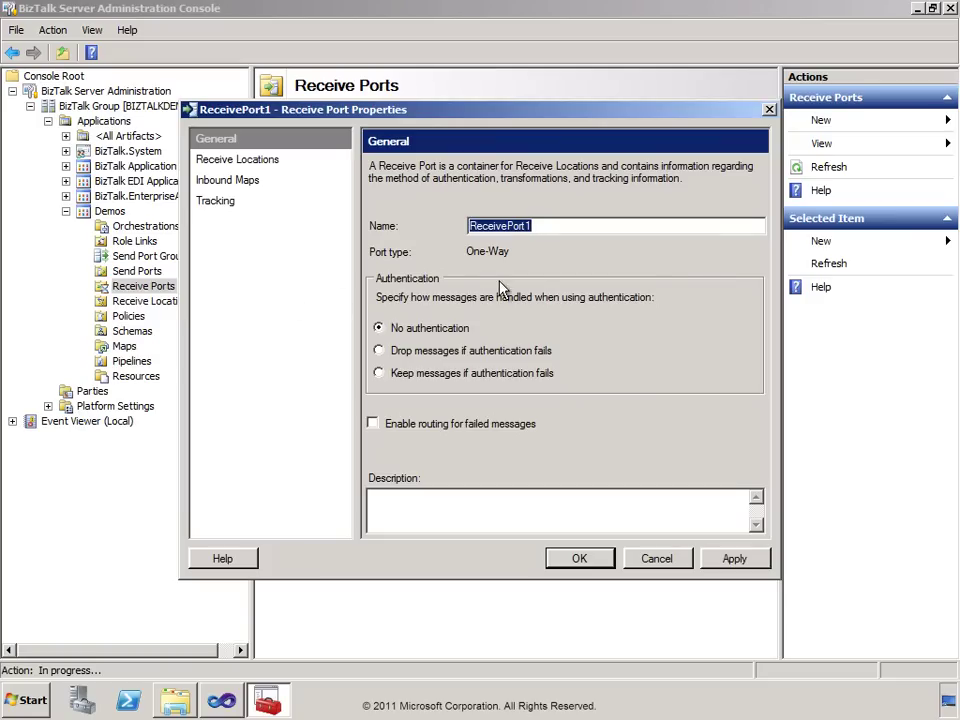
text(PurchaseO)
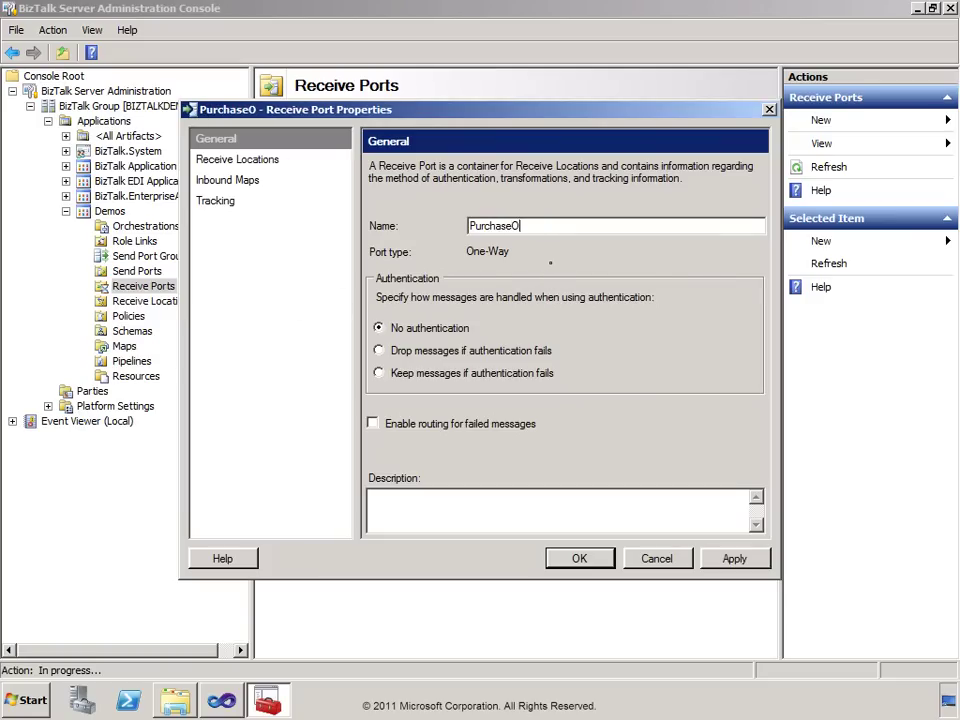
text(rders)
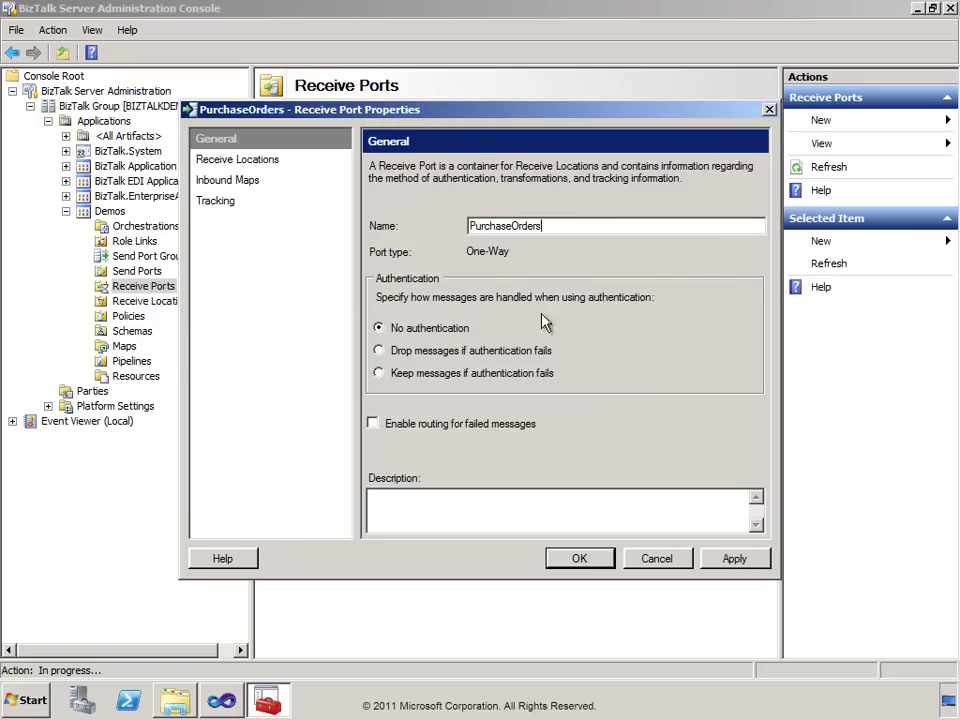
click(588, 564)
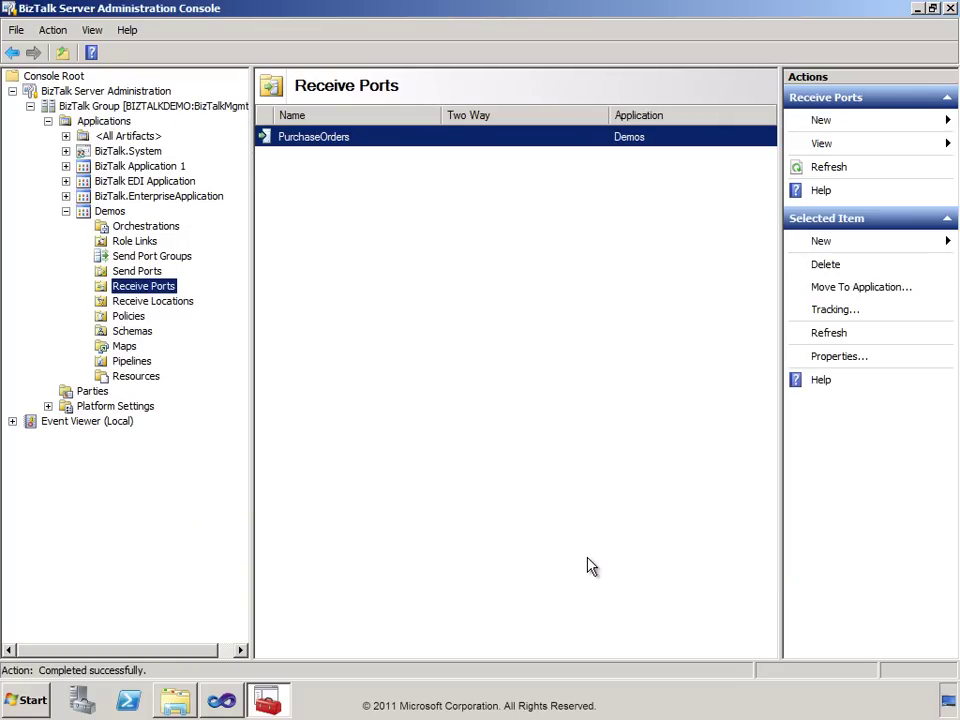
Start a new one-way receive location in the Demos application, contained in the PurchaseOrders receive port.
click(110, 303)
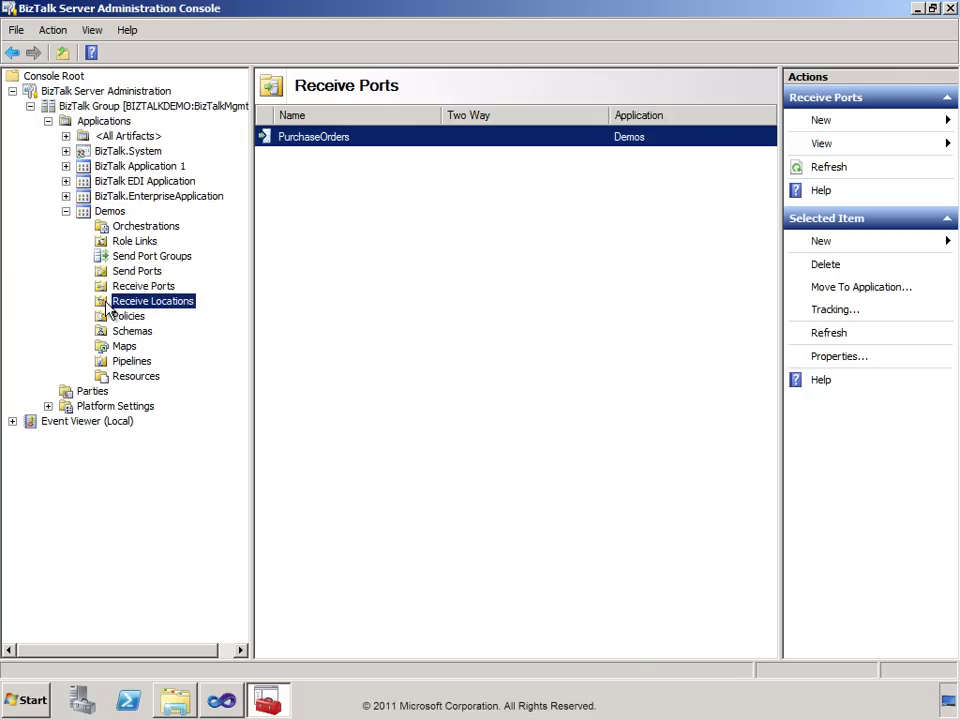
right_click(111, 311)
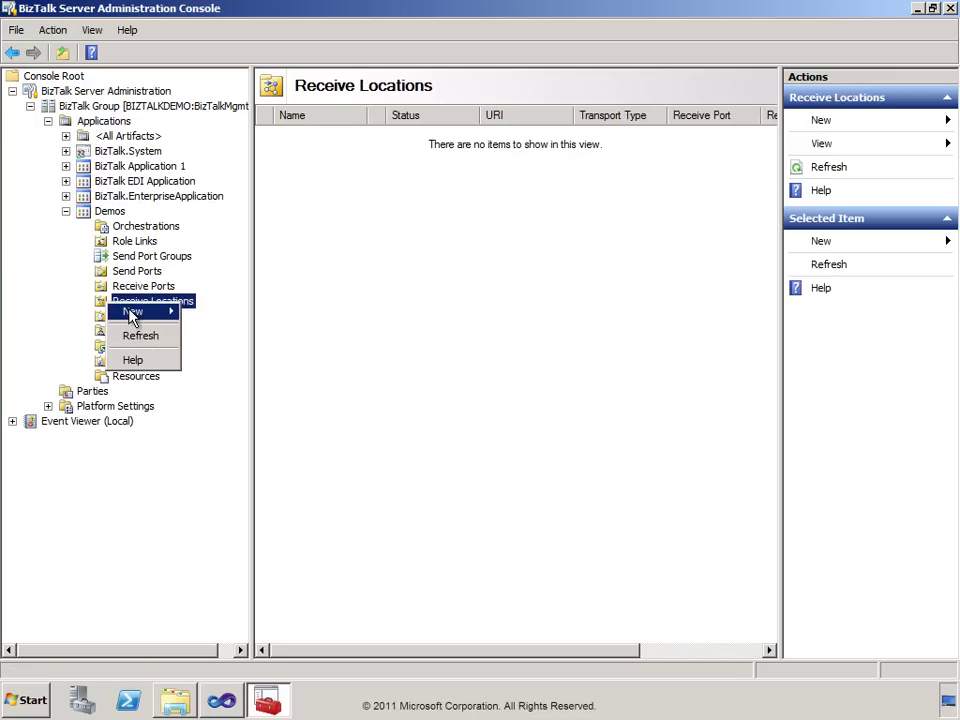
mouse_move(131, 316)
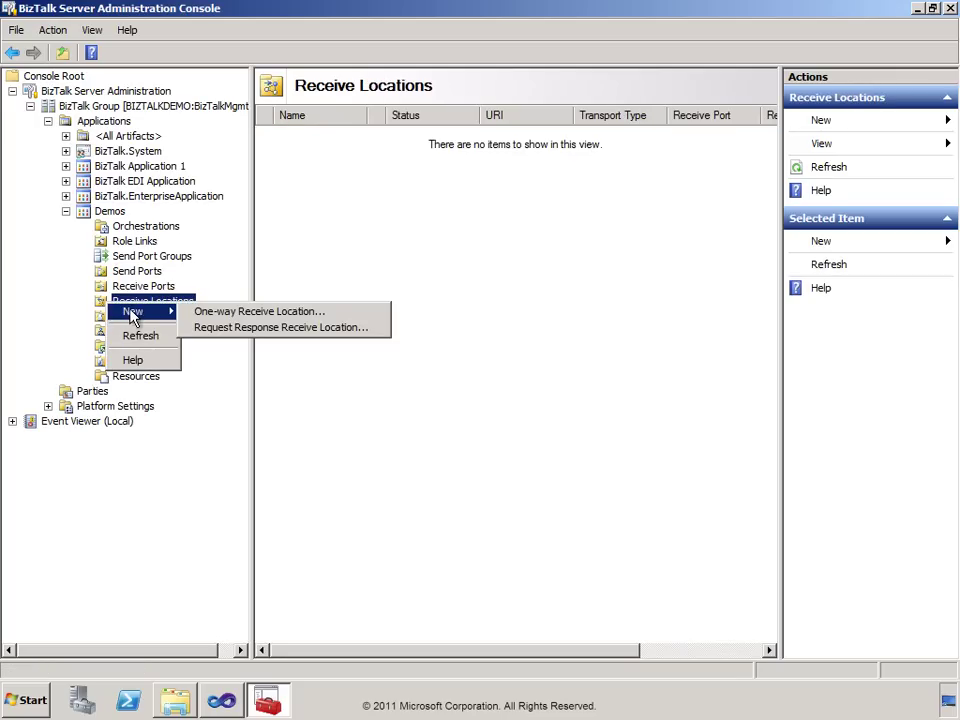
click(201, 318)
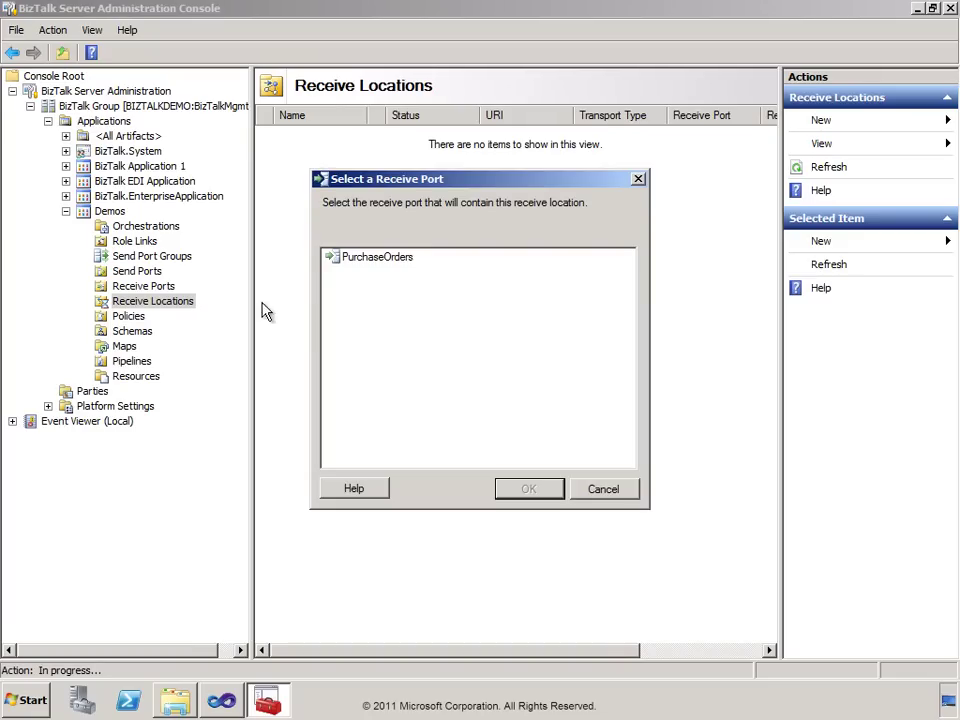
click(337, 259)
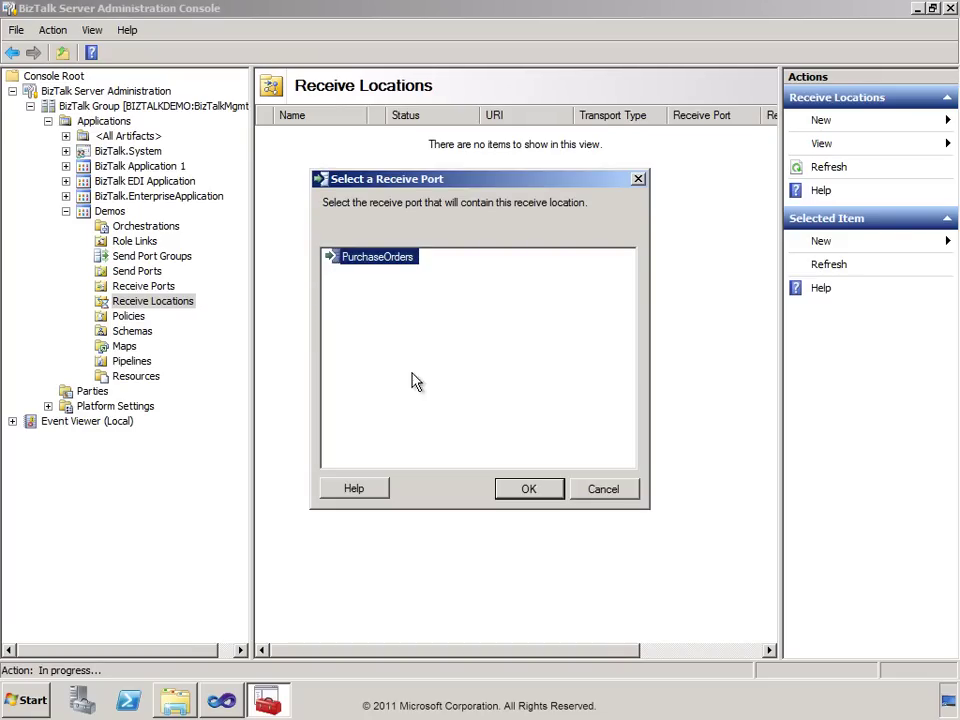
click(528, 489)
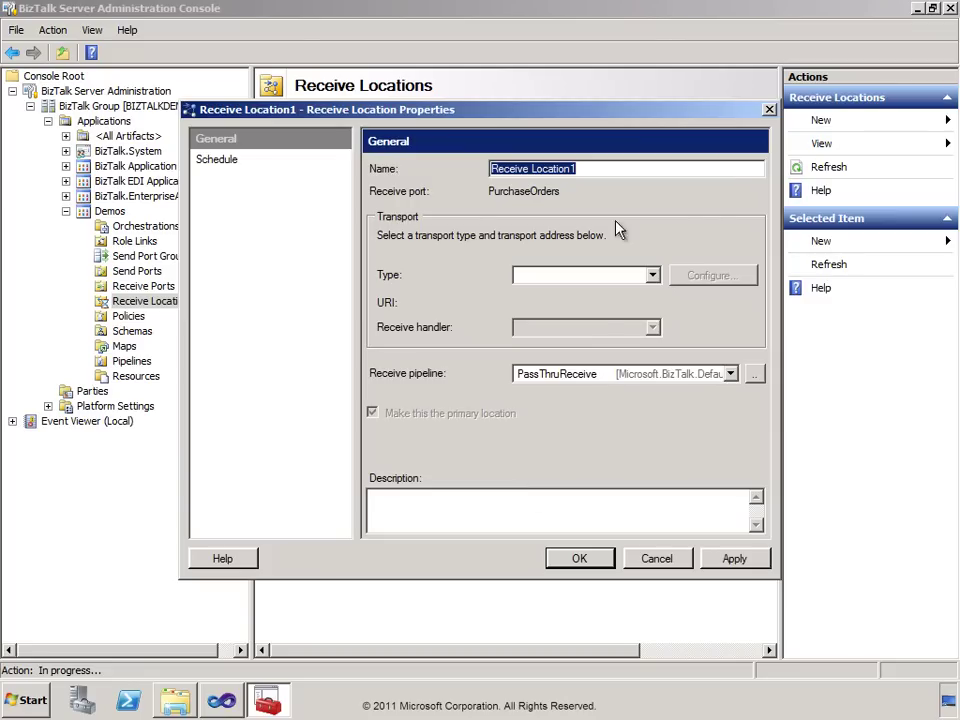
Name the receive location PurchaseOrdersFILE and set its transport type to FILE.
text(Purchas)
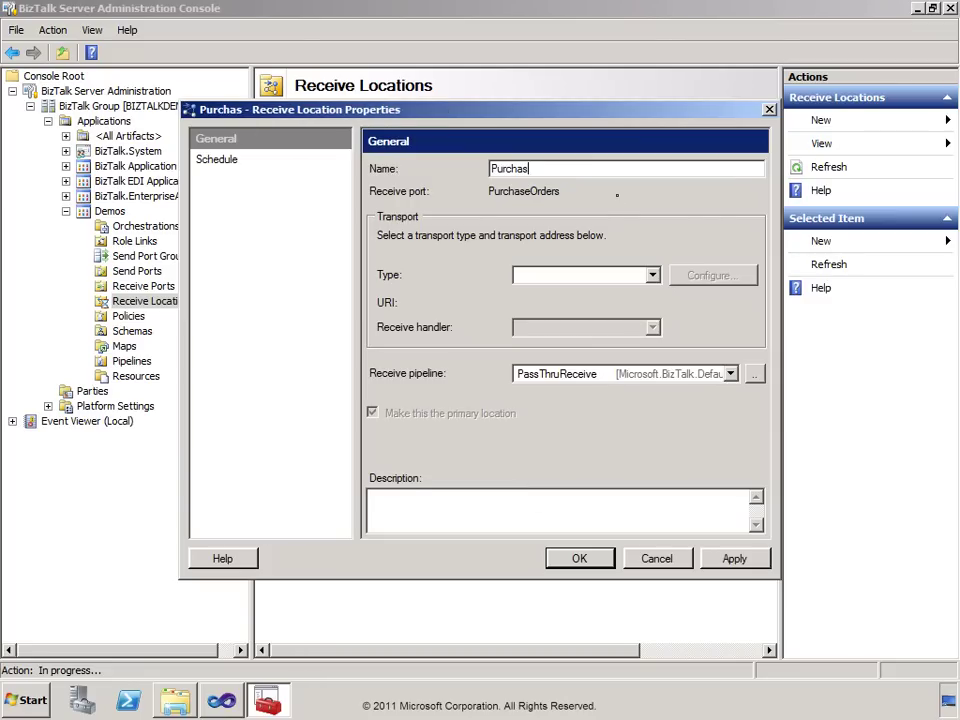
text(eOrdersFILE)
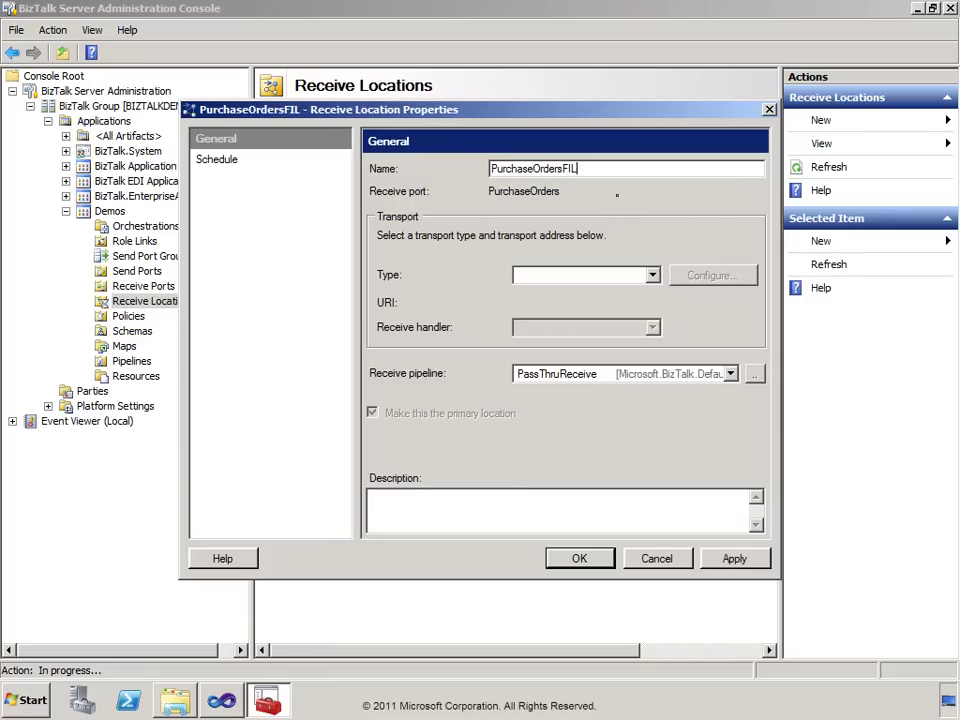
click(652, 275)
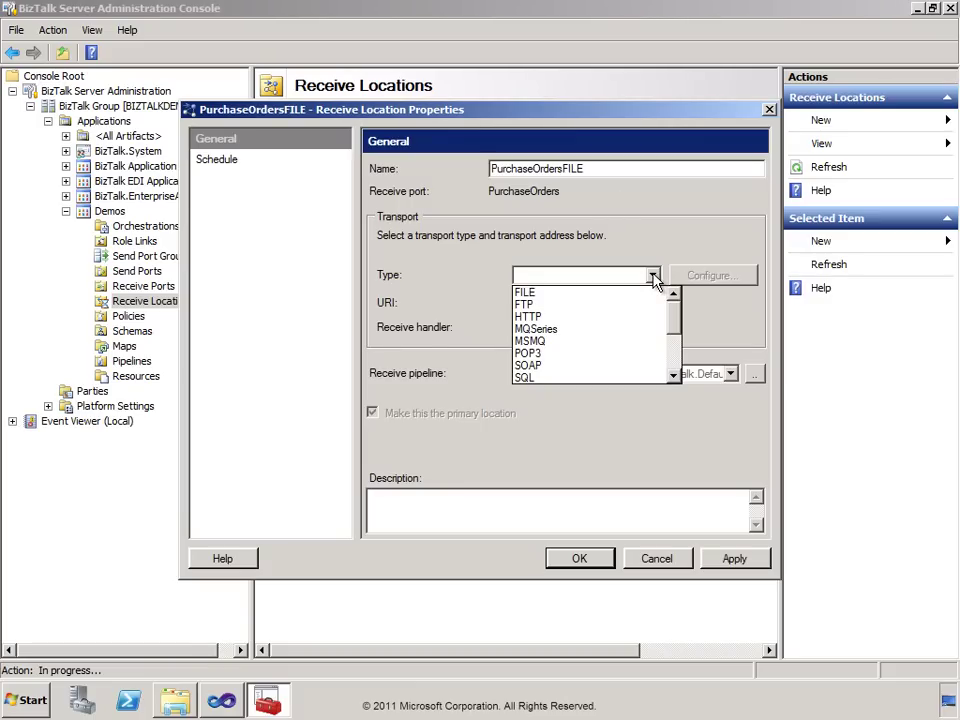
click(538, 293)
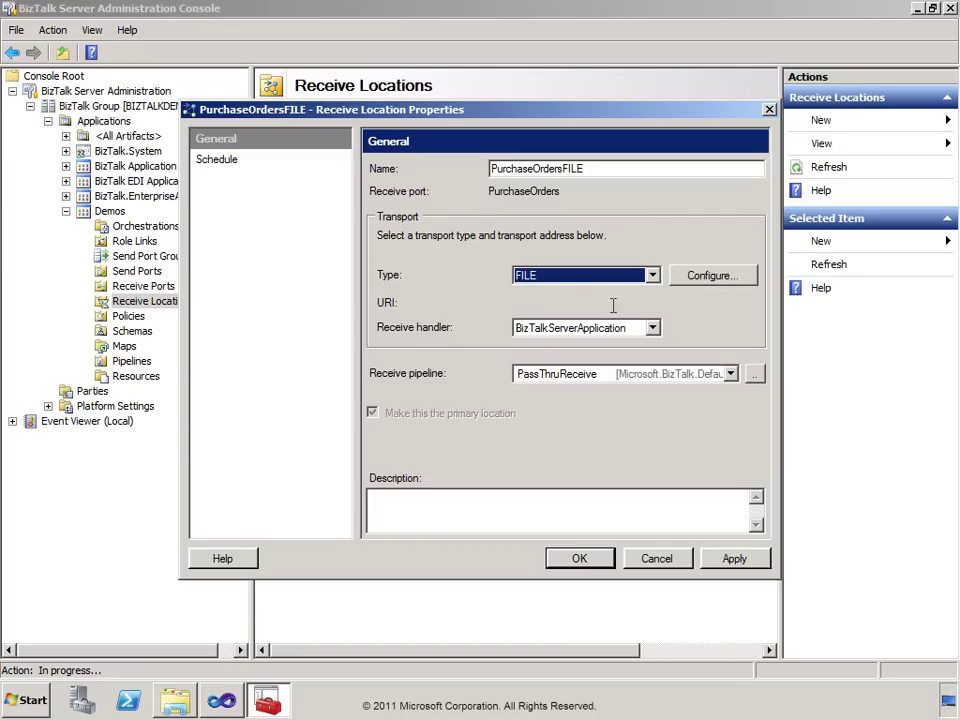
Configure the FILE transport to receive from a new folder named IN, created under C:\AllFiles\DemoCode\Messages.
click(700, 279)
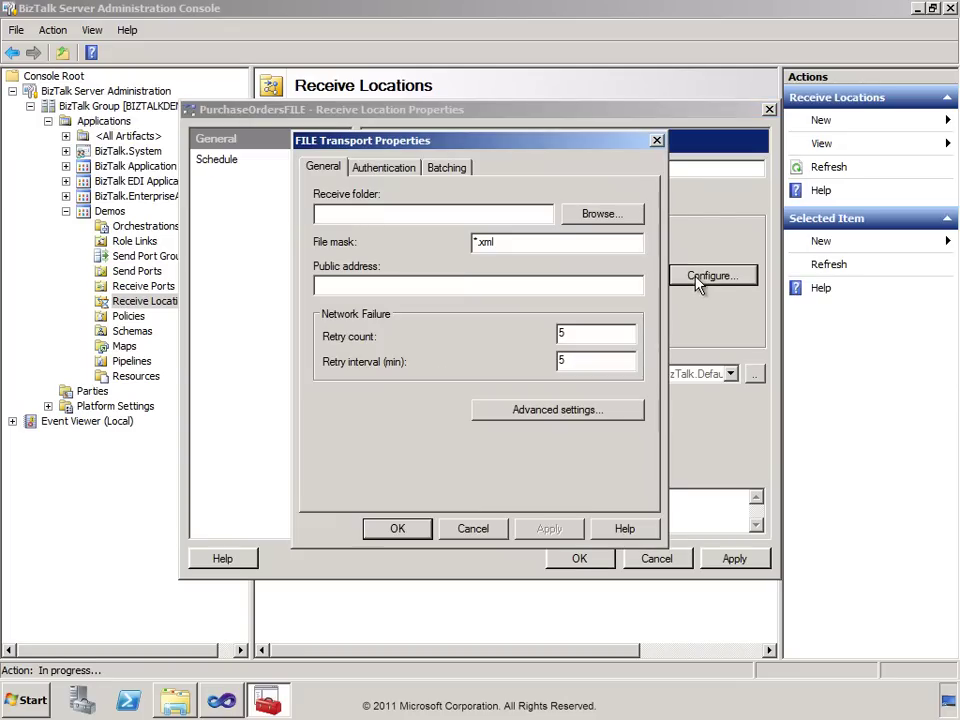
click(602, 216)
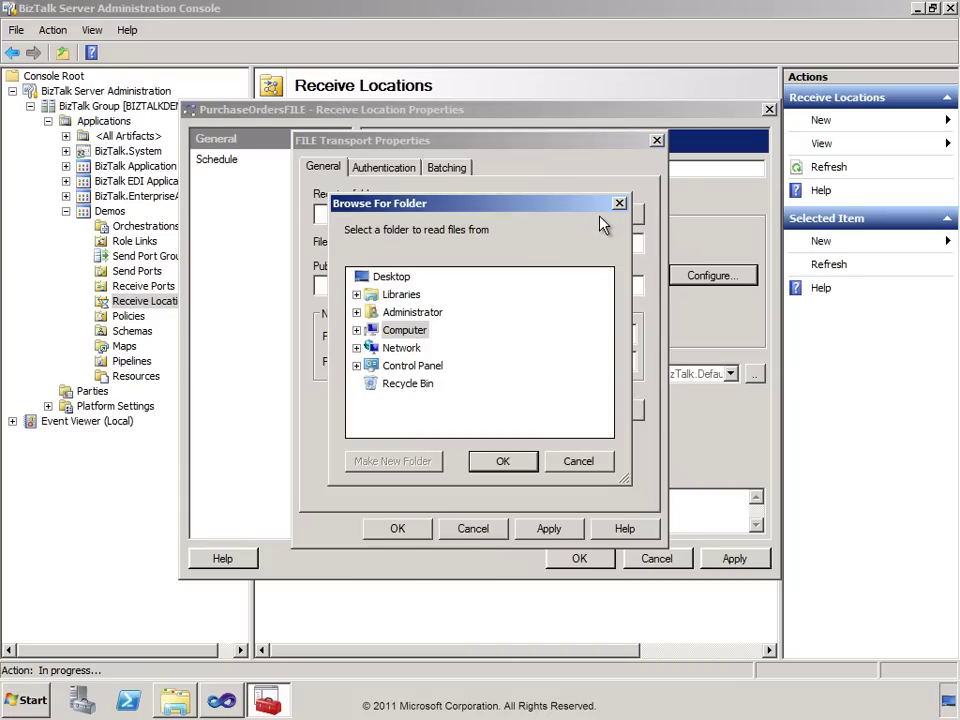
click(357, 330)
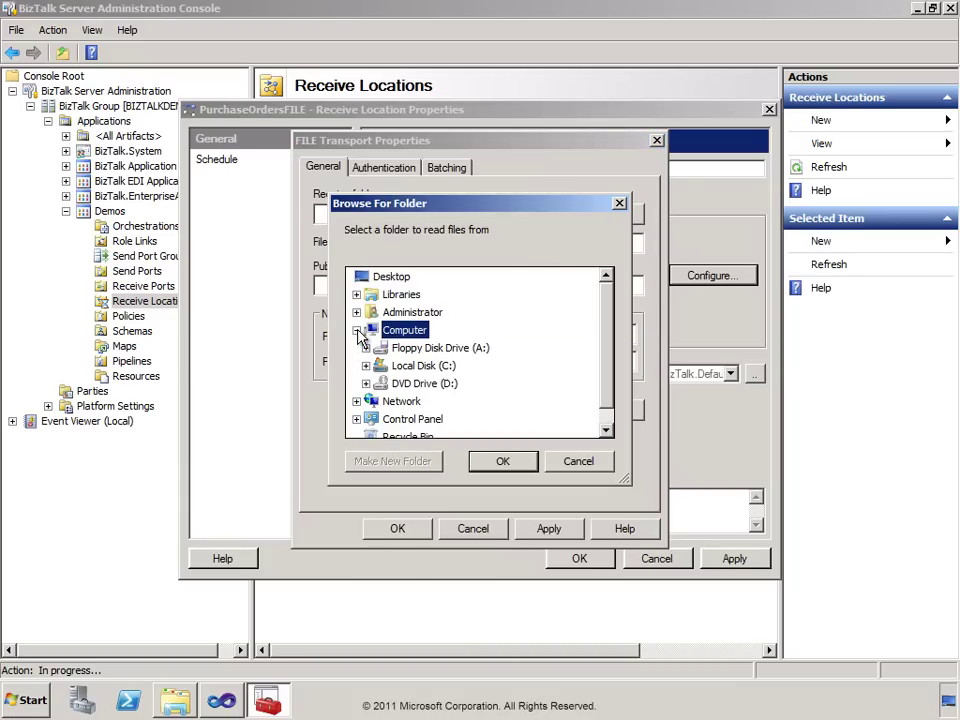
click(366, 366)
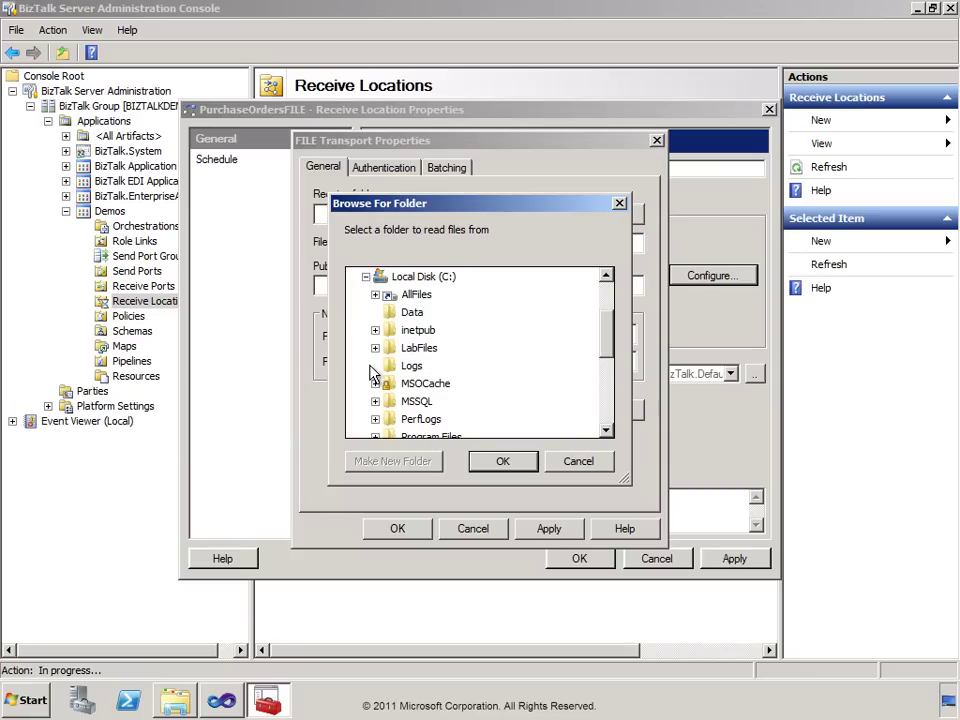
click(375, 294)
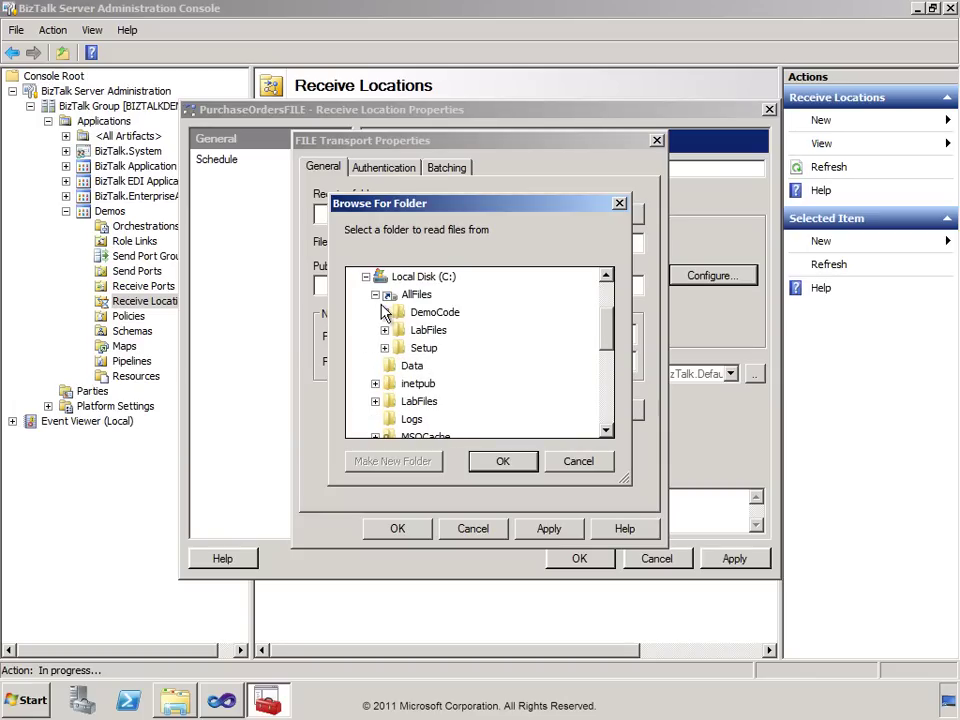
click(385, 312)
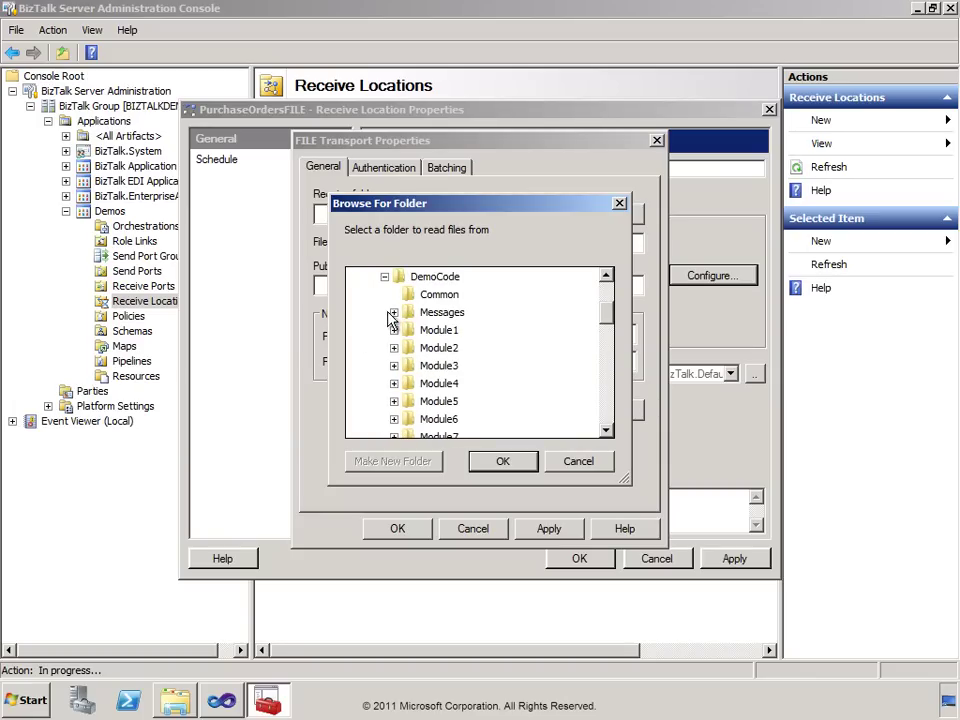
click(394, 313)
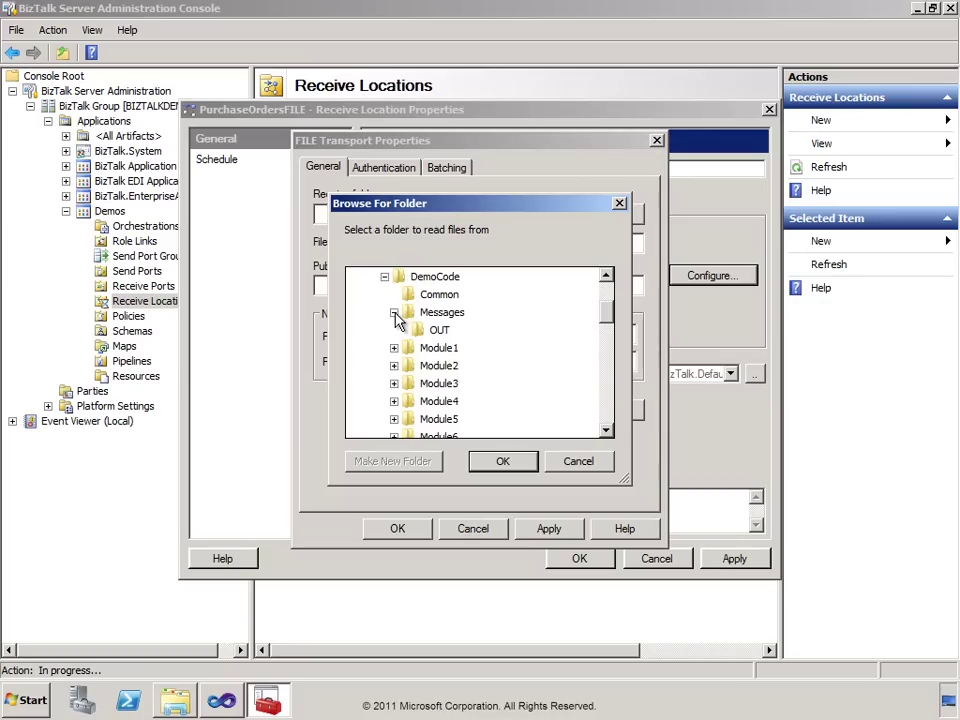
click(411, 315)
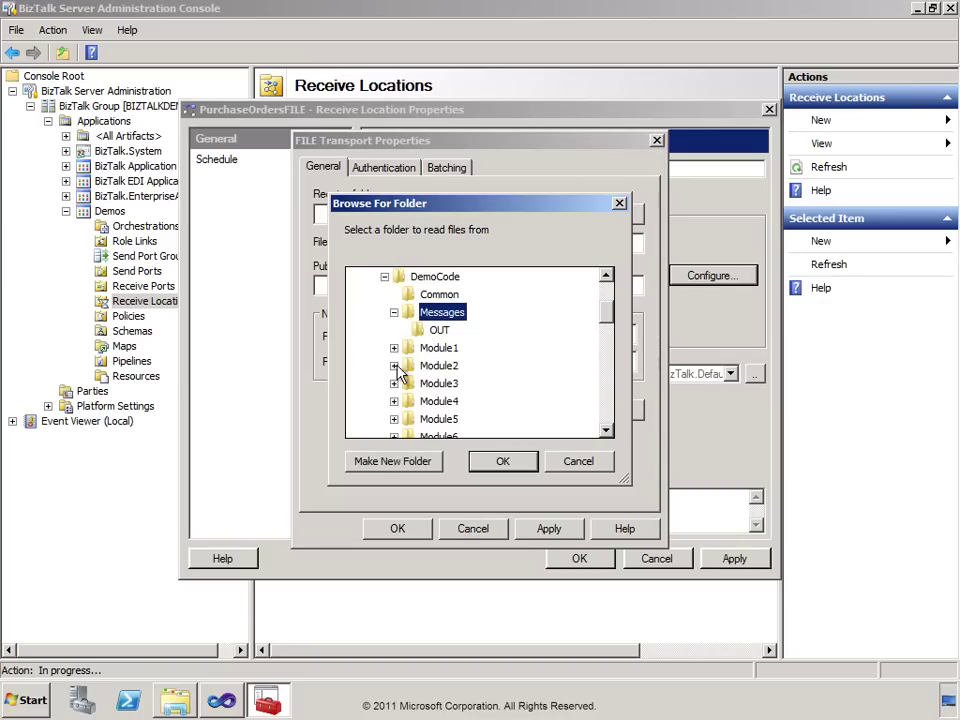
click(398, 464)
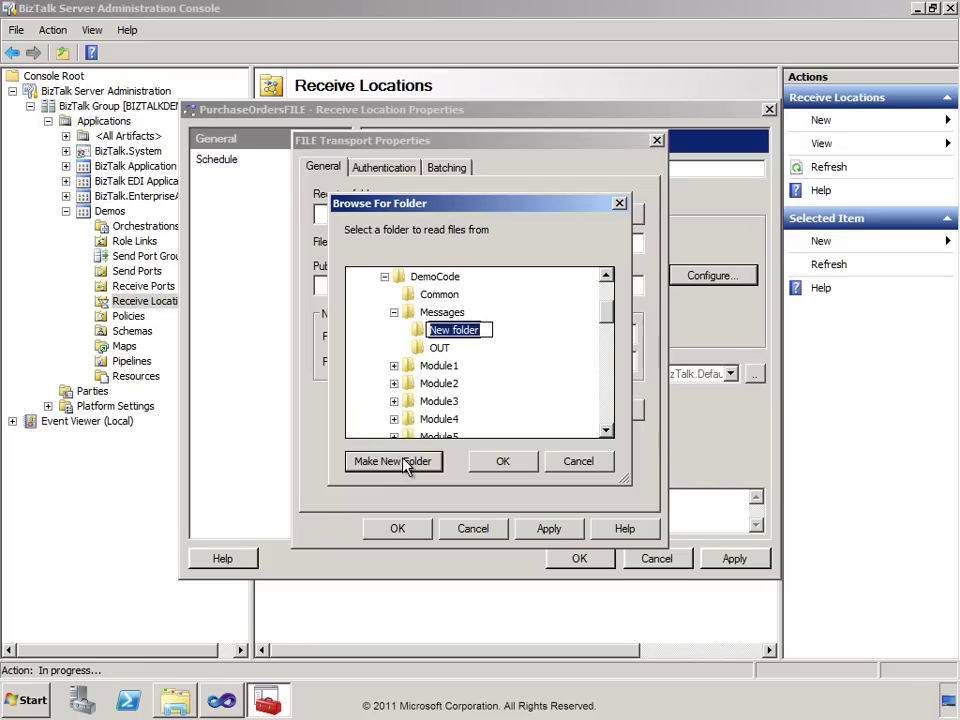
text(IN)
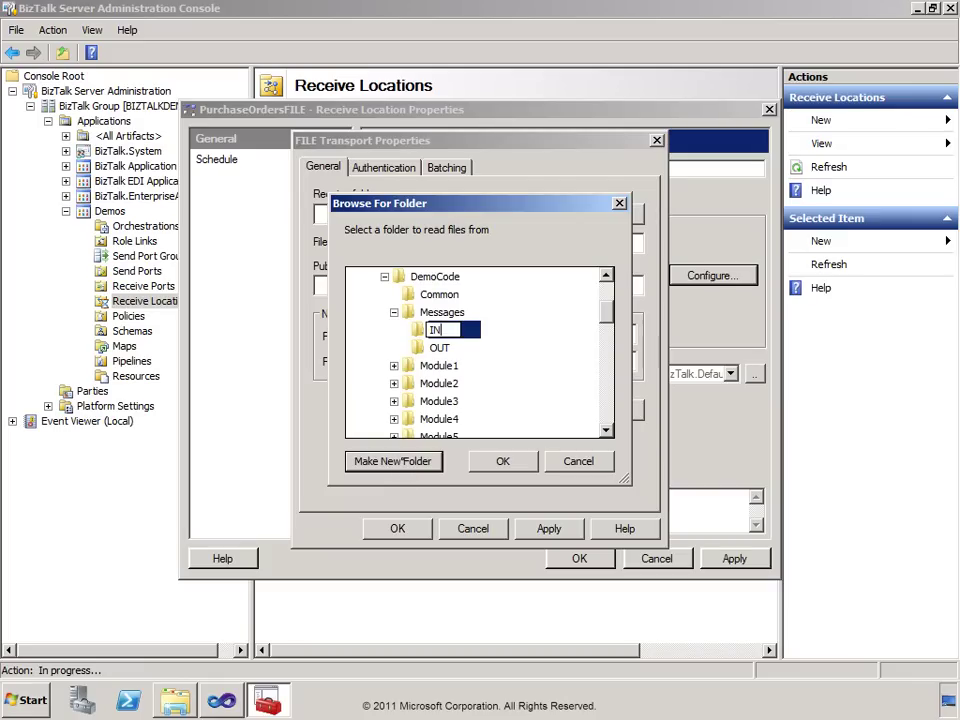
click(502, 464)
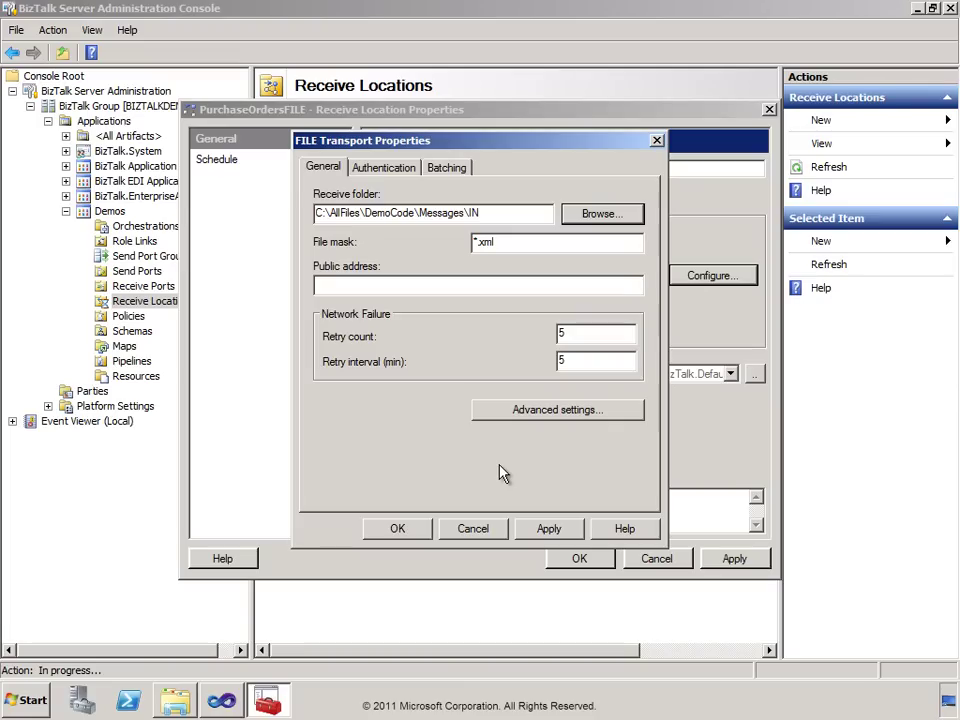
click(398, 530)
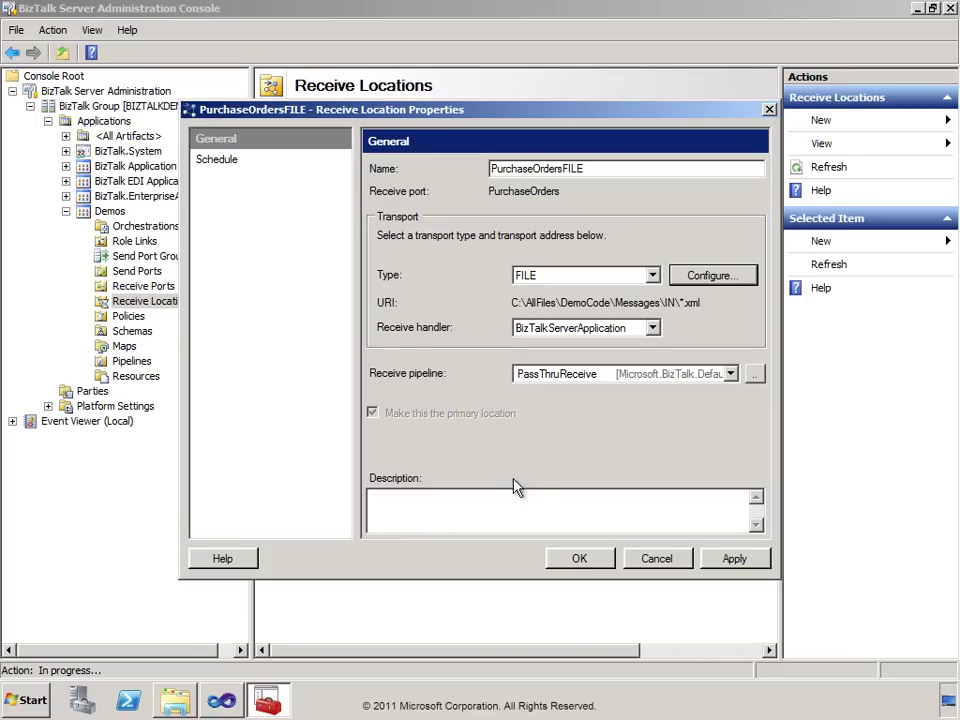
Assign the XMLReceive pipeline to the PurchaseOrdersFILE receive location and enable the saved location.
click(731, 374)
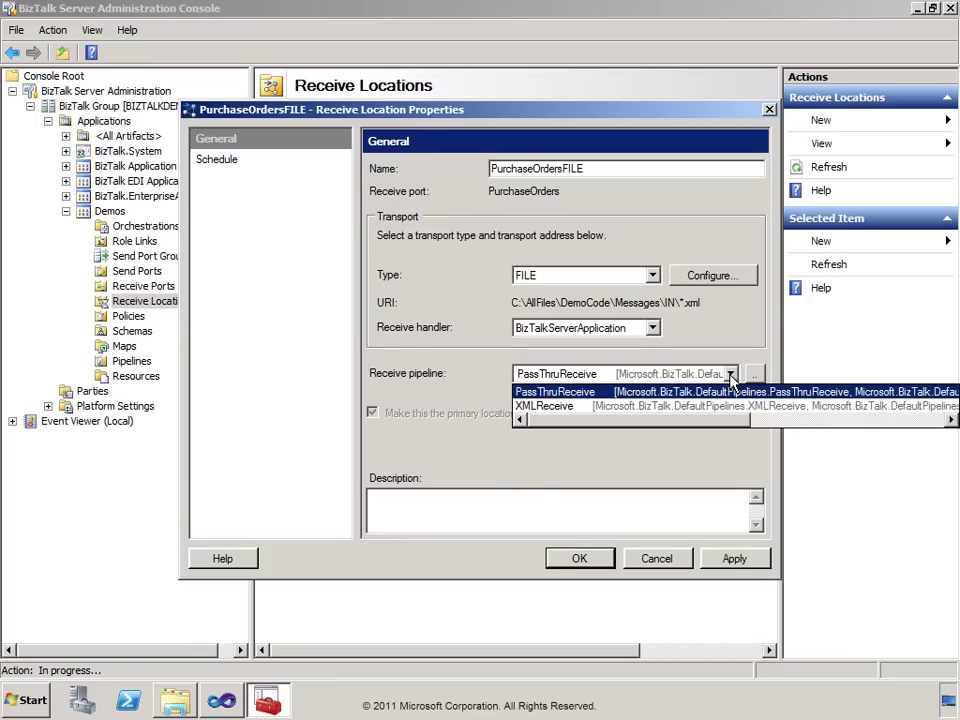
click(550, 406)
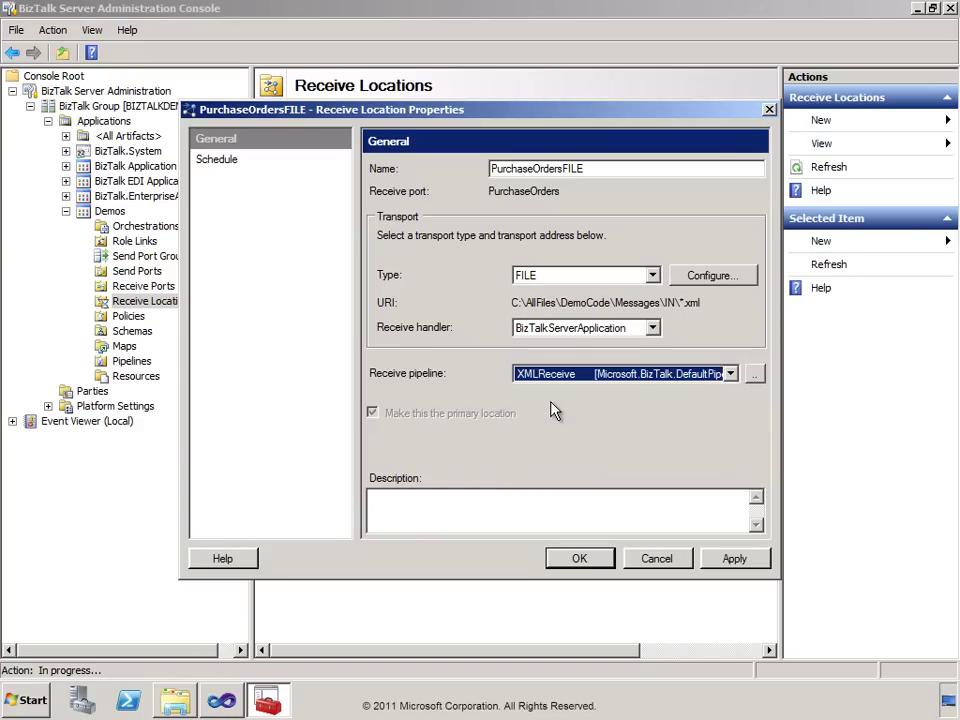
click(581, 560)
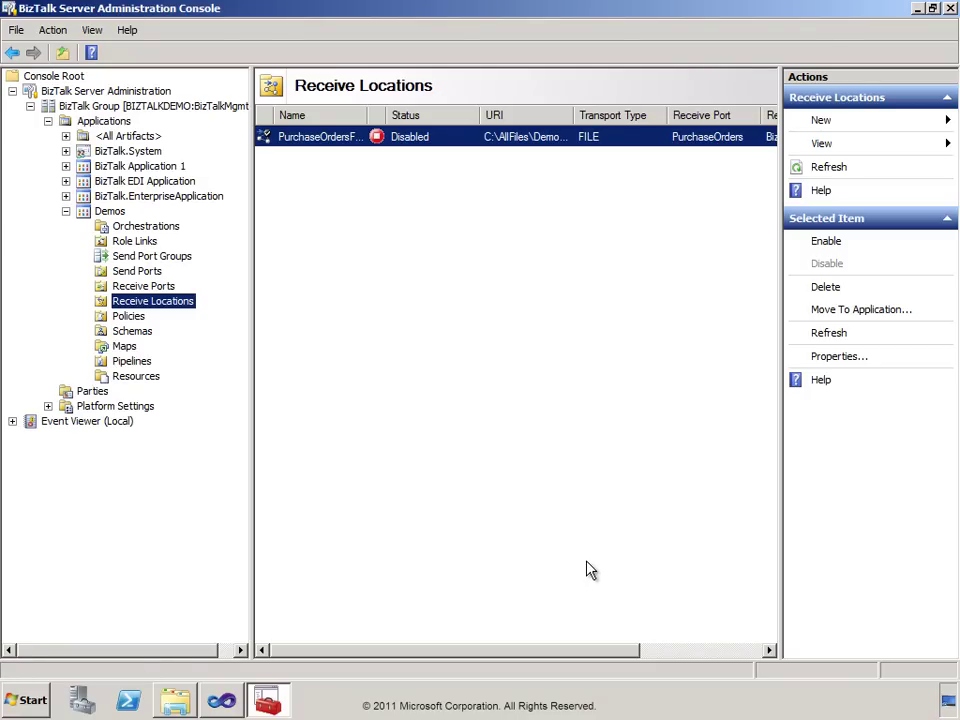
right_click(311, 145)
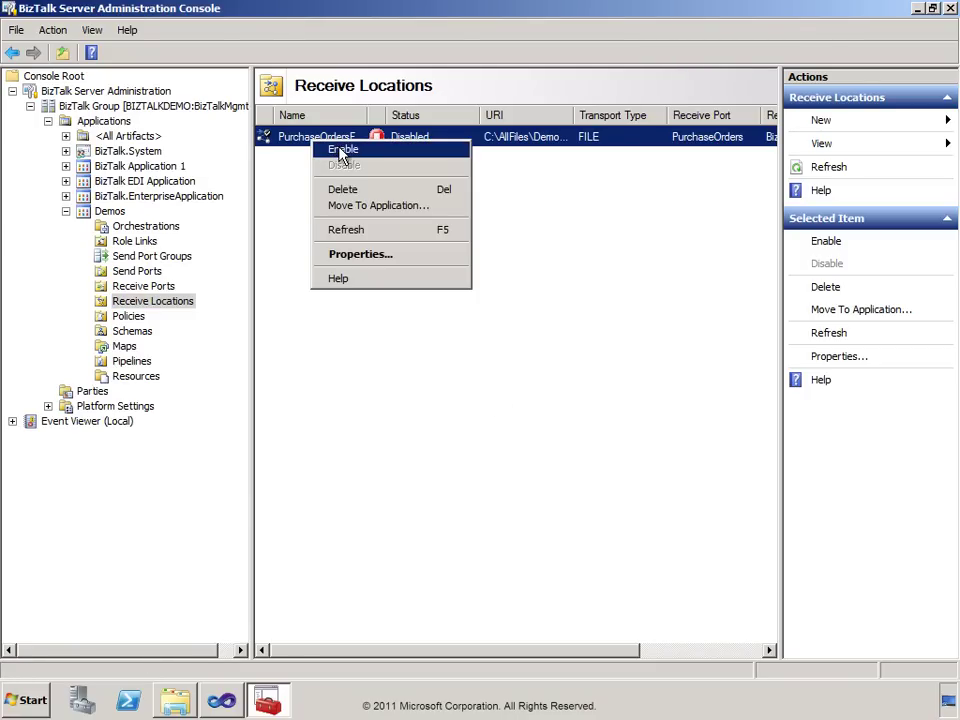
click(340, 149)
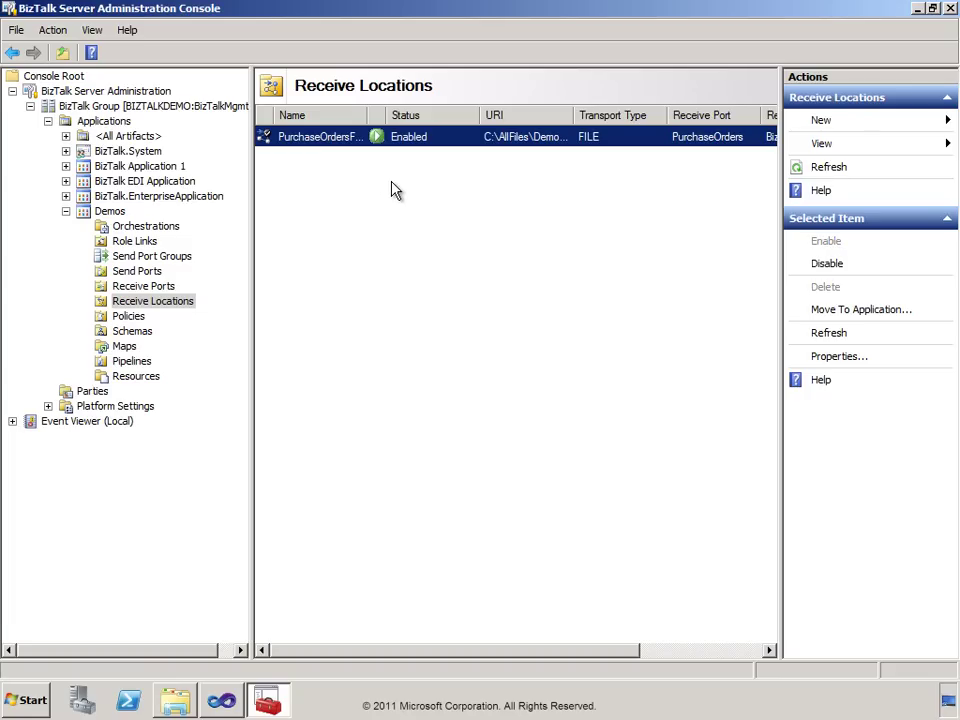
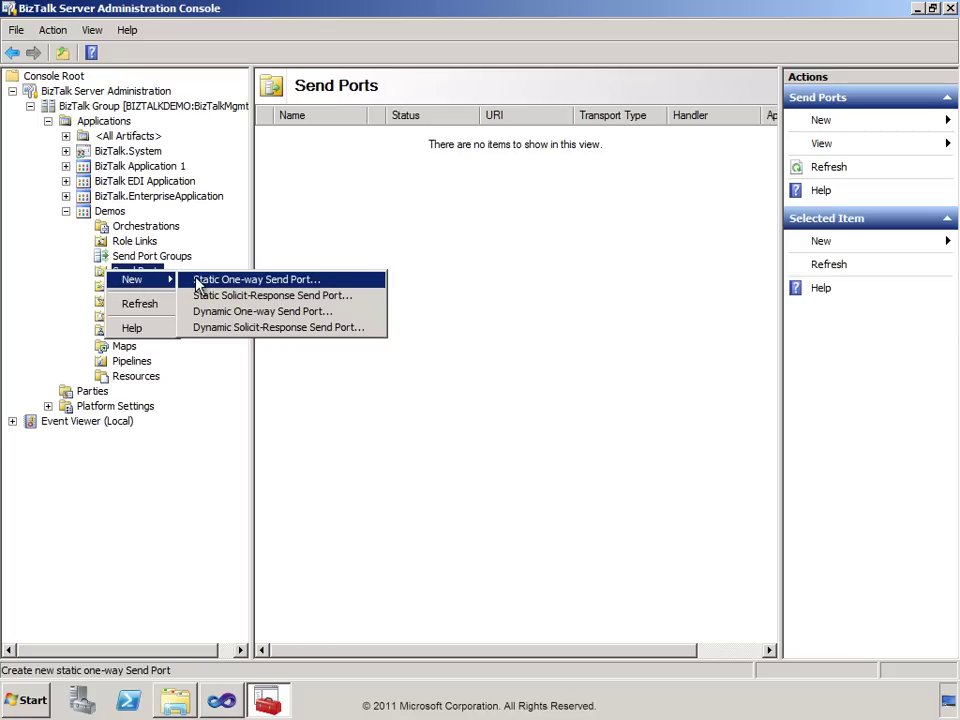
Start a new static one-way send port in the Demos application, named ProcessedOrdersFILE, with FILE as its transport type.
click(197, 281)
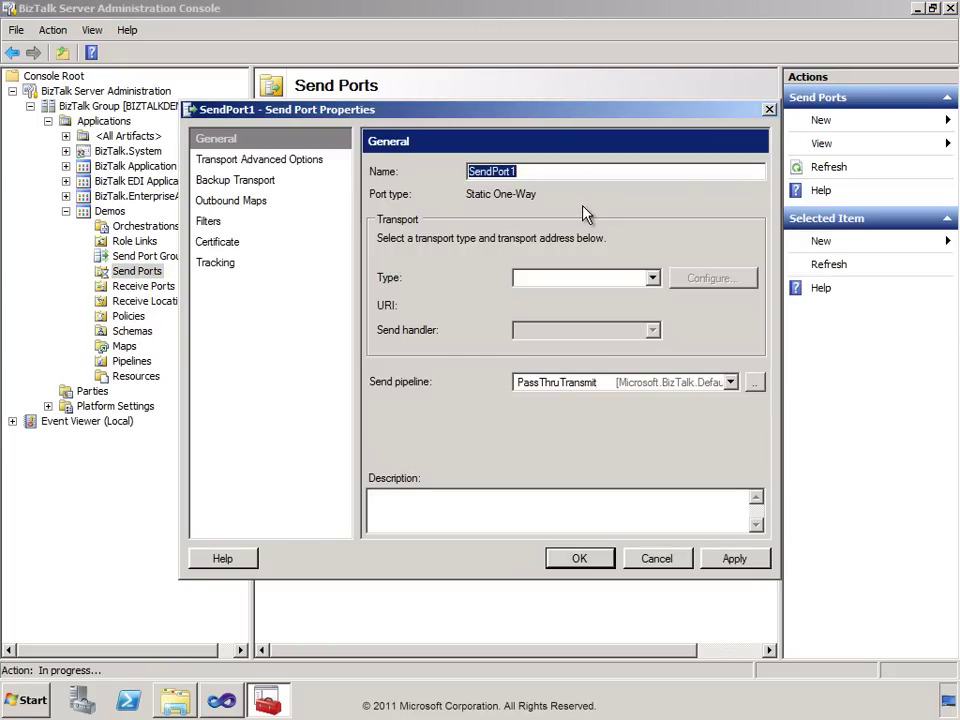
text(ProcessedOrde)
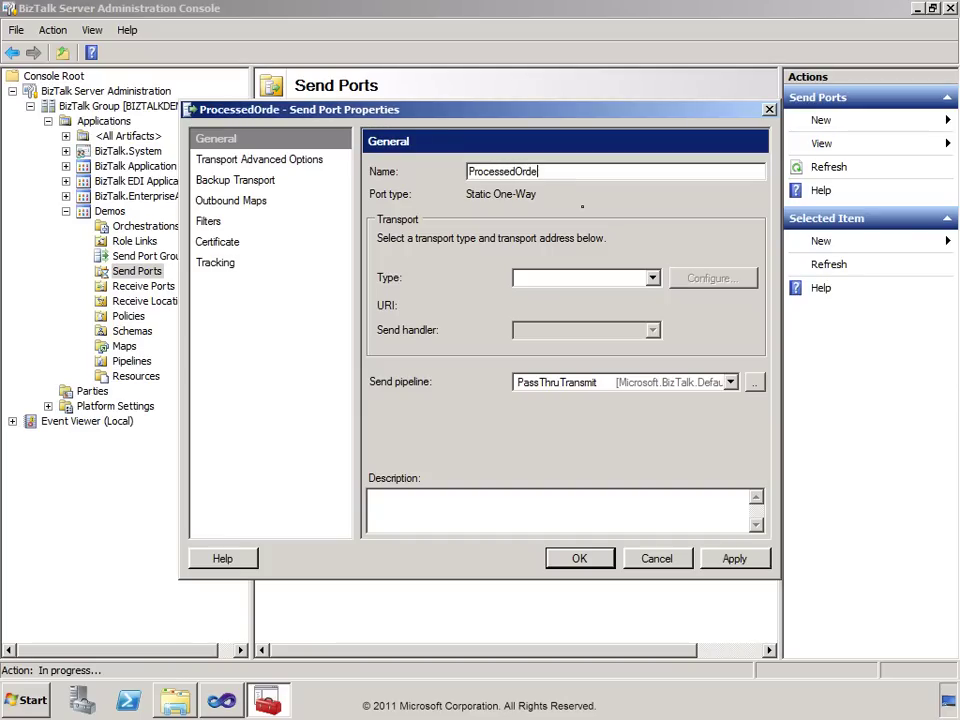
text(rsFILE)
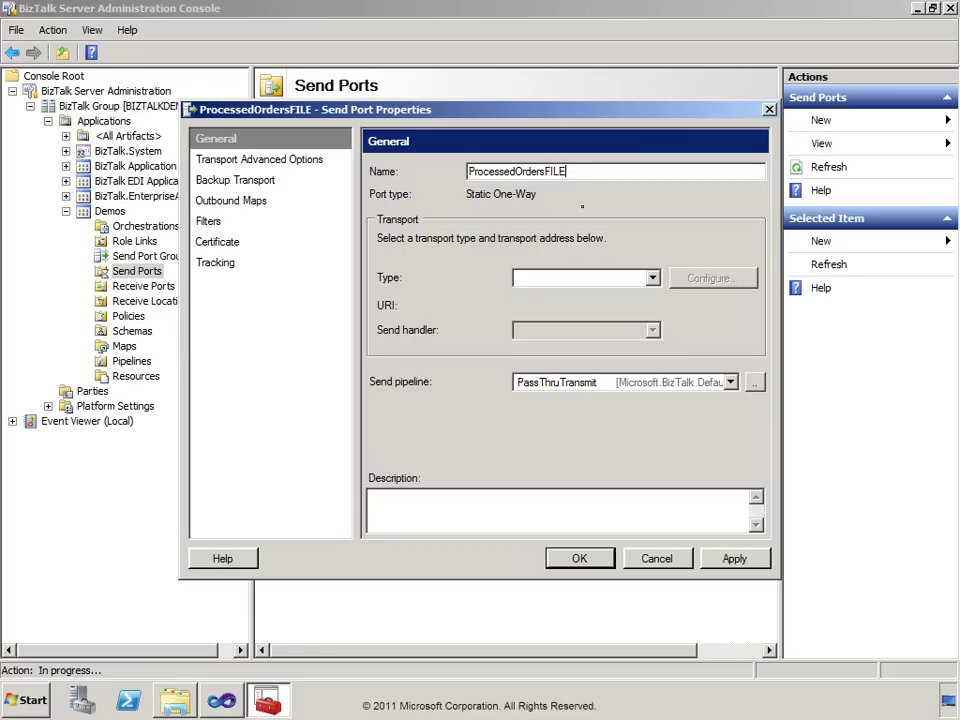
click(652, 278)
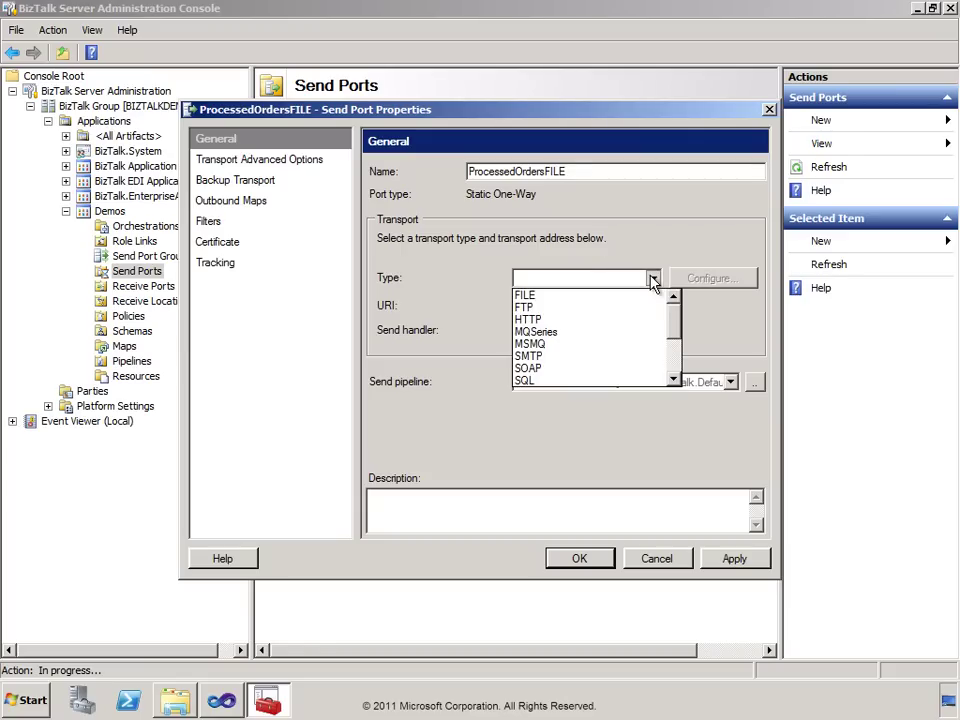
click(577, 303)
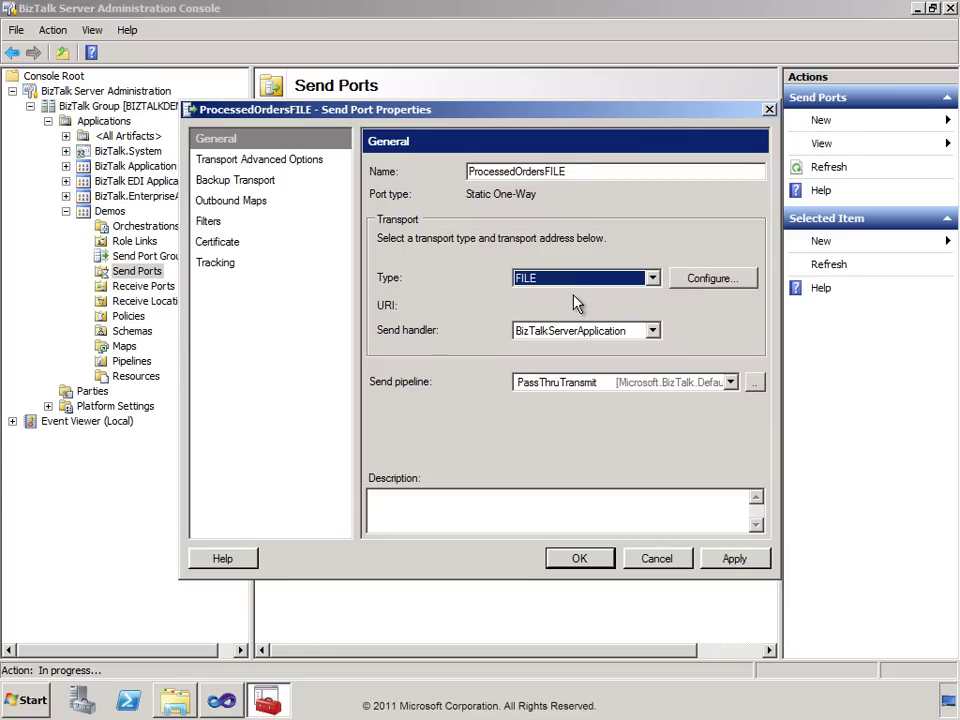
Set the FILE transport's destination to a new folder named ProcessedOrders, created under C:\AllFiles\DemoCode\Messages.
click(697, 280)
click(605, 222)
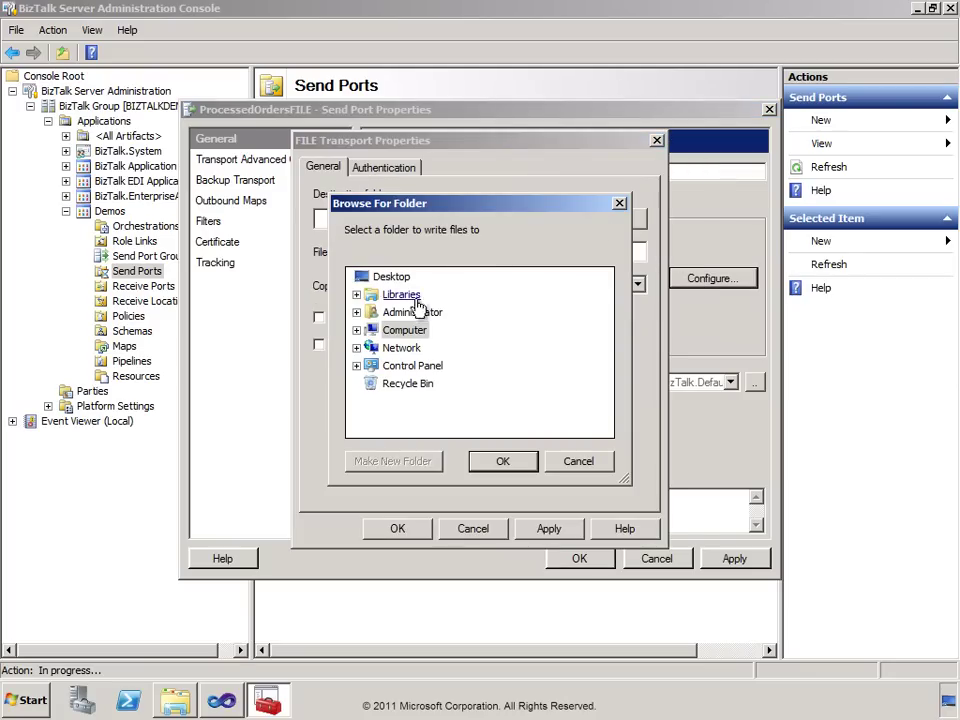
click(357, 331)
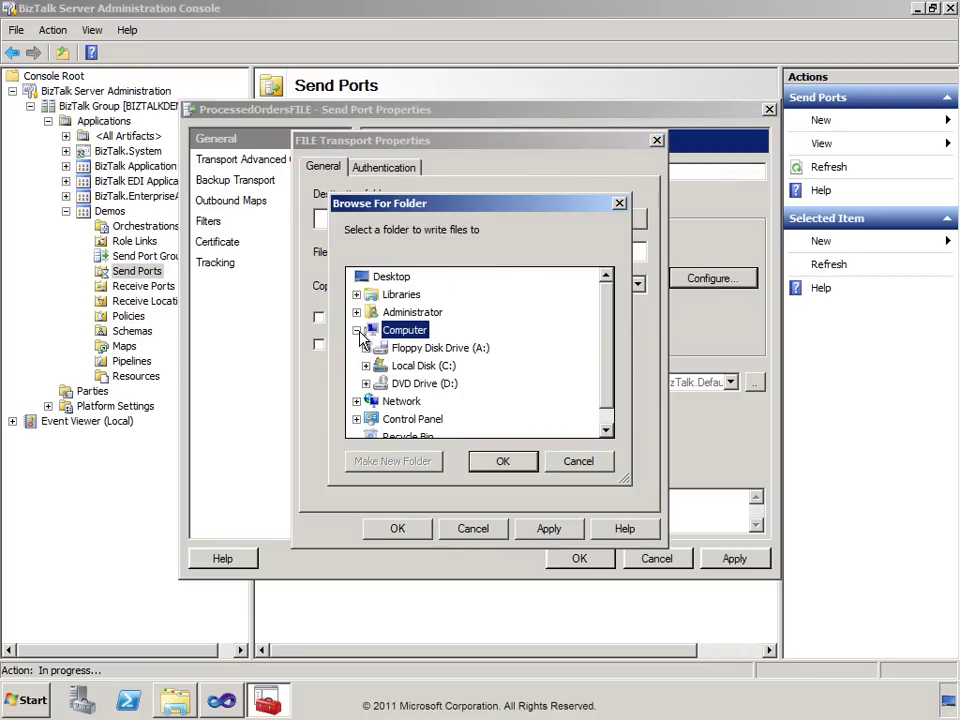
click(366, 365)
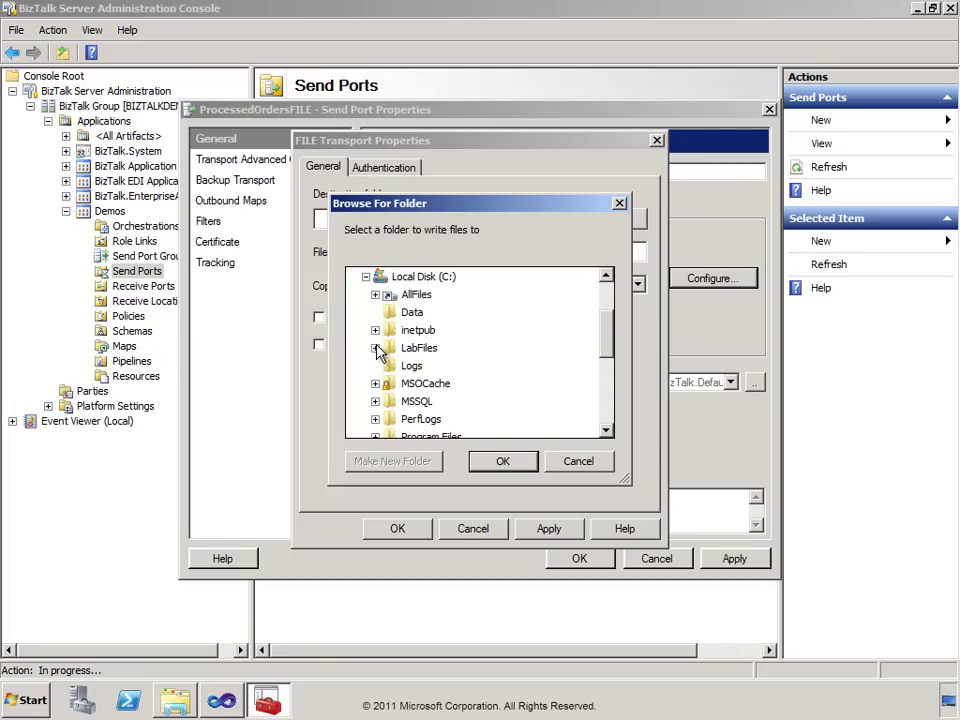
click(376, 295)
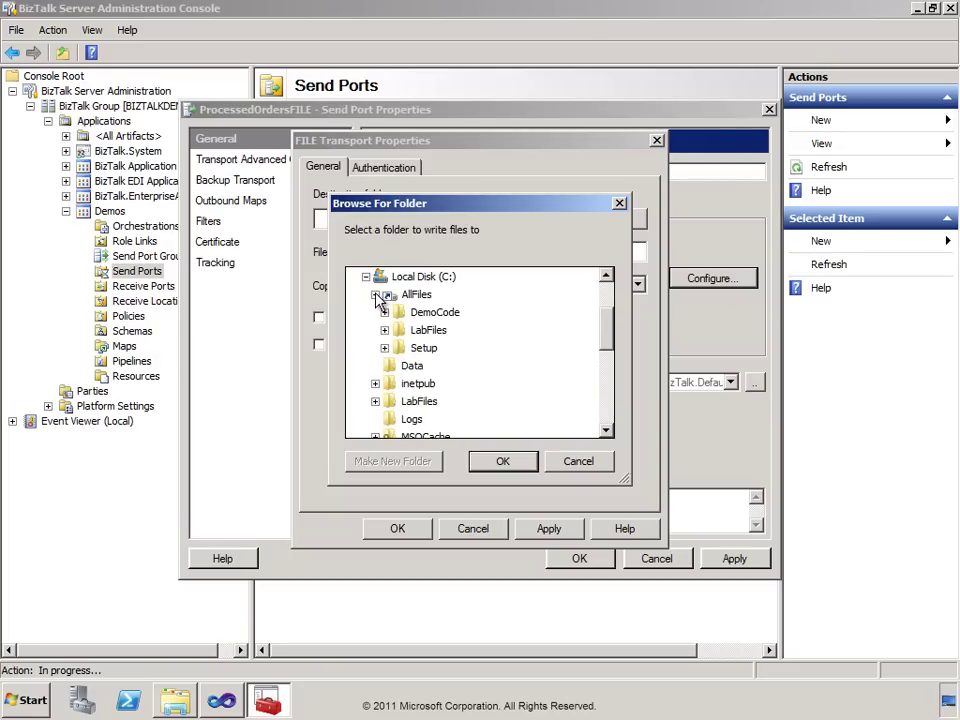
click(385, 312)
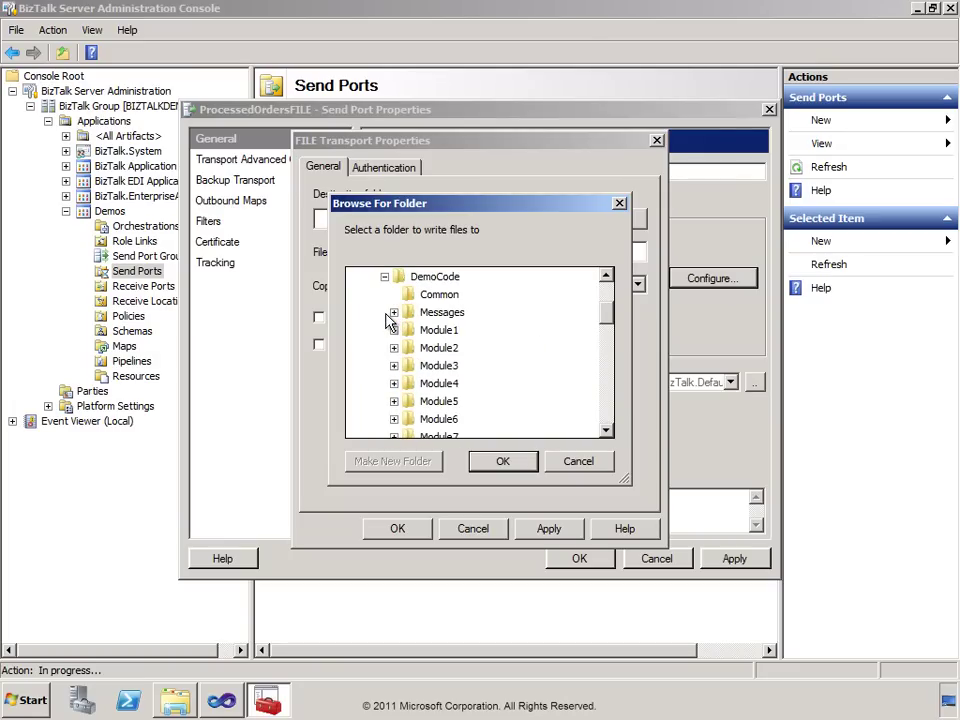
double_click(422, 312)
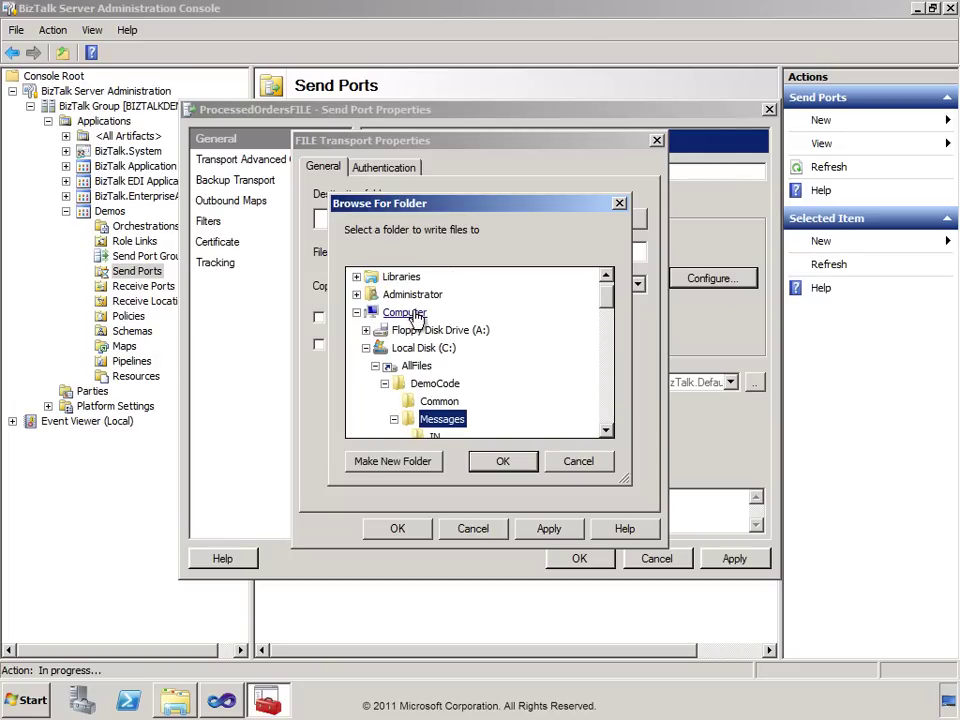
scroll(415, 318, down, 1)
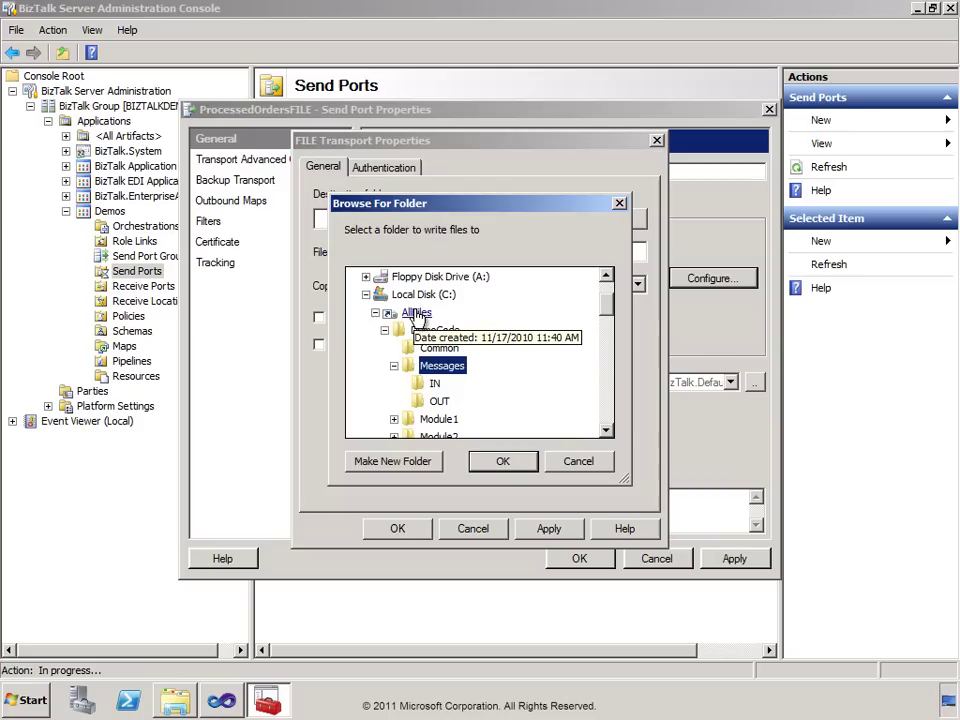
click(392, 463)
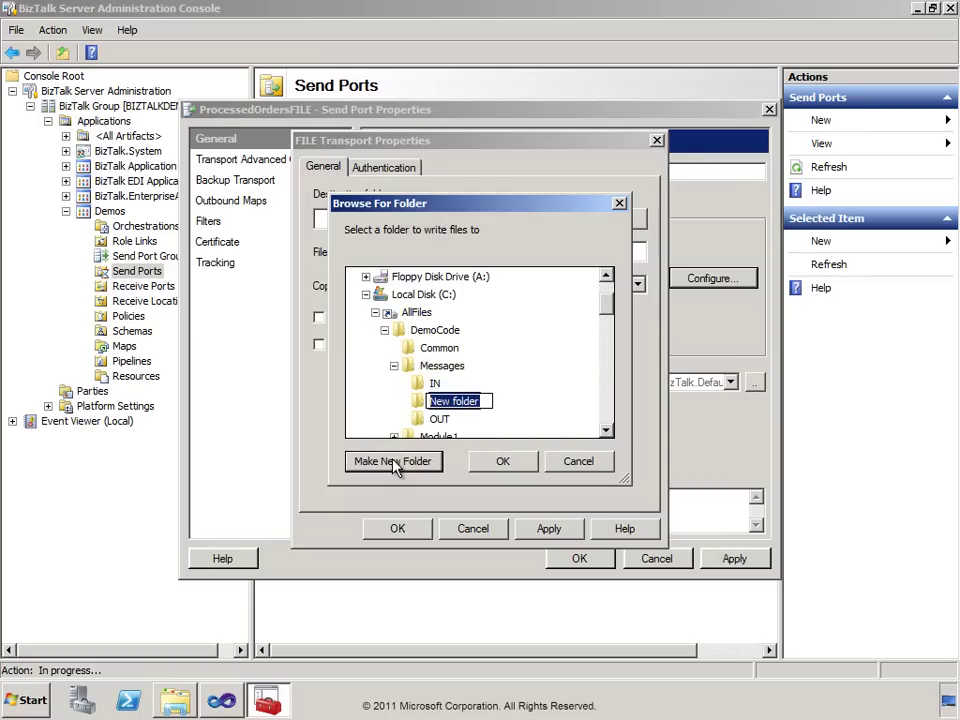
text(ProcessedOrders)
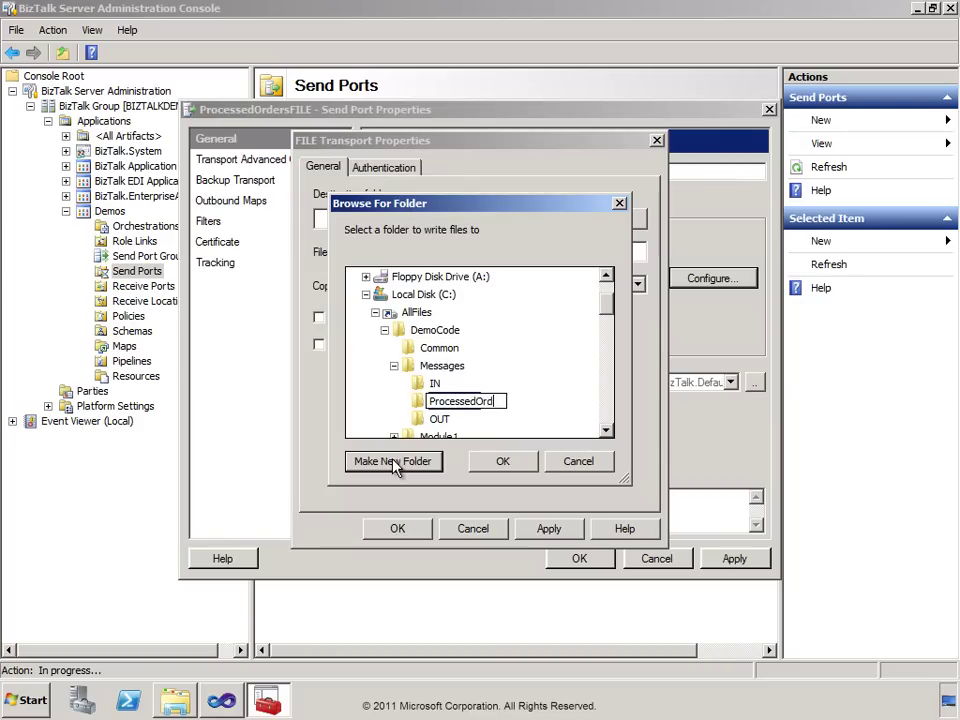
click(500, 462)
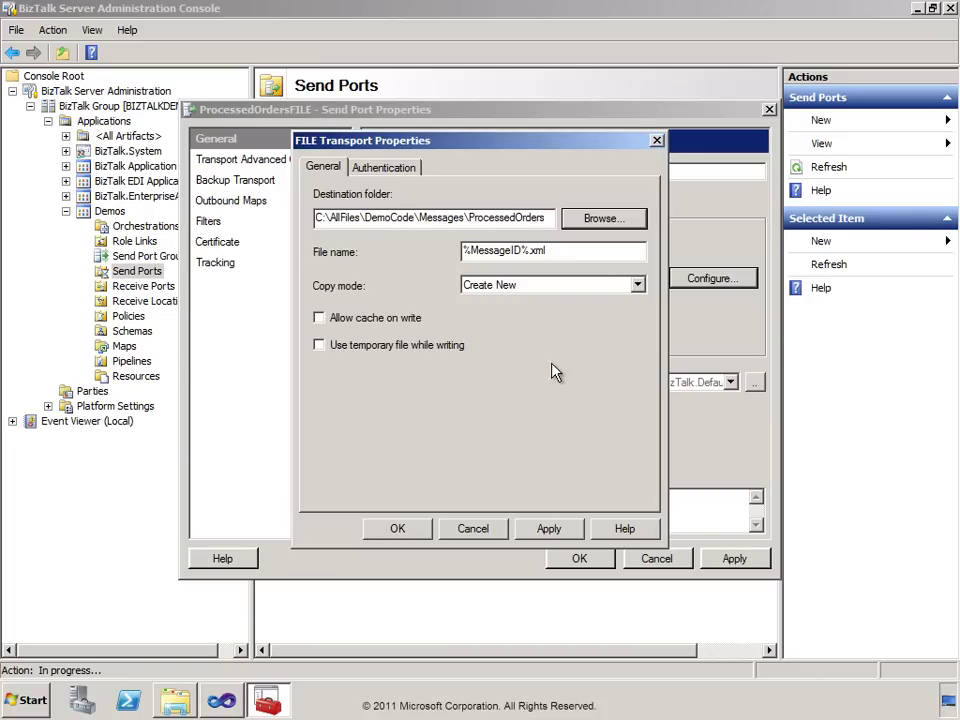
Set the output file name to Order%MessageID%.xml and accept the FILE transport properties of the ProcessedOrdersFILE send port.
click(571, 252)
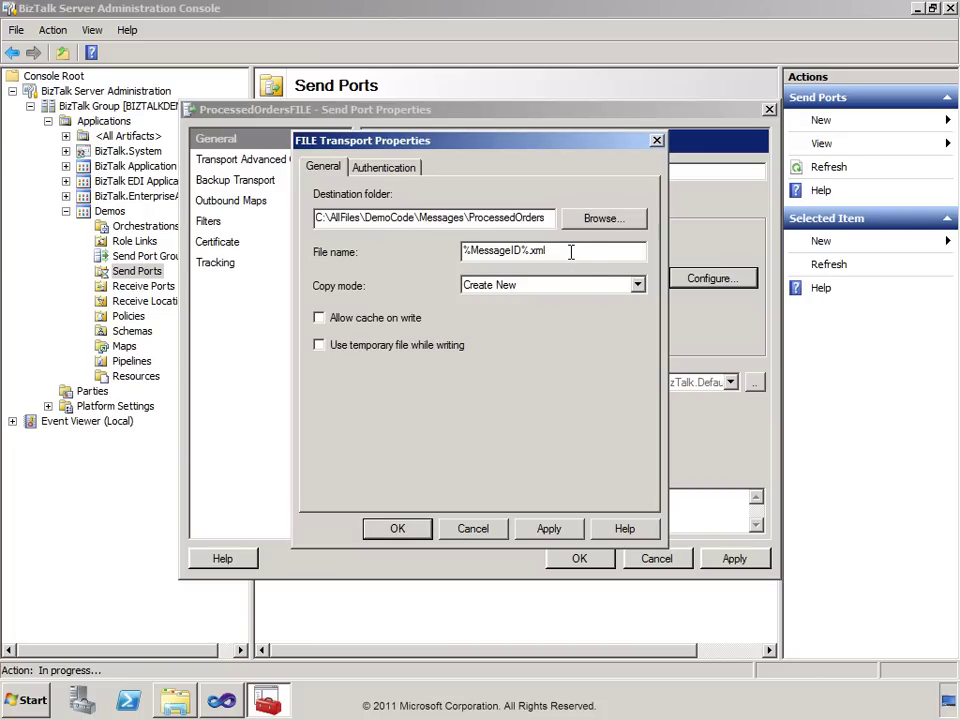
key(Home)
text(Order)
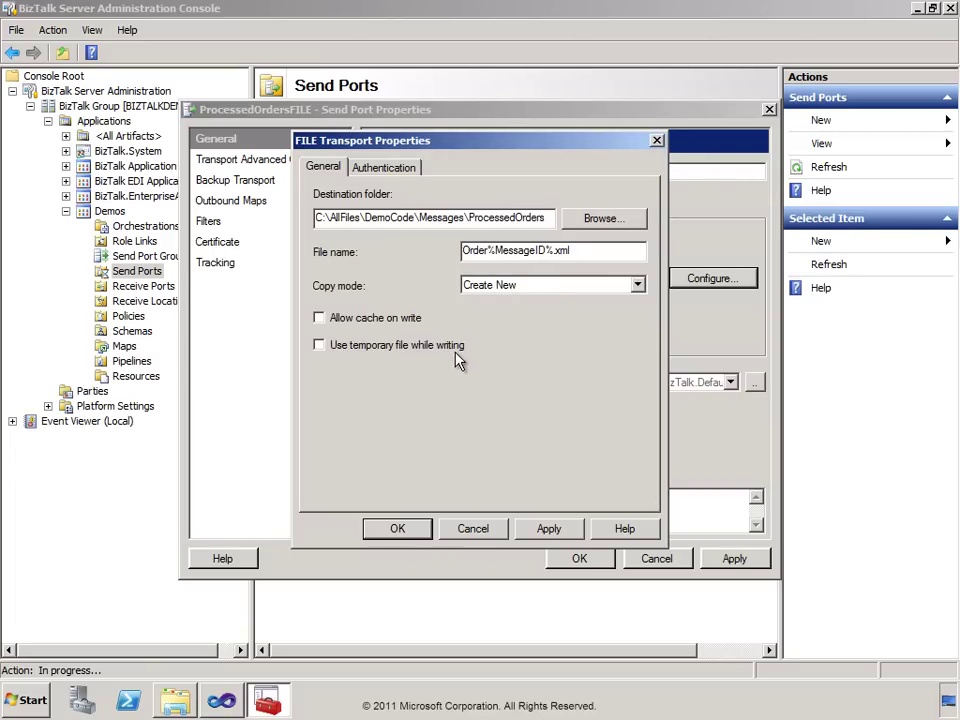
click(396, 529)
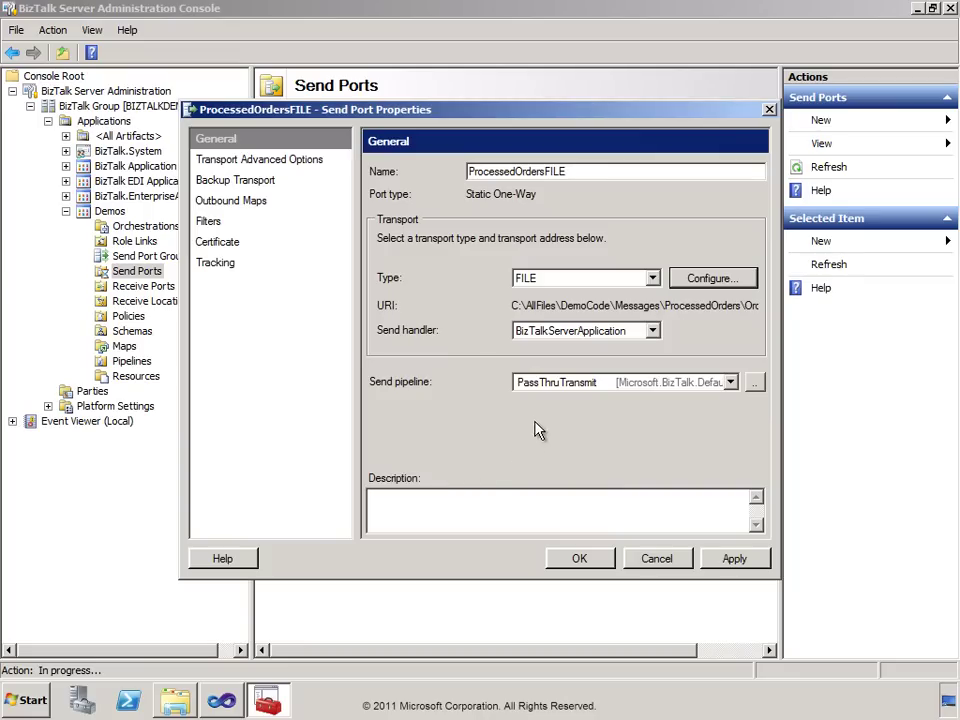
Add the filter BTS.ReceivePortName == PurchaseOrders to the ProcessedOrdersFILE send port and save the port.
click(212, 224)
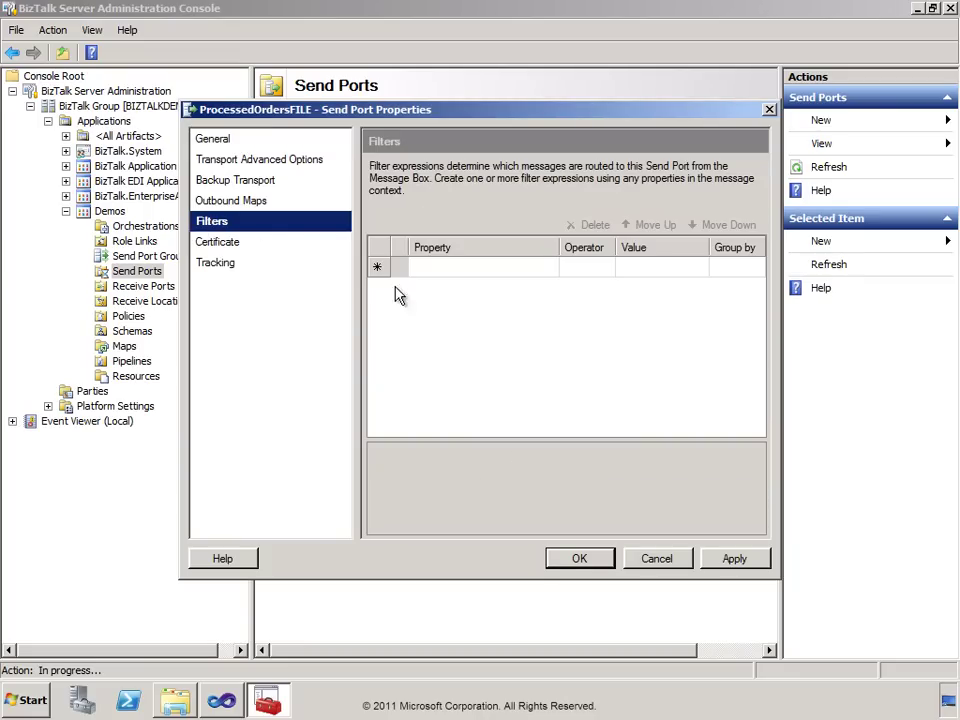
click(474, 272)
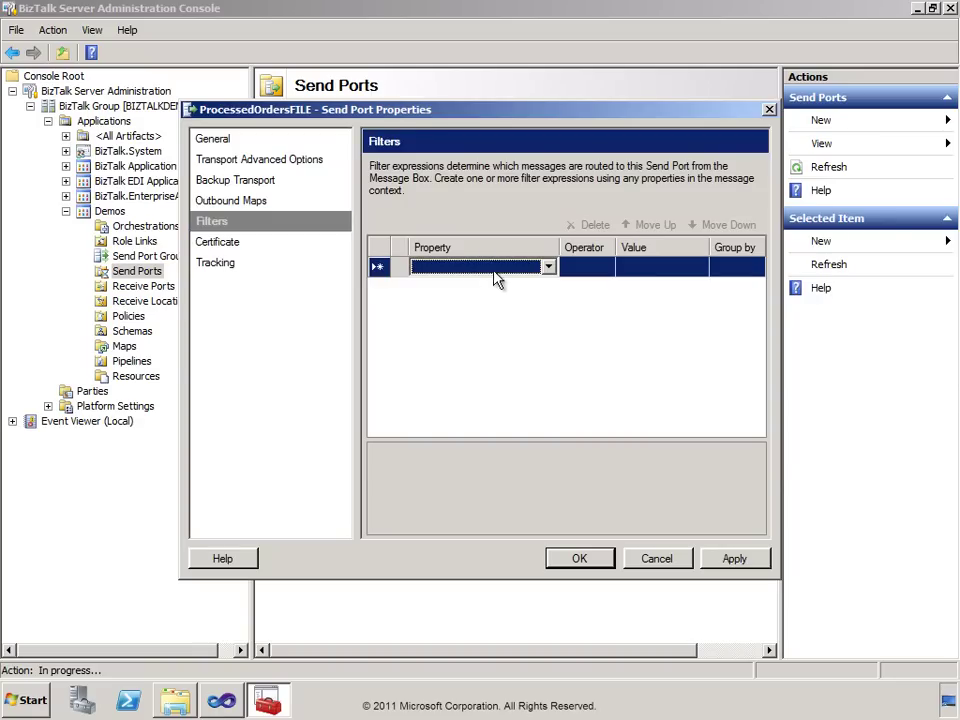
click(549, 268)
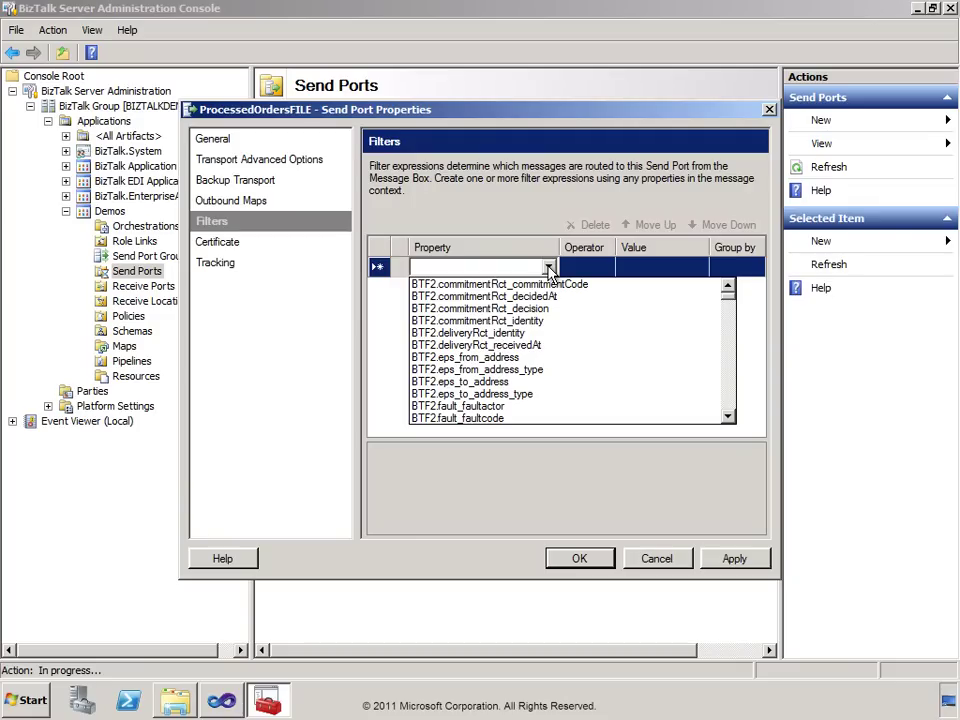
mouse_move(729, 296)
mouse_down()
mouse_move(730, 332)
mouse_move(726, 315)
mouse_up()
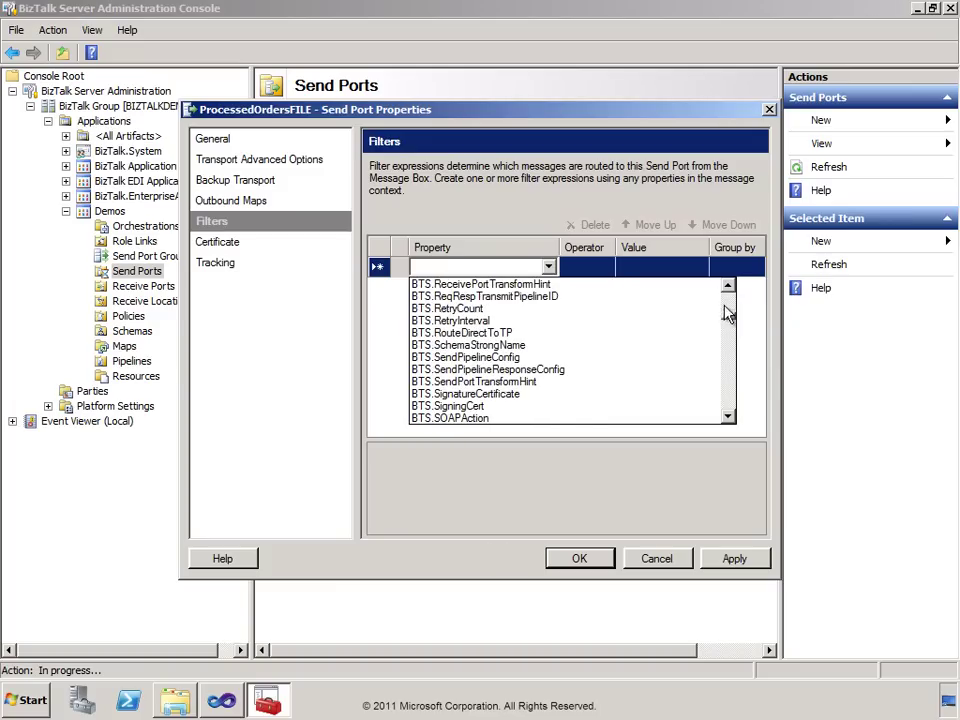
click(729, 286)
click(729, 286)
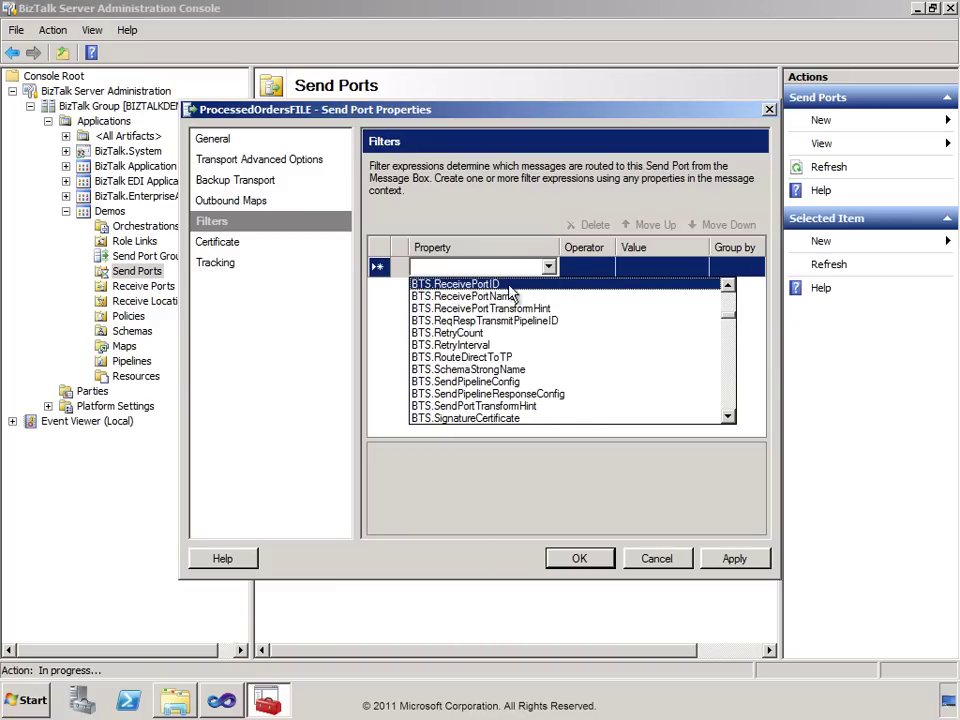
click(425, 297)
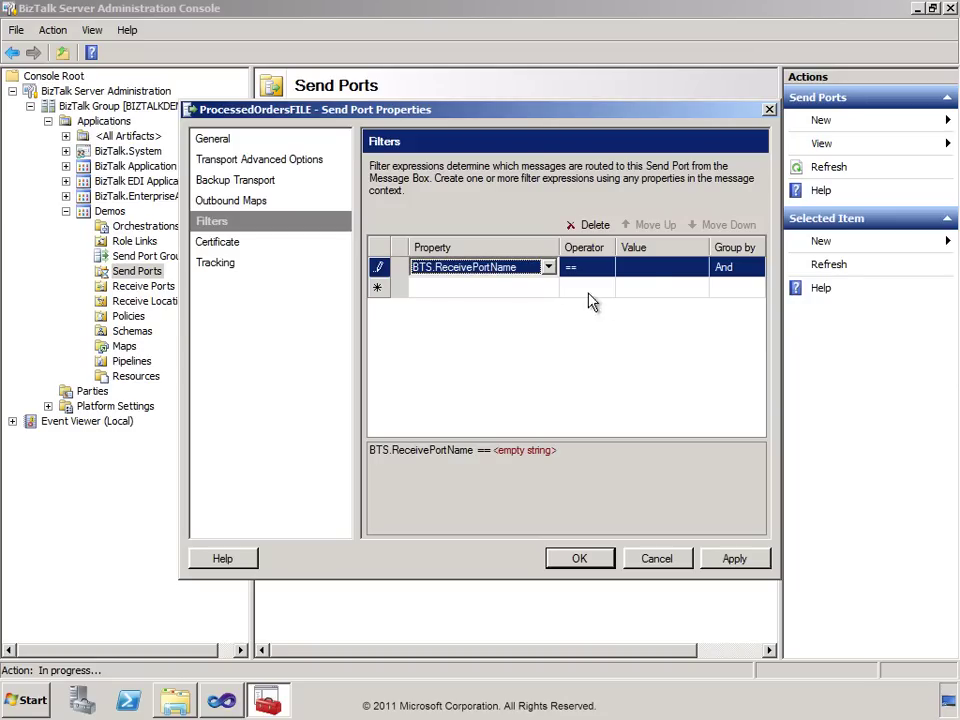
click(650, 268)
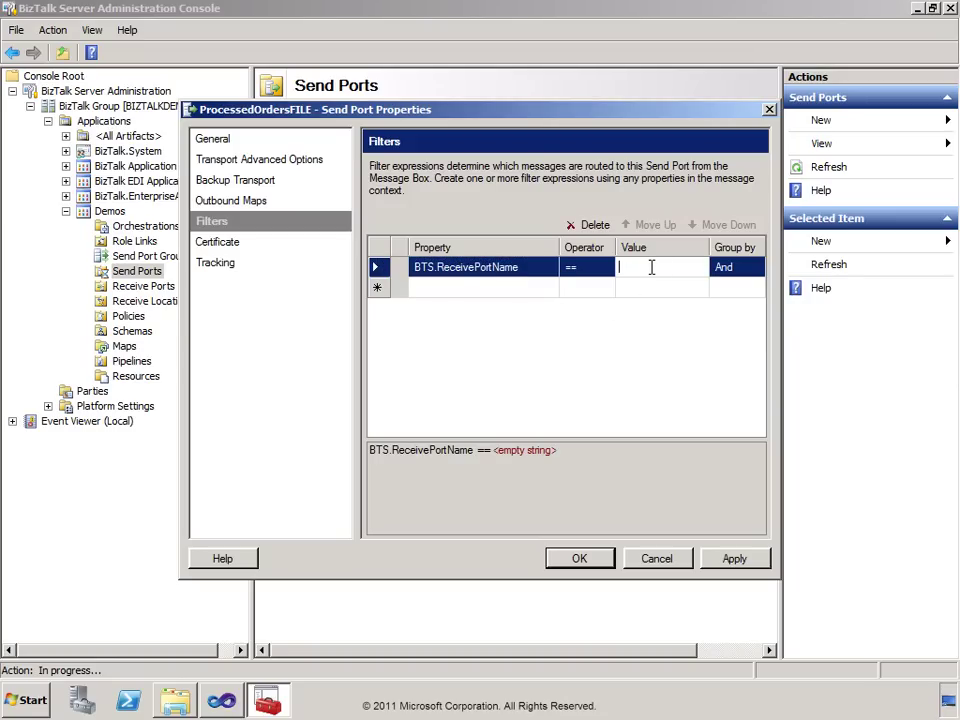
text(PurchaseOrders)
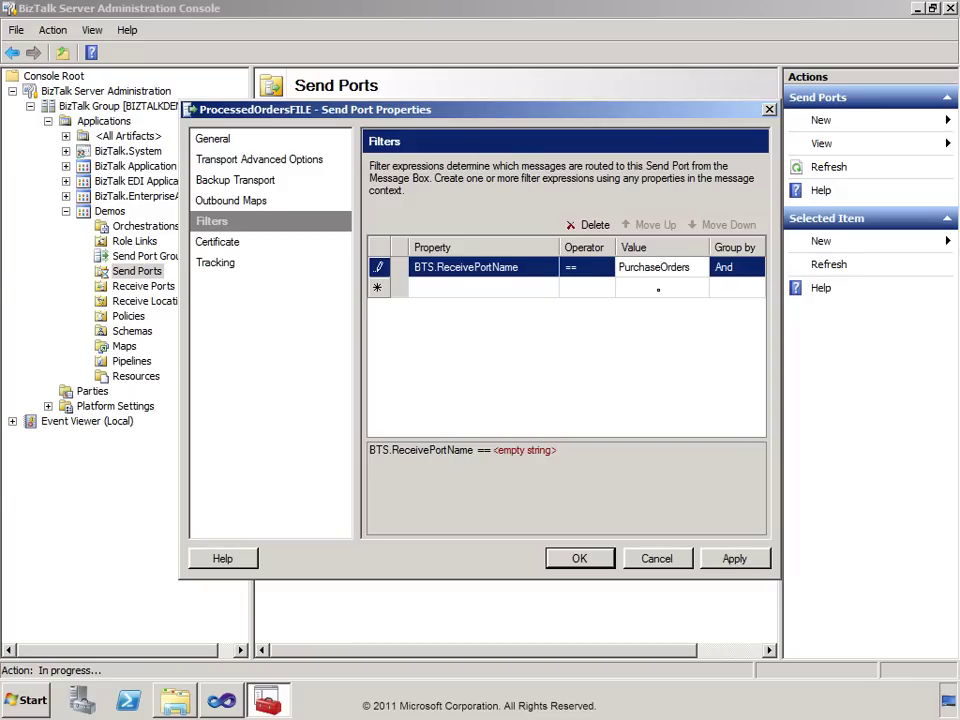
click(579, 560)
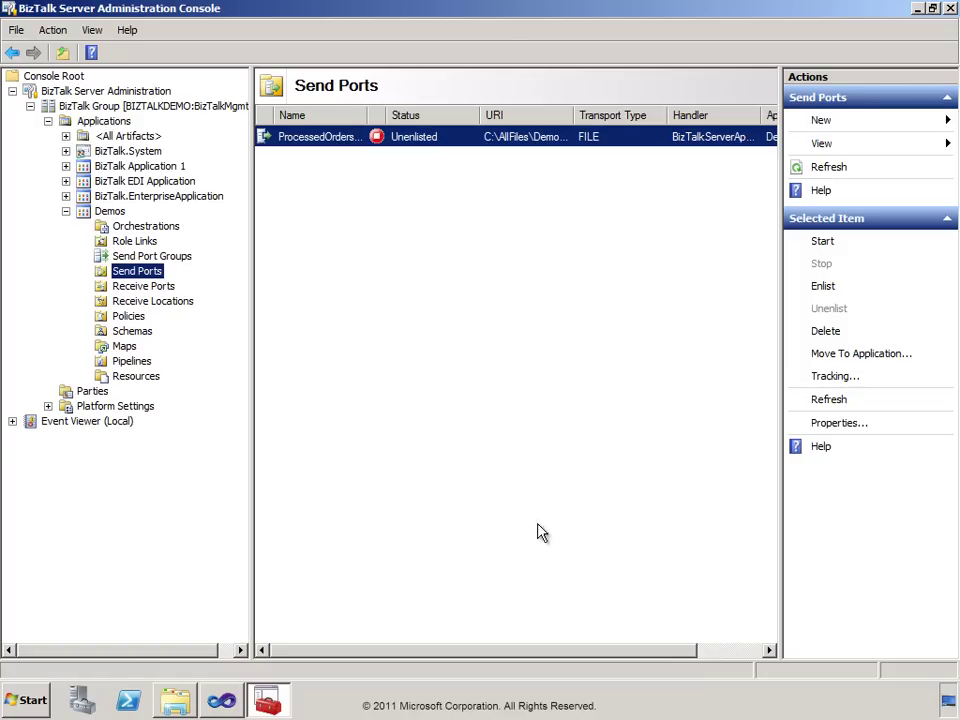
Start a new static one-way send port in the Demos application, named ToManagerFILE, with FILE as its transport type.
right_click(108, 272)
mouse_move(131, 286)
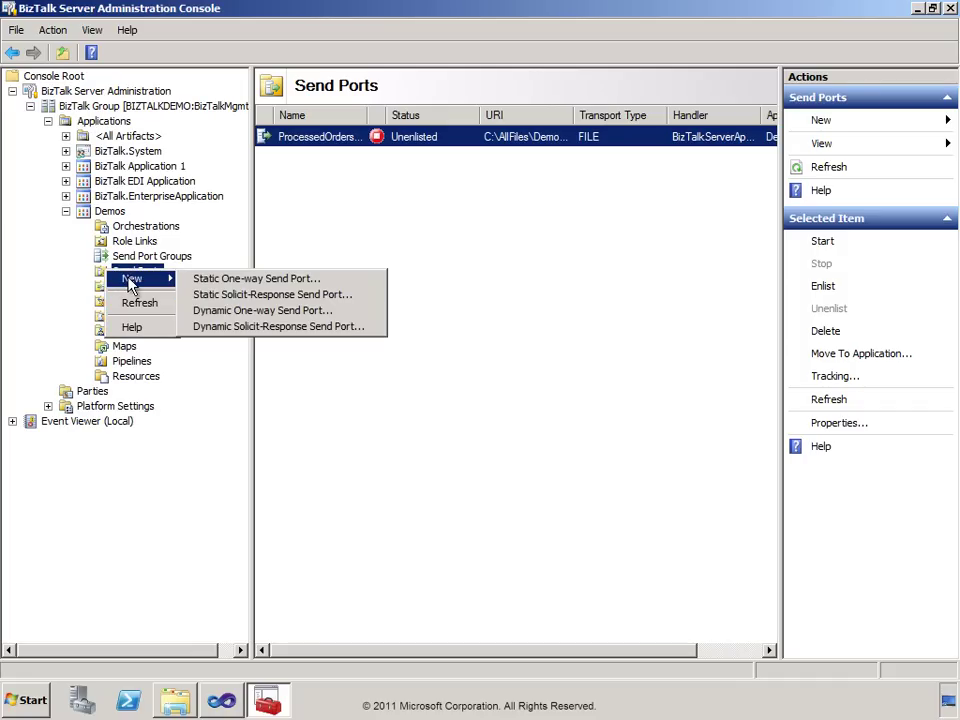
click(193, 280)
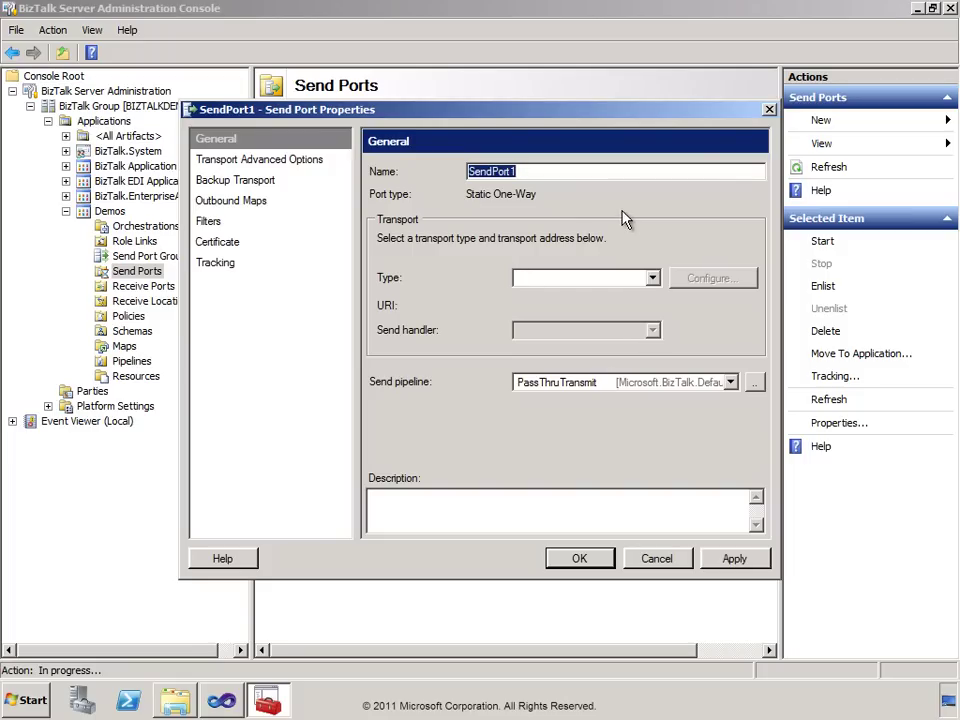
text(T)
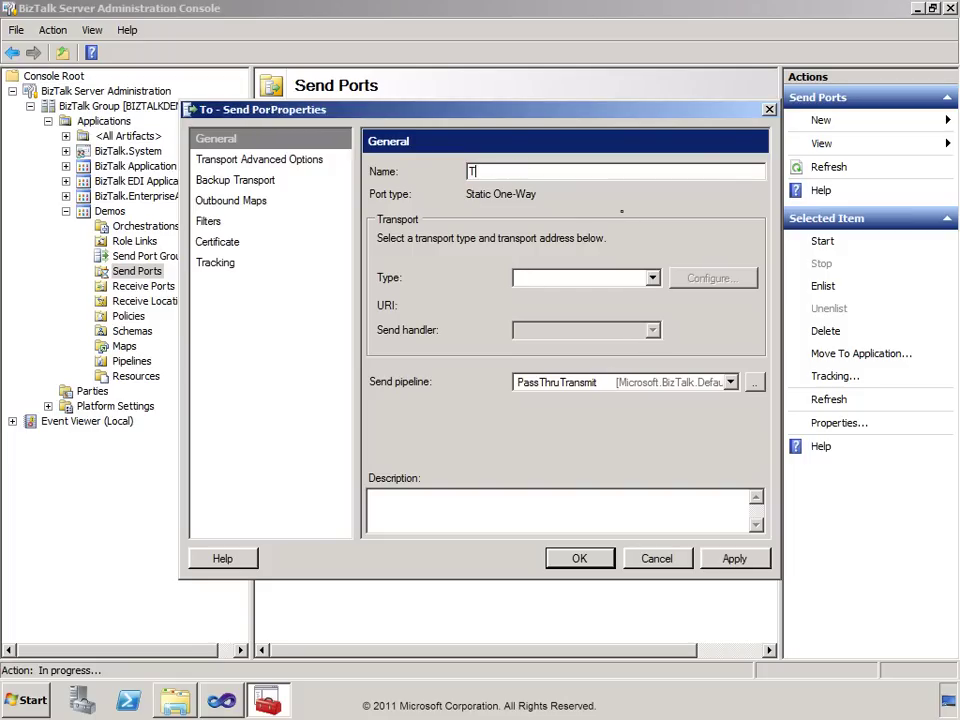
text(oManagerFILE)
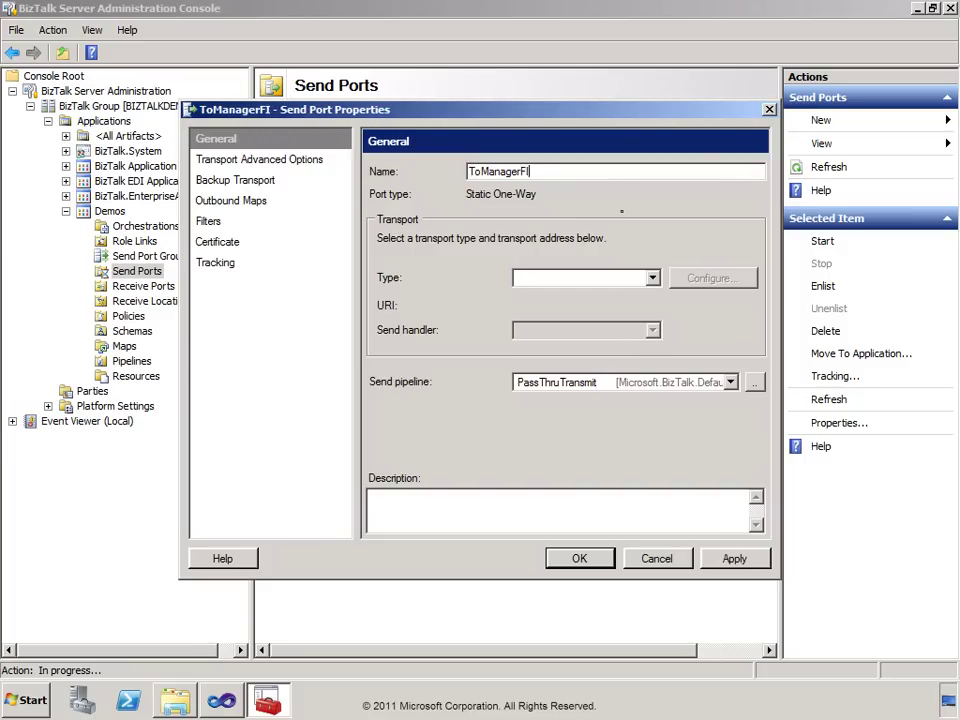
click(653, 279)
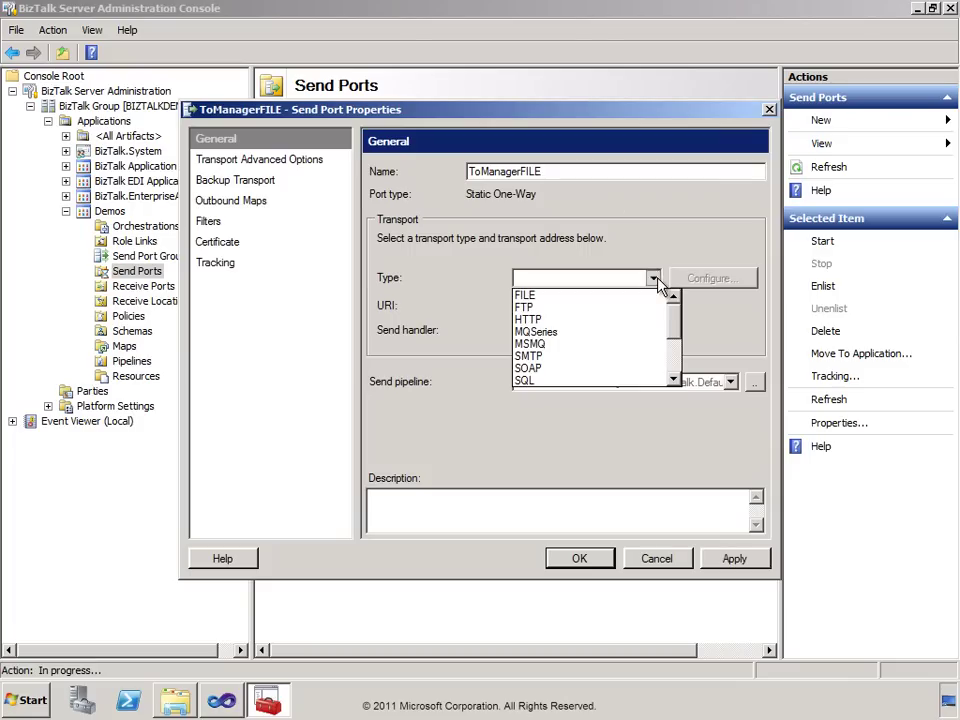
click(536, 296)
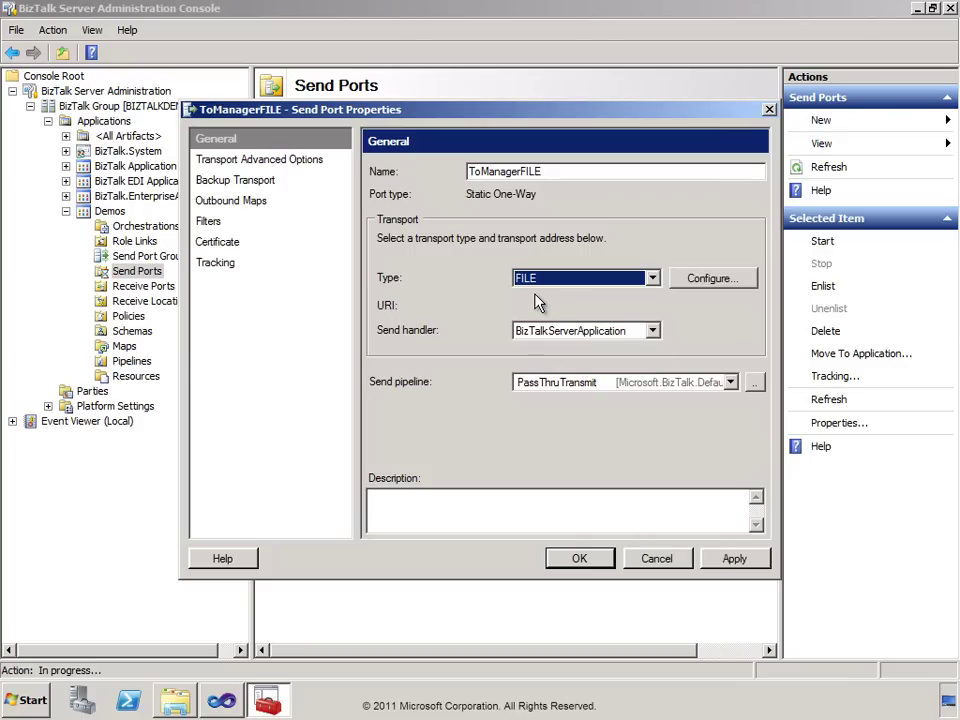
Set the ToManagerFILE port's FILE destination folder to C:\AllFiles\DemoCode\Messages\OUT.
click(708, 282)
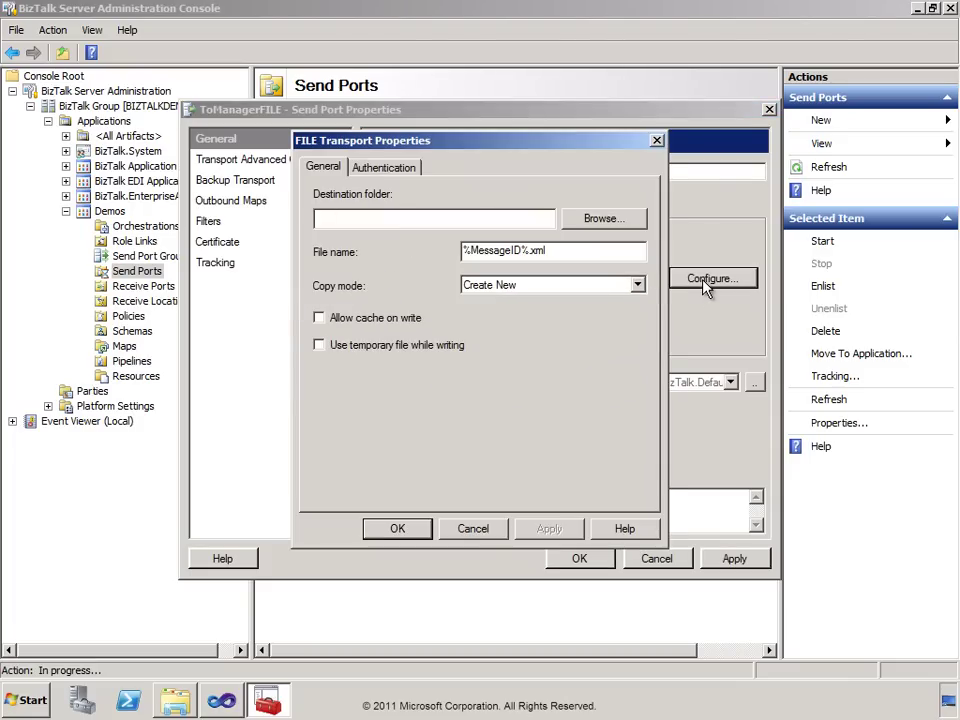
click(603, 222)
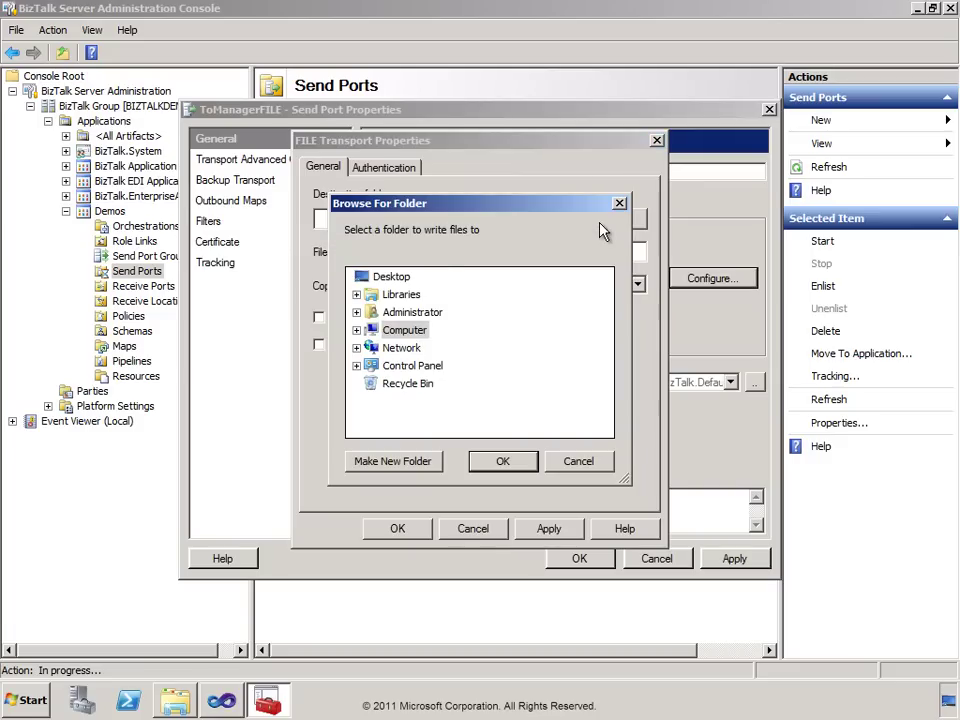
click(357, 330)
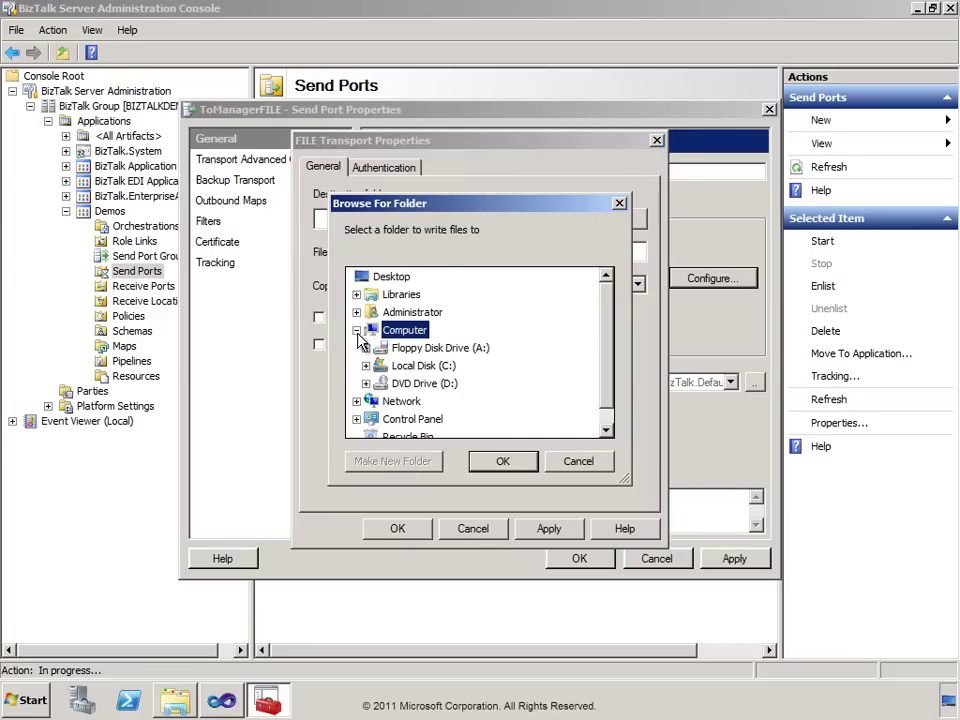
click(366, 365)
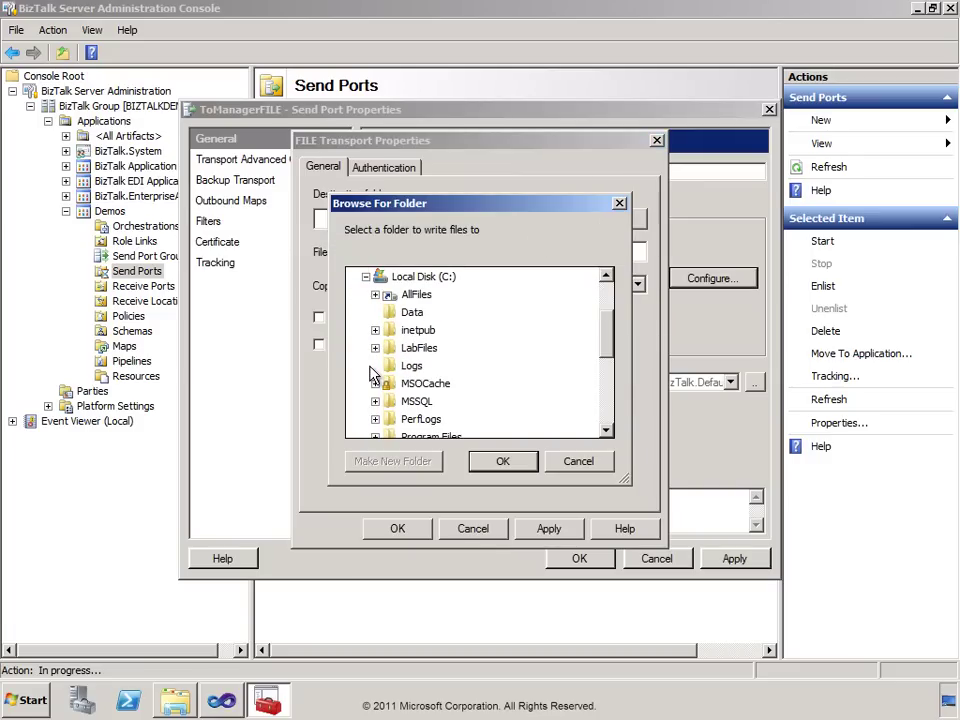
click(375, 295)
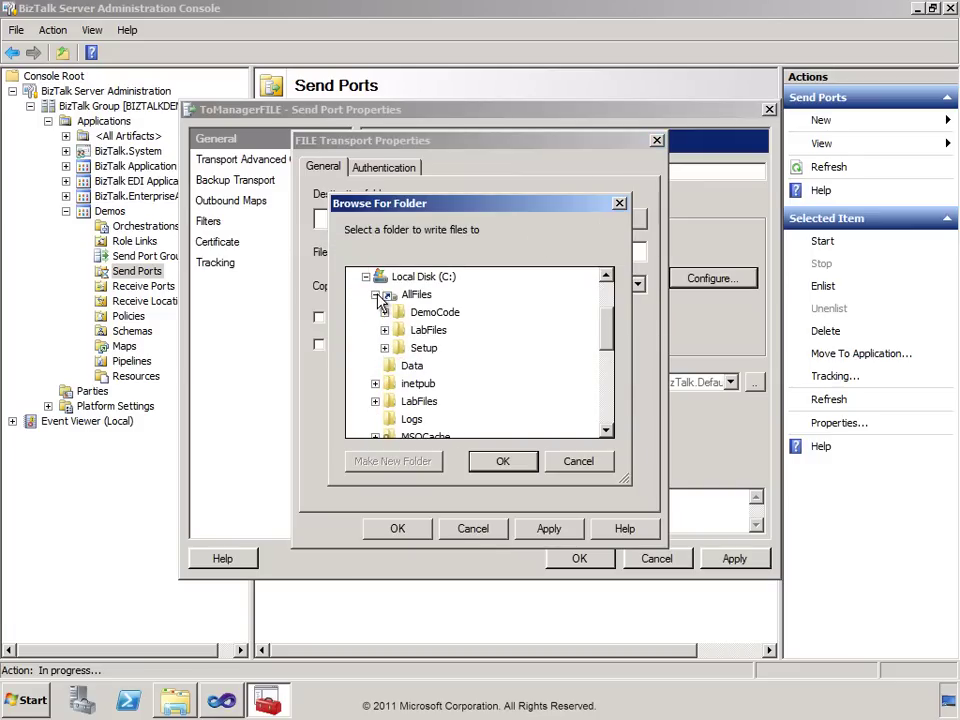
click(385, 312)
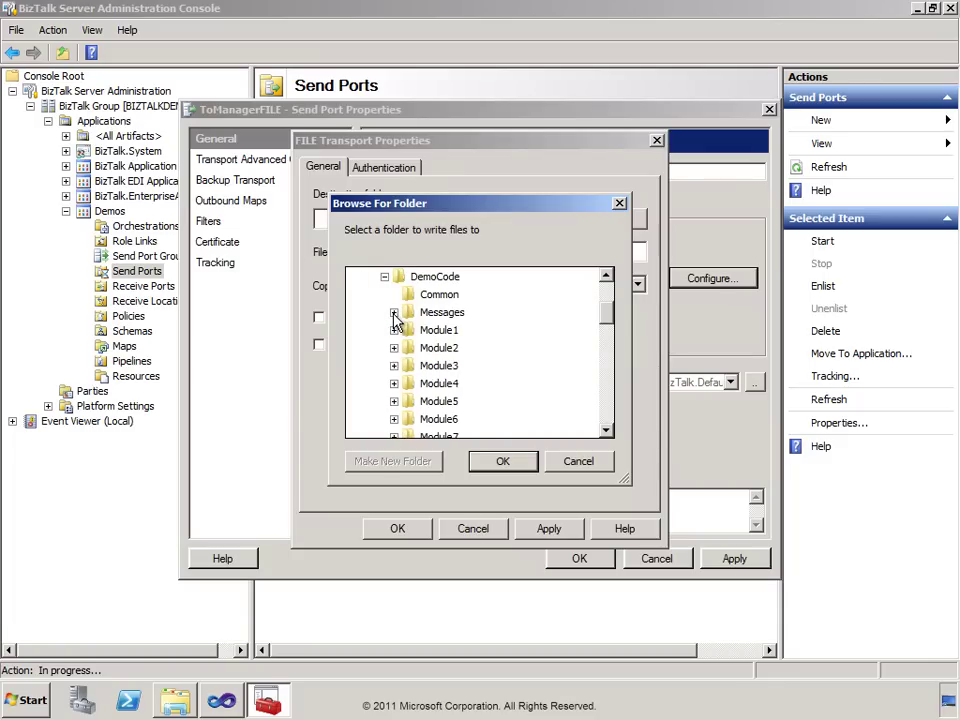
click(393, 312)
click(432, 348)
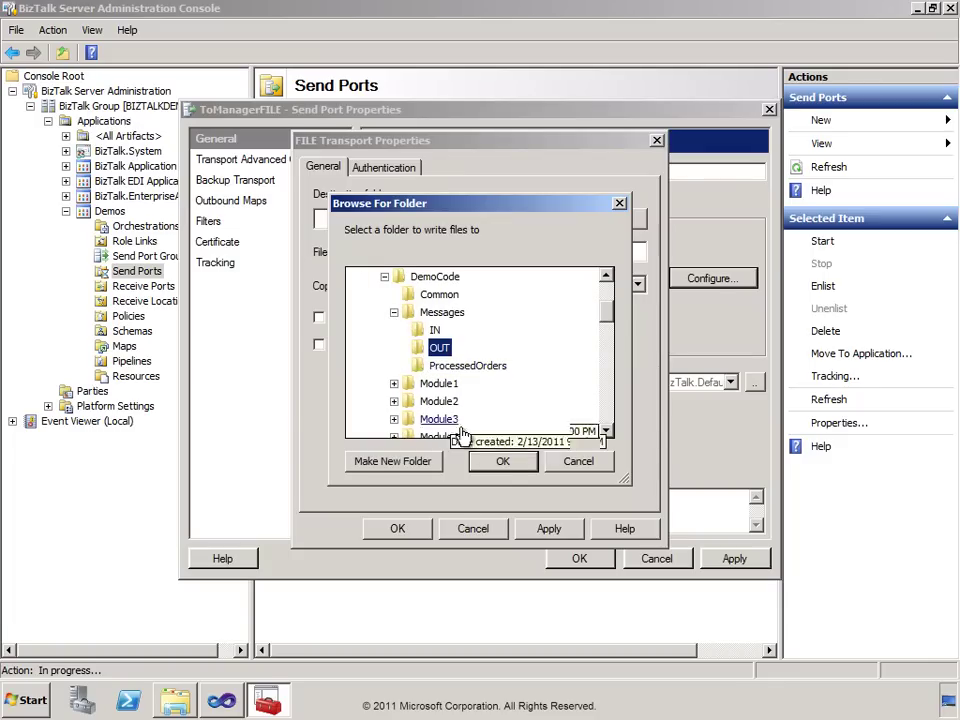
click(503, 462)
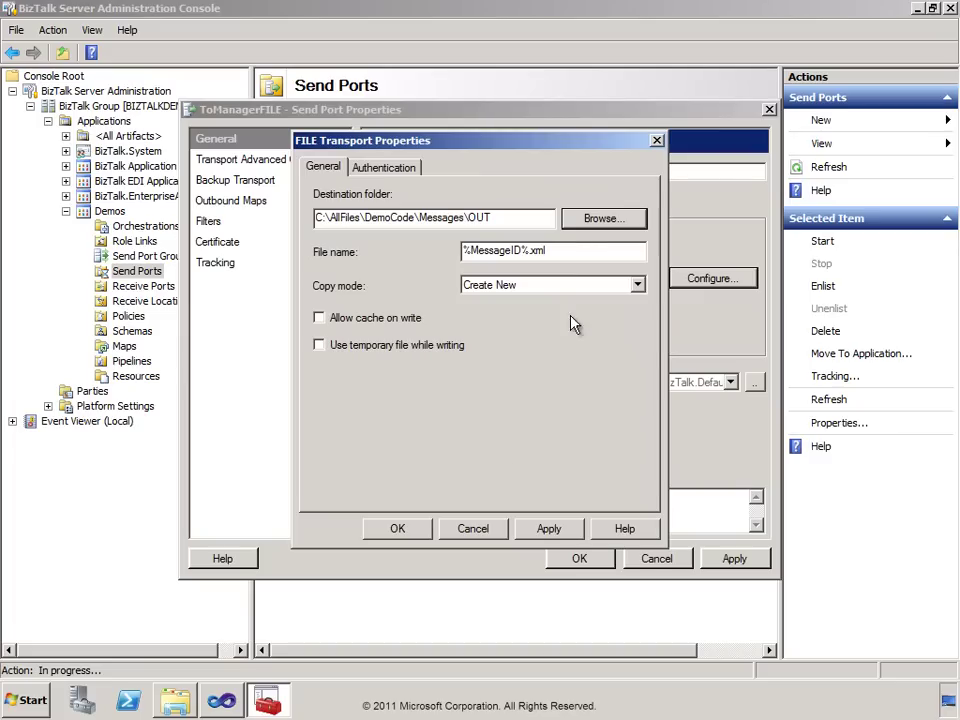
Set the output file name to ToManager%MessageID%.xml and save the ToManagerFILE send port.
click(574, 253)
key(Home)
text(ToManag)
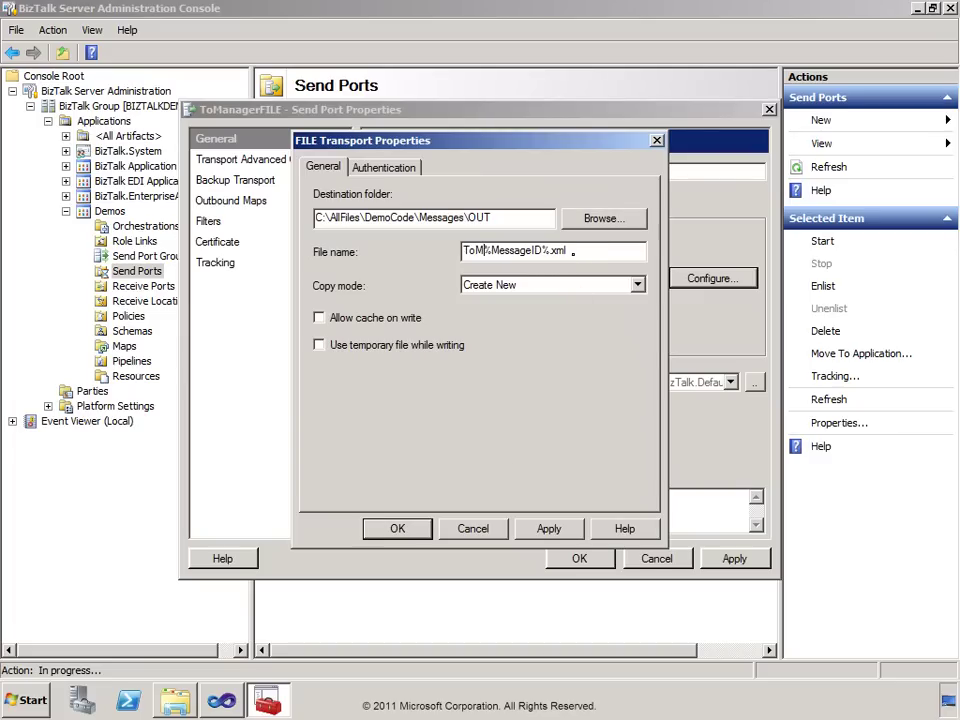
text(er)
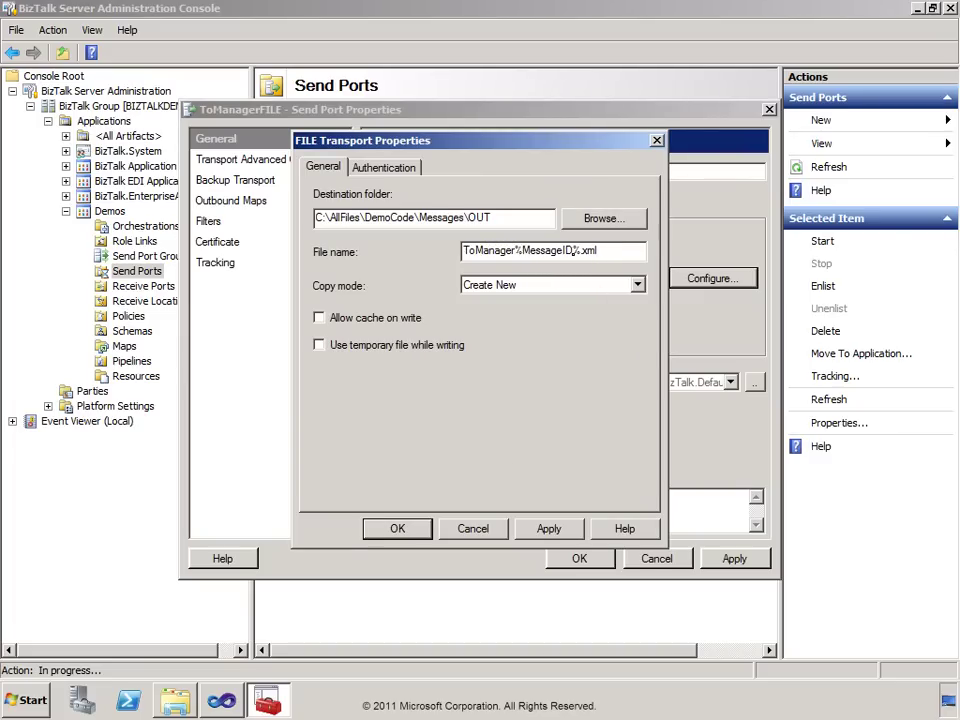
click(397, 530)
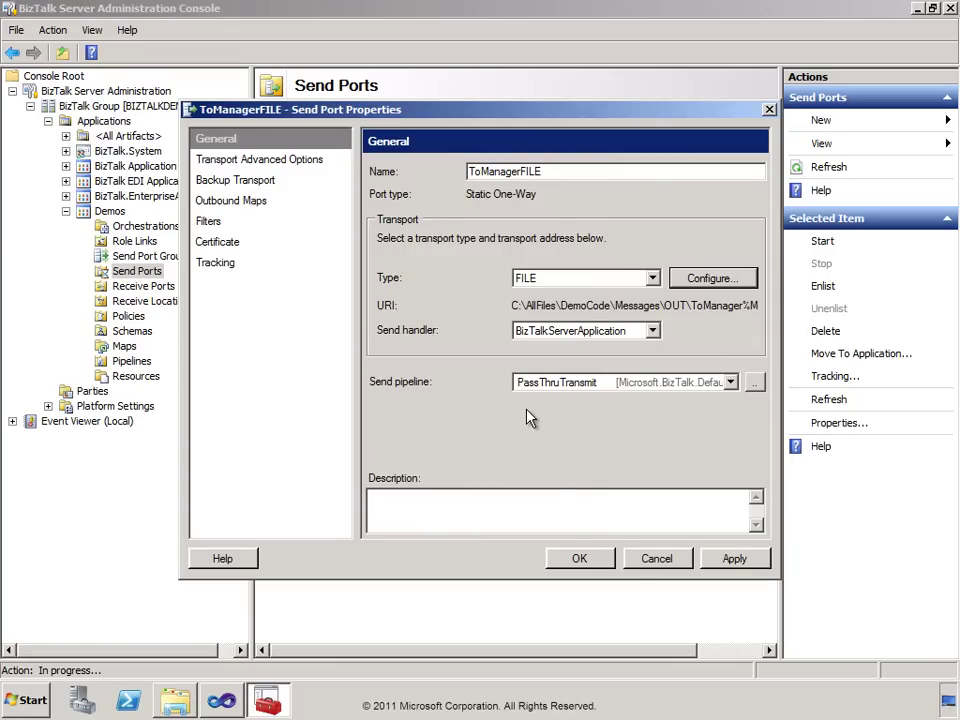
click(578, 559)
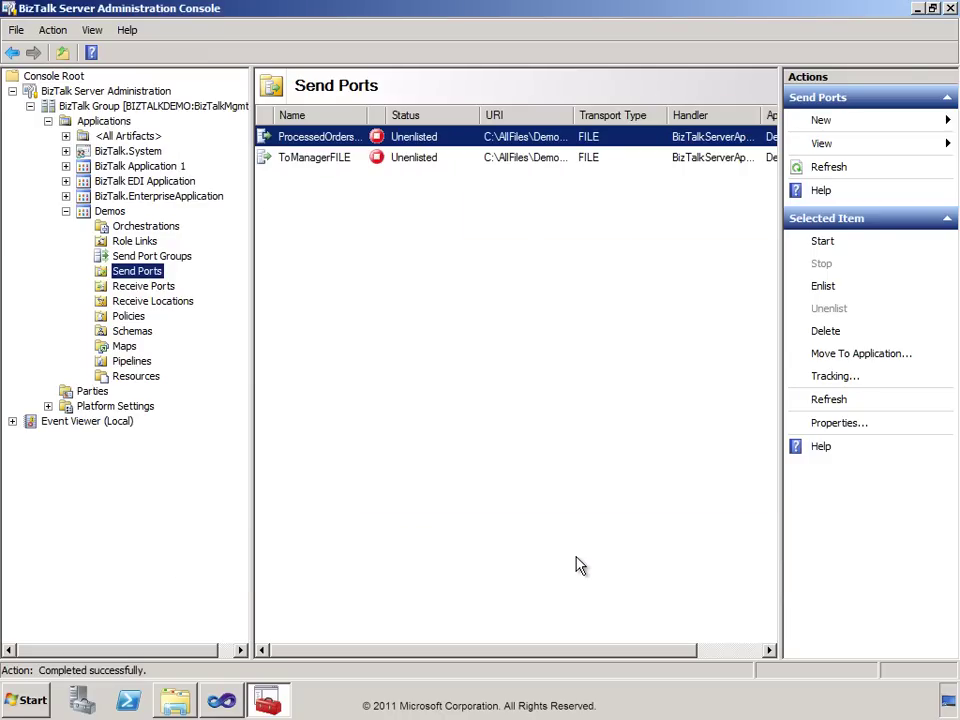
Start another static one-way send port in the Demos application, named ToAccountingFILE, with FILE as its transport type.
right_click(111, 272)
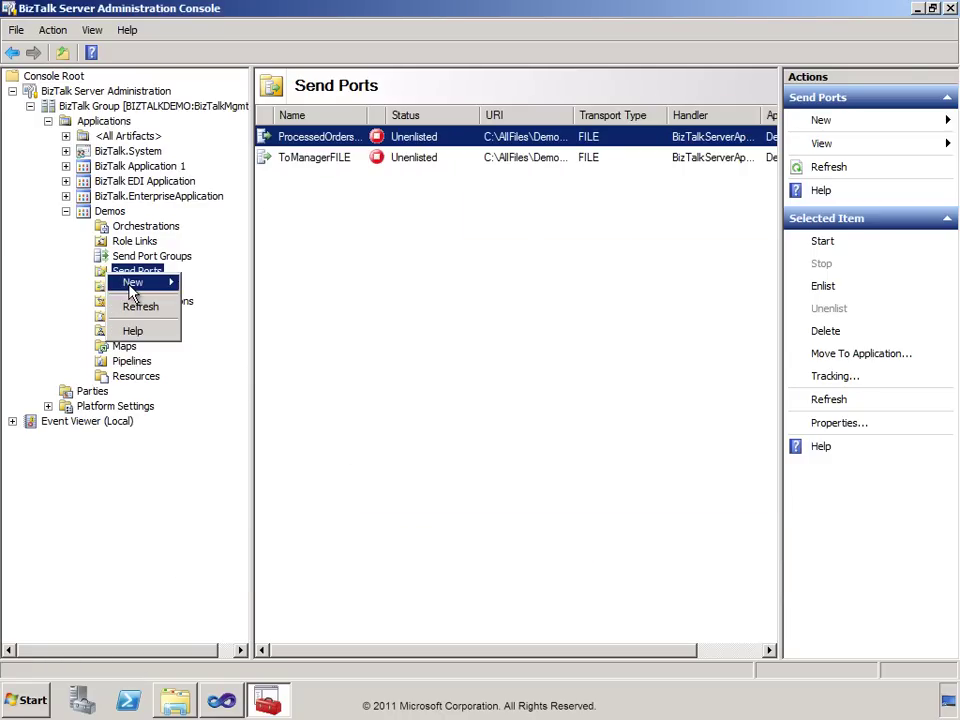
mouse_move(130, 288)
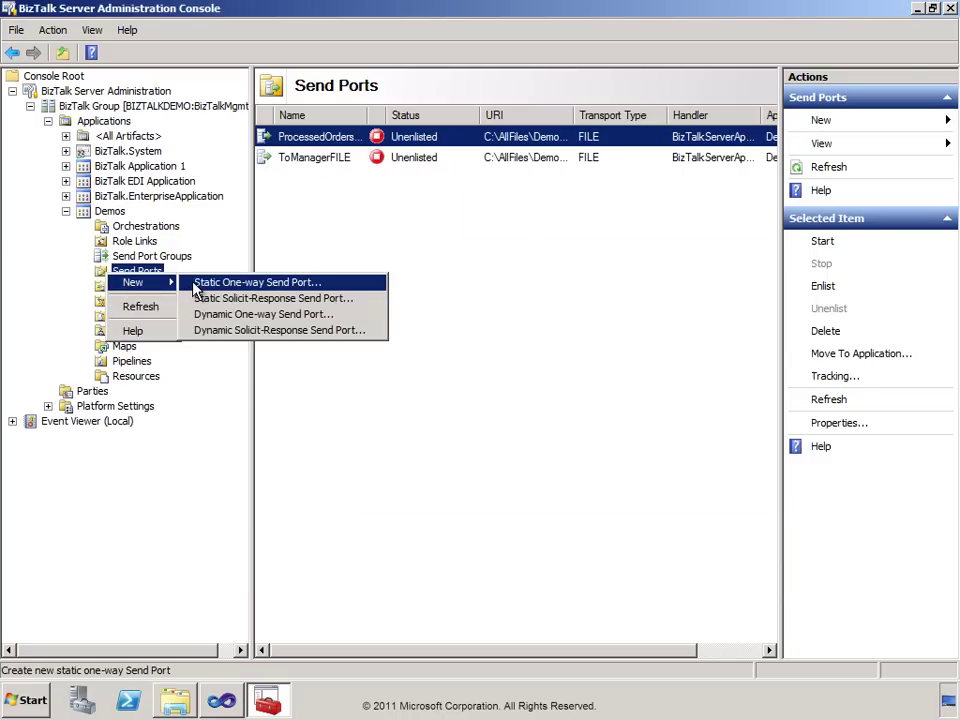
click(196, 286)
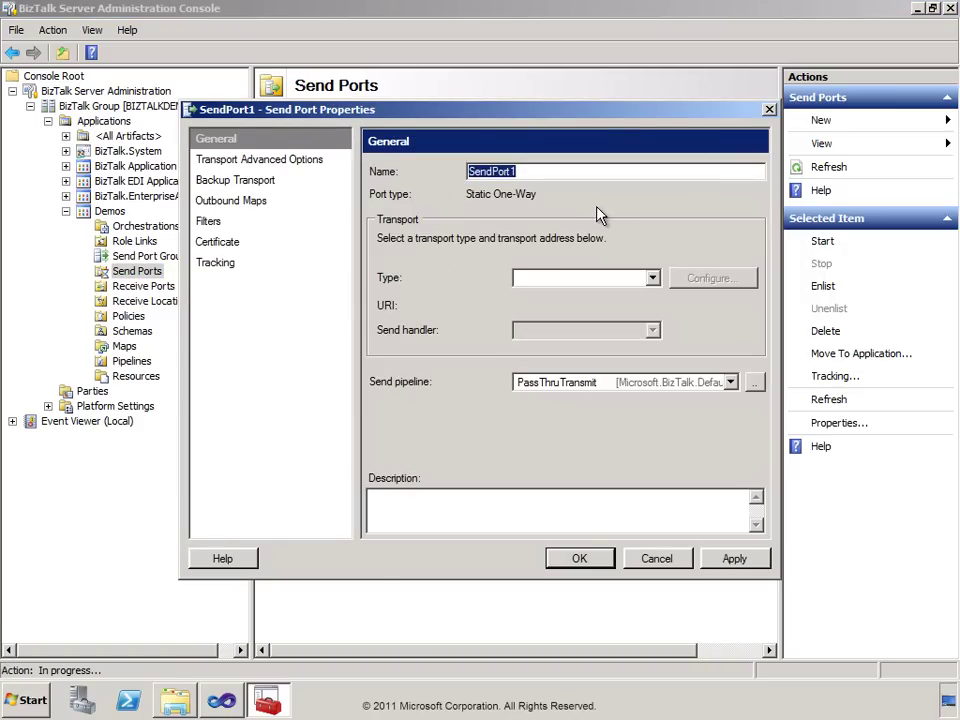
text(ToAccountingFILE)
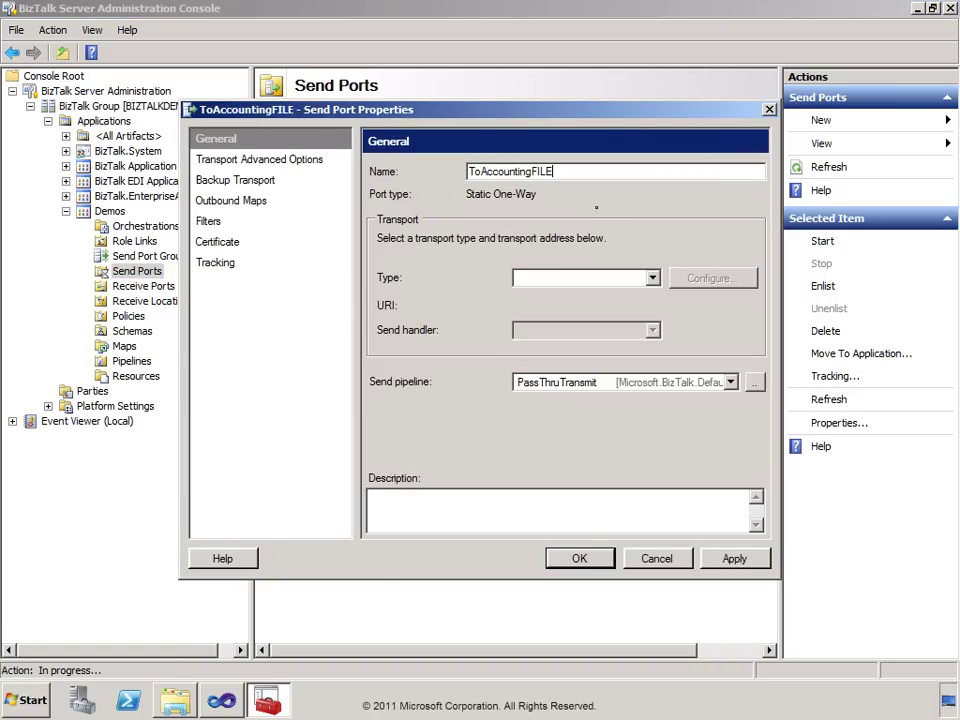
click(652, 278)
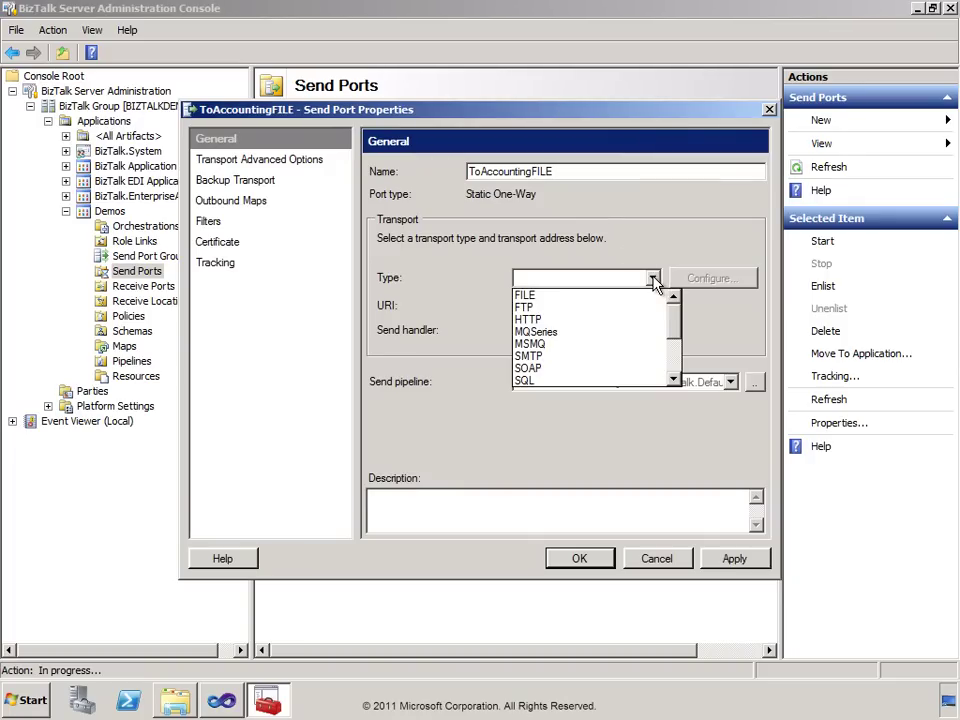
click(522, 296)
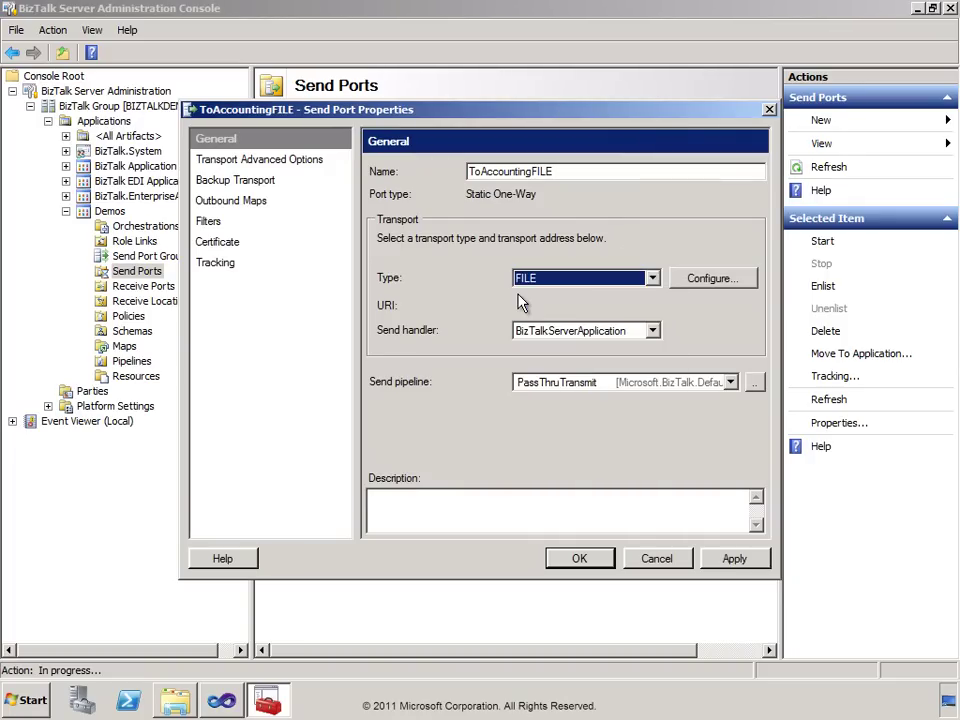
Set the ToAccountingFILE port's FILE destination folder to C:\AllFiles\DemoCode\Messages\OUT.
click(703, 285)
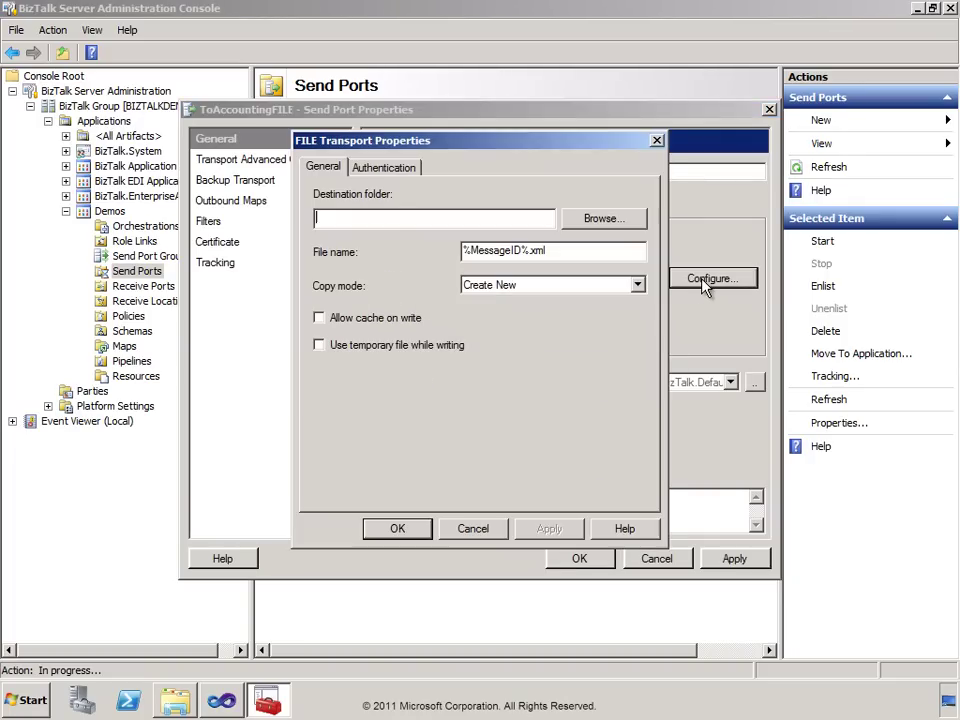
click(603, 219)
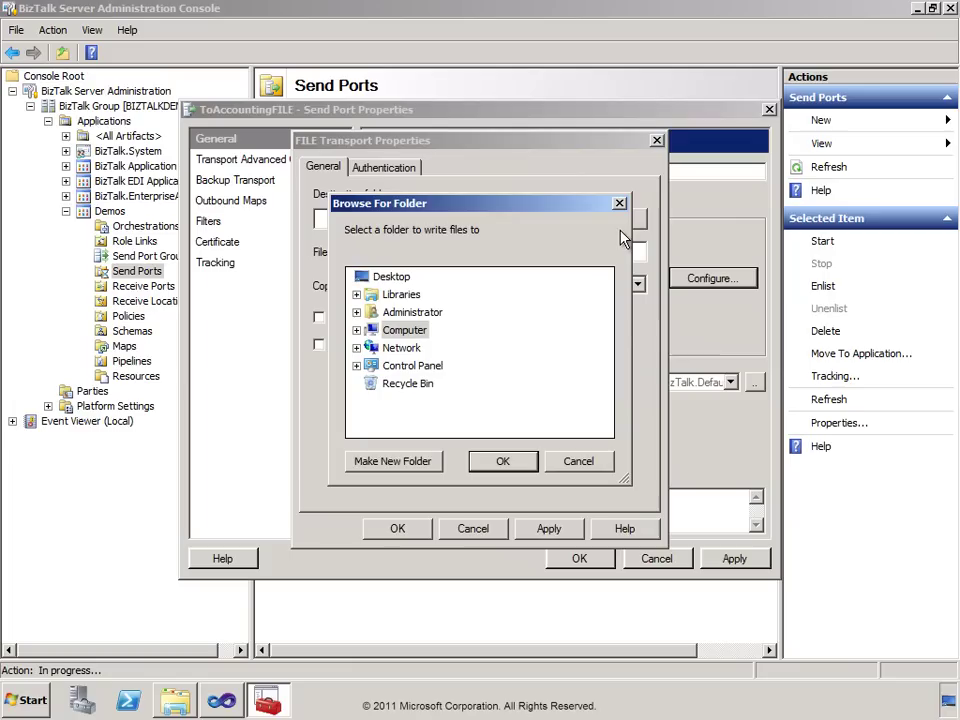
click(357, 331)
click(366, 367)
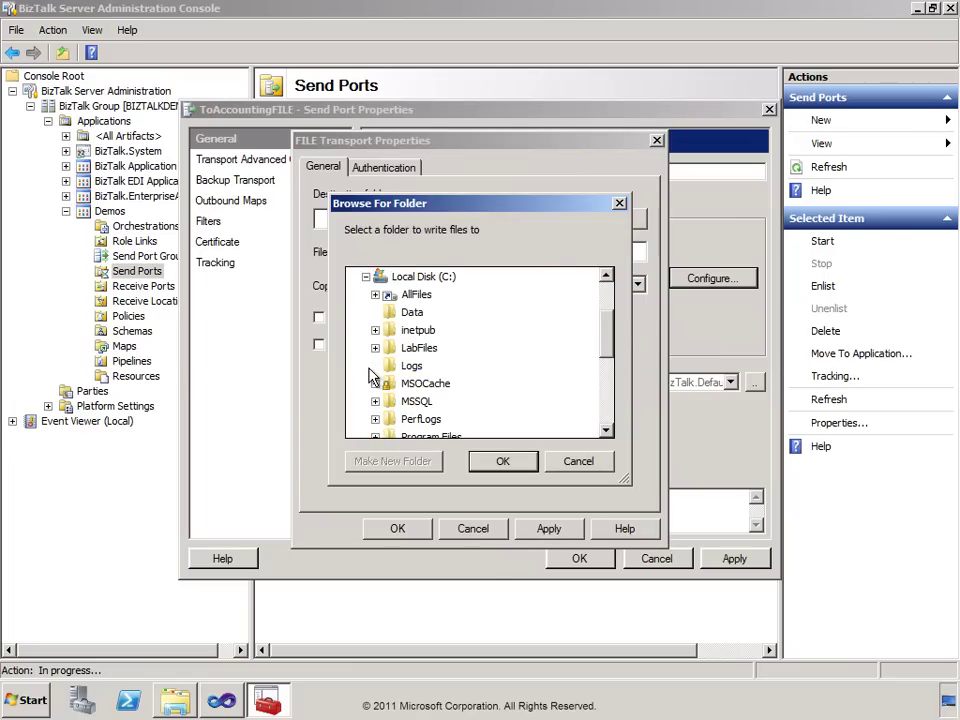
click(375, 295)
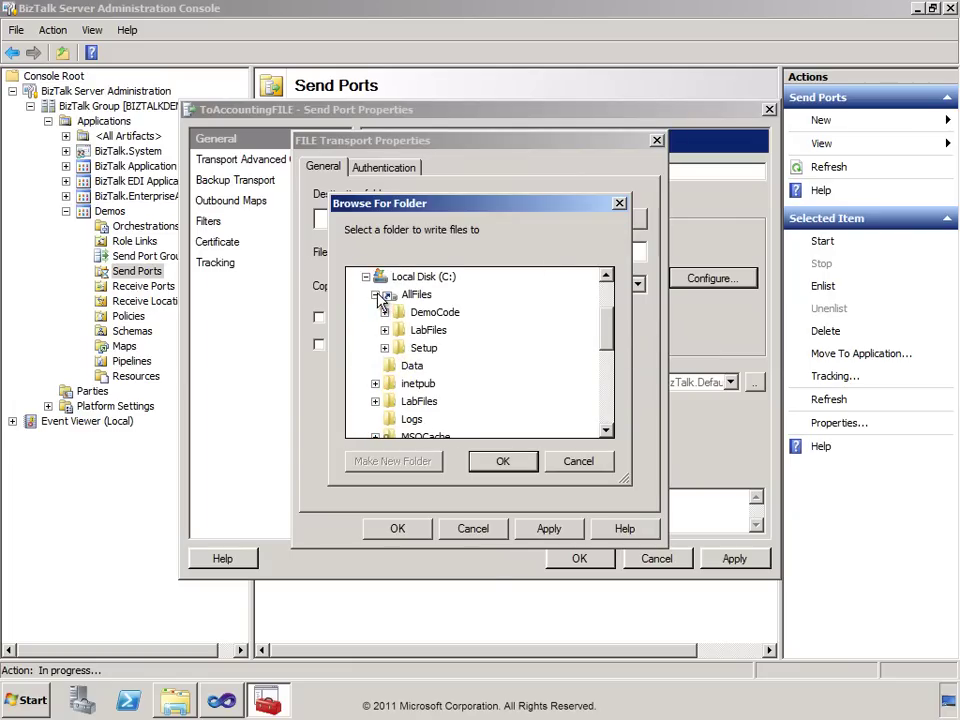
click(384, 313)
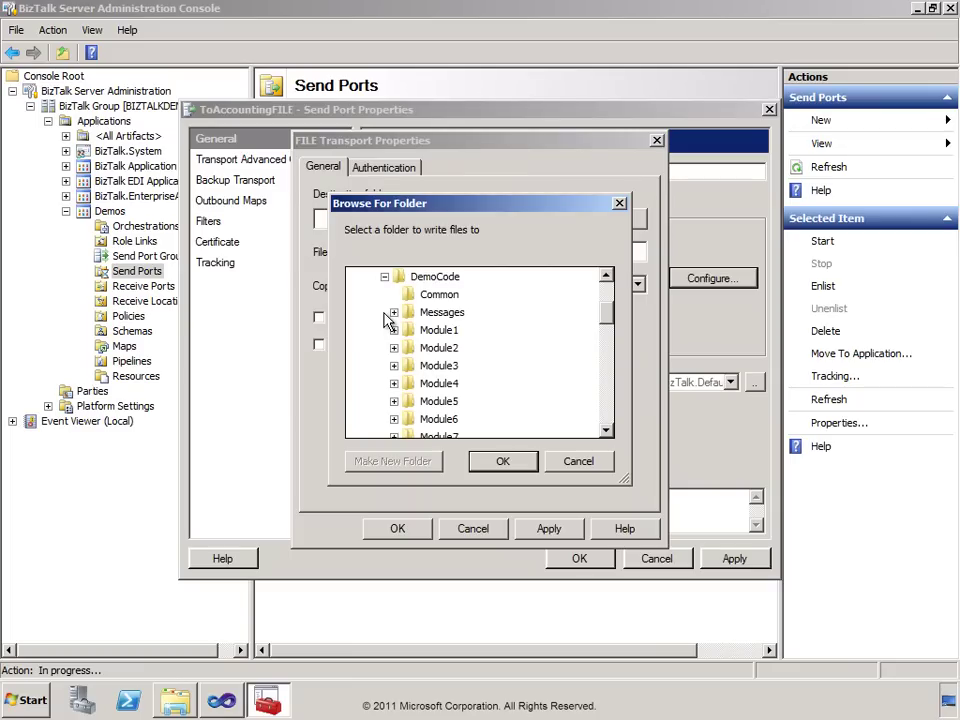
click(394, 313)
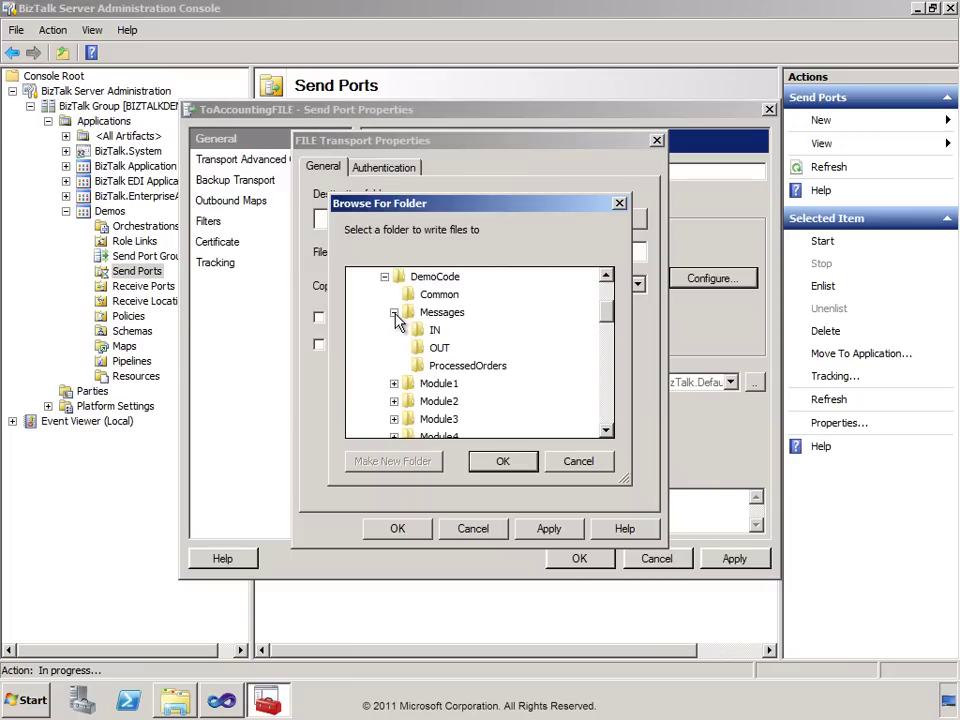
click(437, 347)
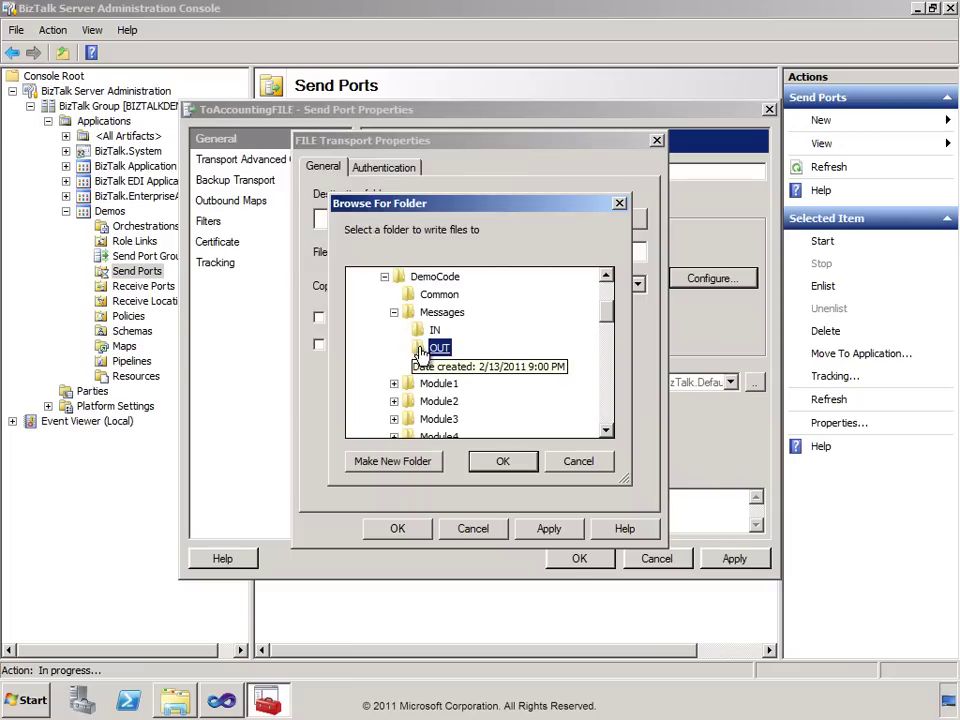
click(503, 462)
Set the output file name to ToAccounting%MessageID%.xml and save the ToAccountingFILE send port.
click(566, 253)
key(Home)
text(ToAccounting)
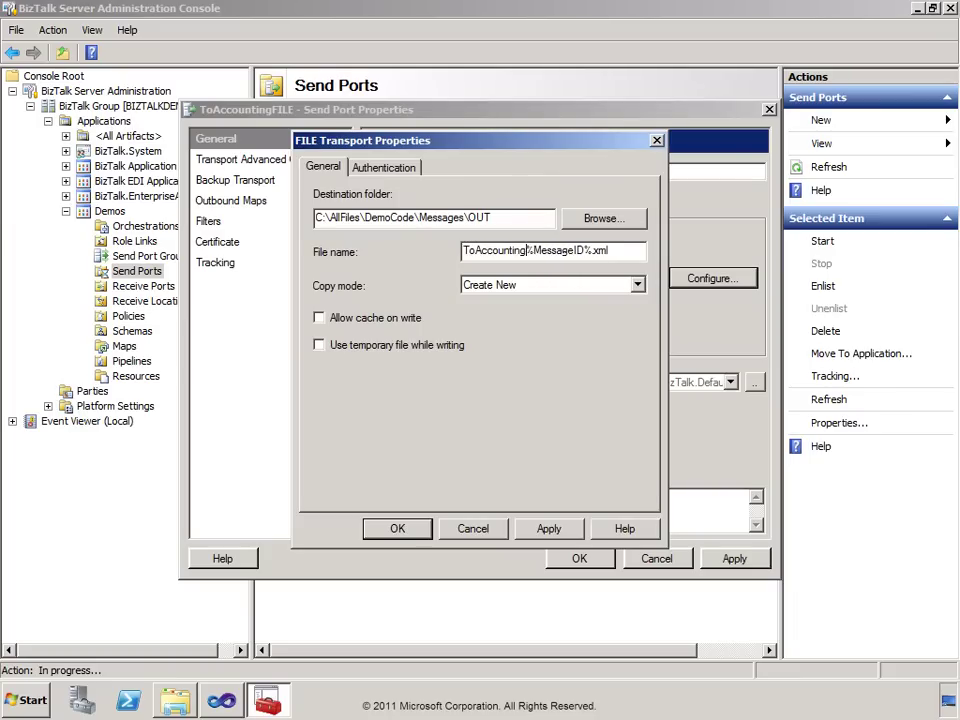
click(398, 529)
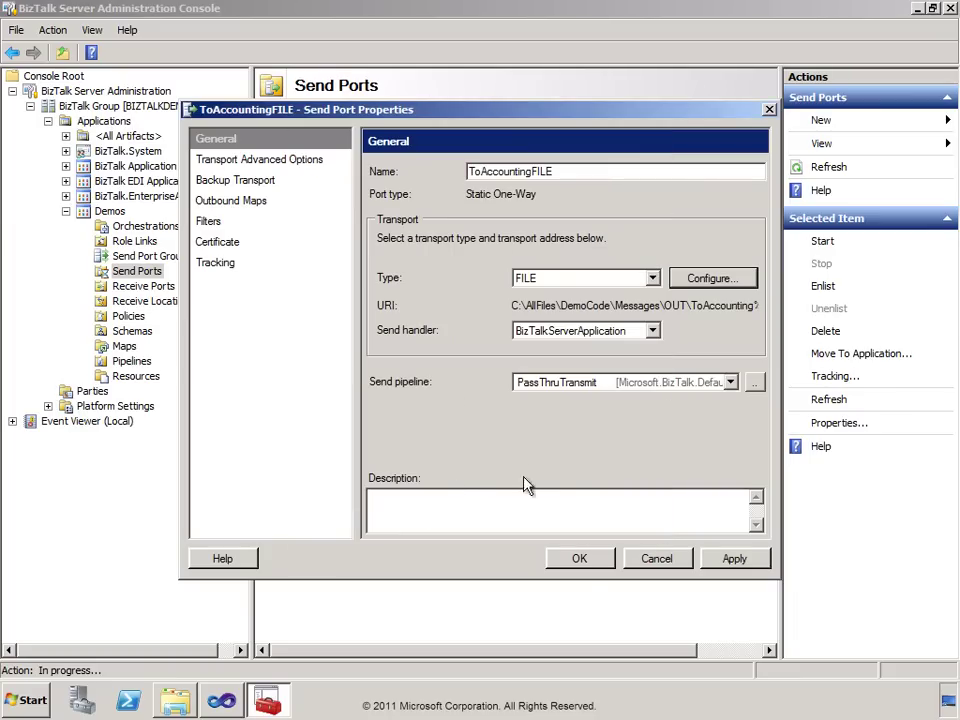
click(581, 563)
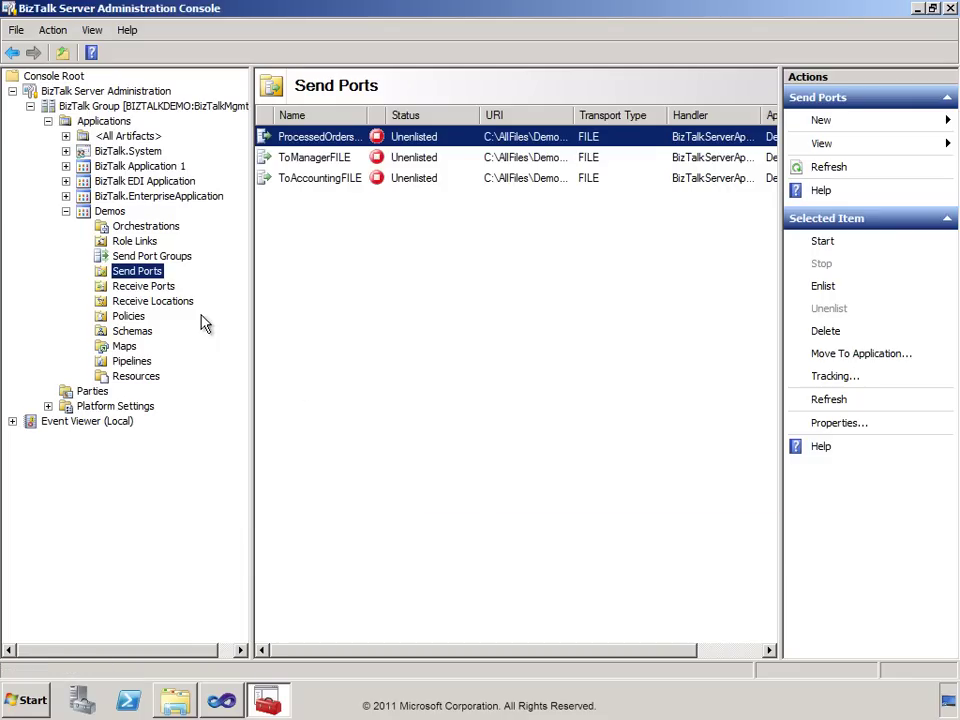
Start a new send port group named SendForAudit in the Demos application.
click(105, 257)
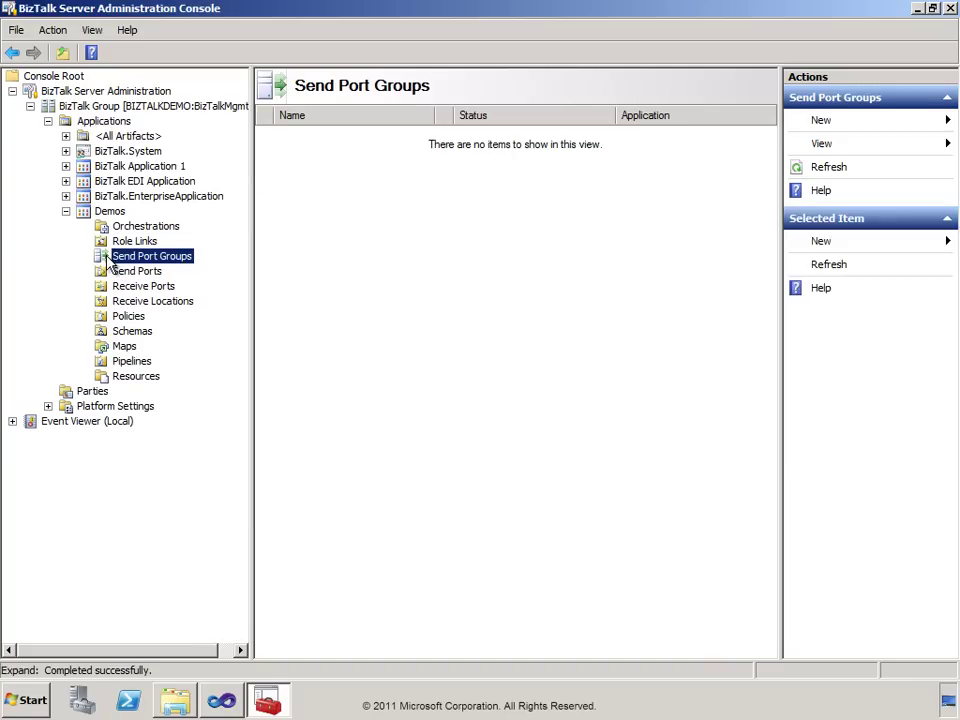
right_click(107, 259)
mouse_move(138, 268)
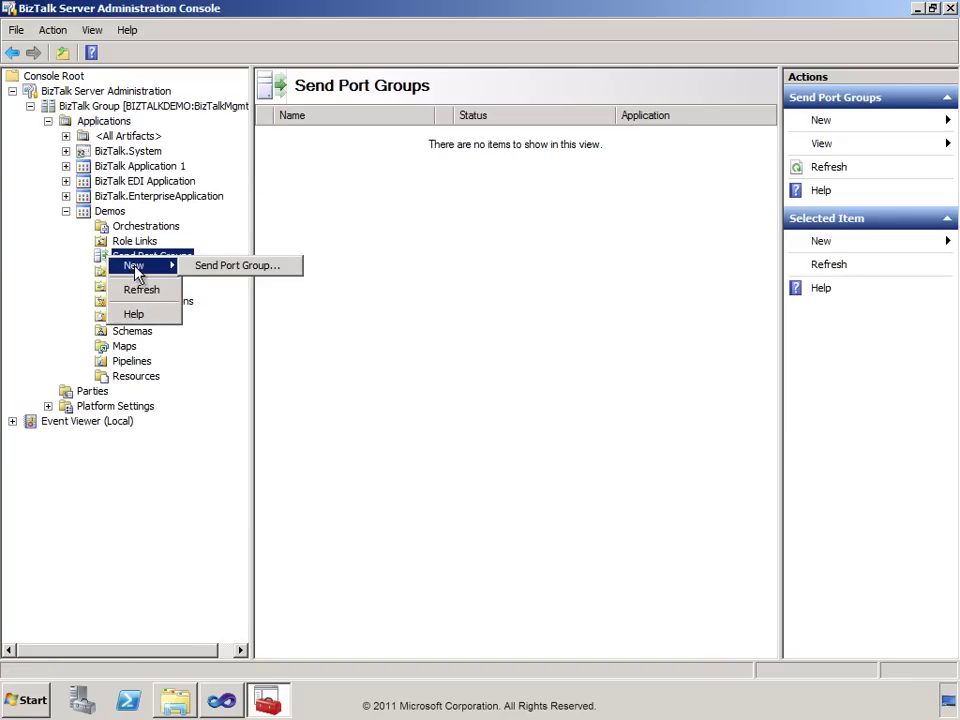
click(230, 266)
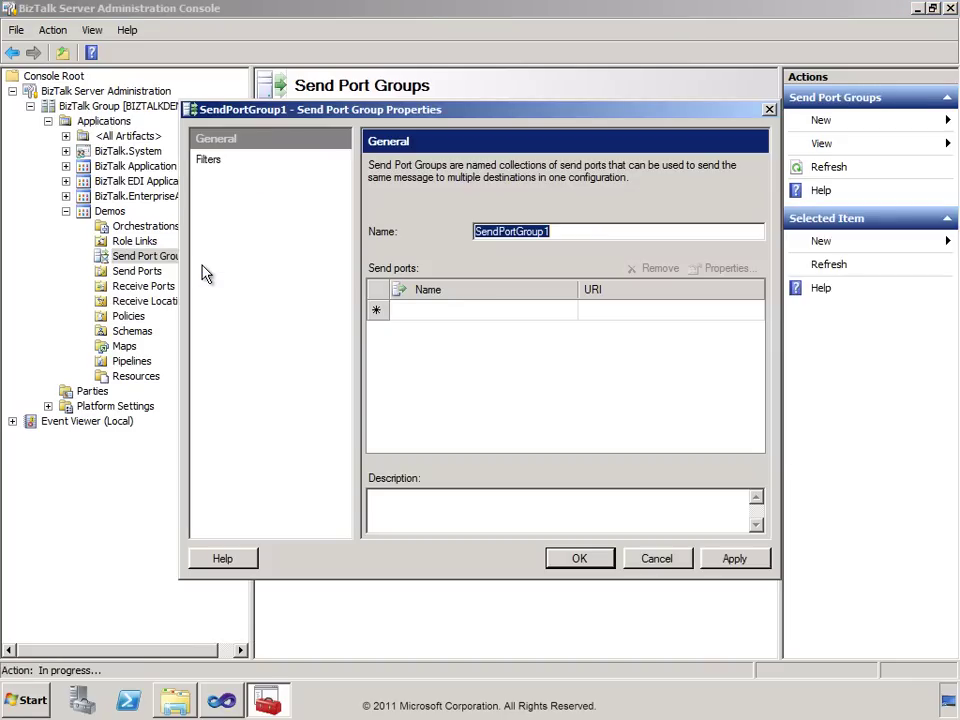
text(SendForAudit)
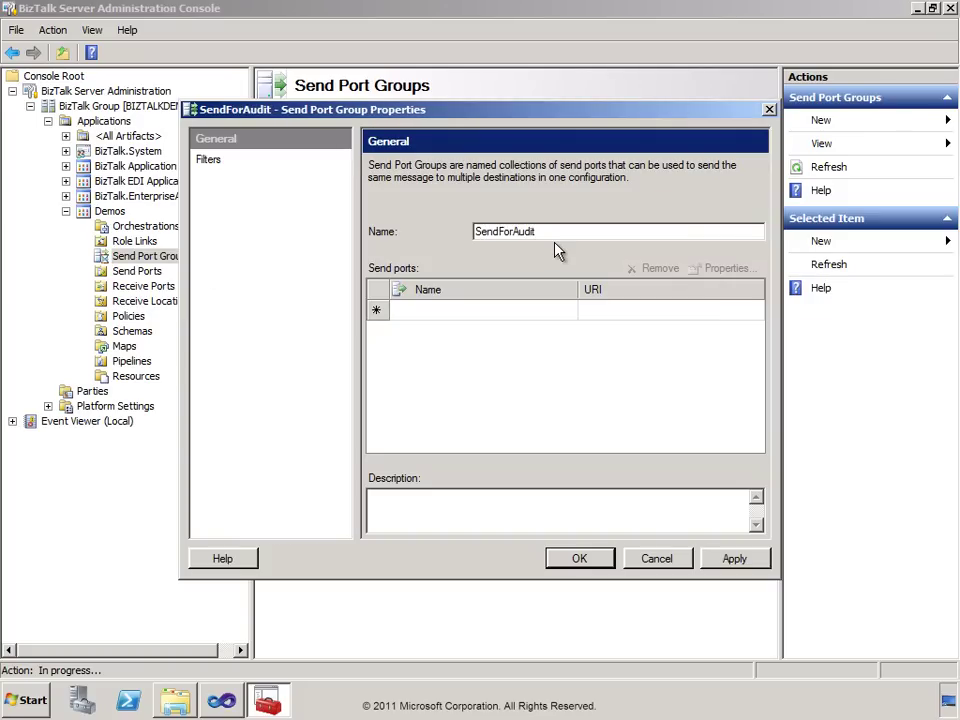
Add the ToAccountingFILE and ToManagerFILE send ports to the SendForAudit group.
click(567, 313)
click(568, 313)
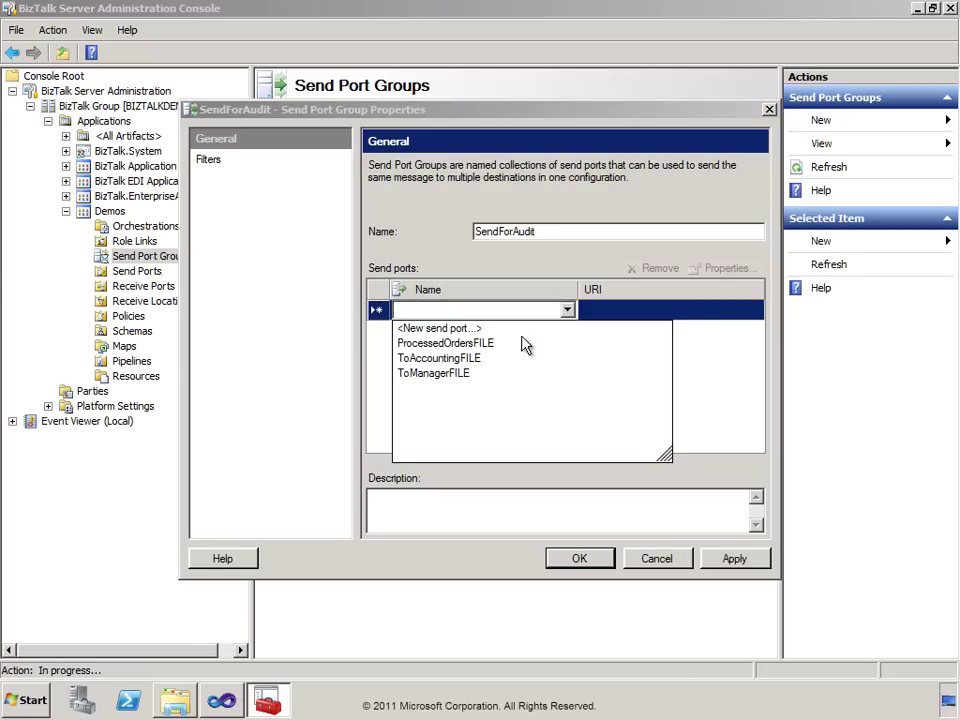
click(470, 360)
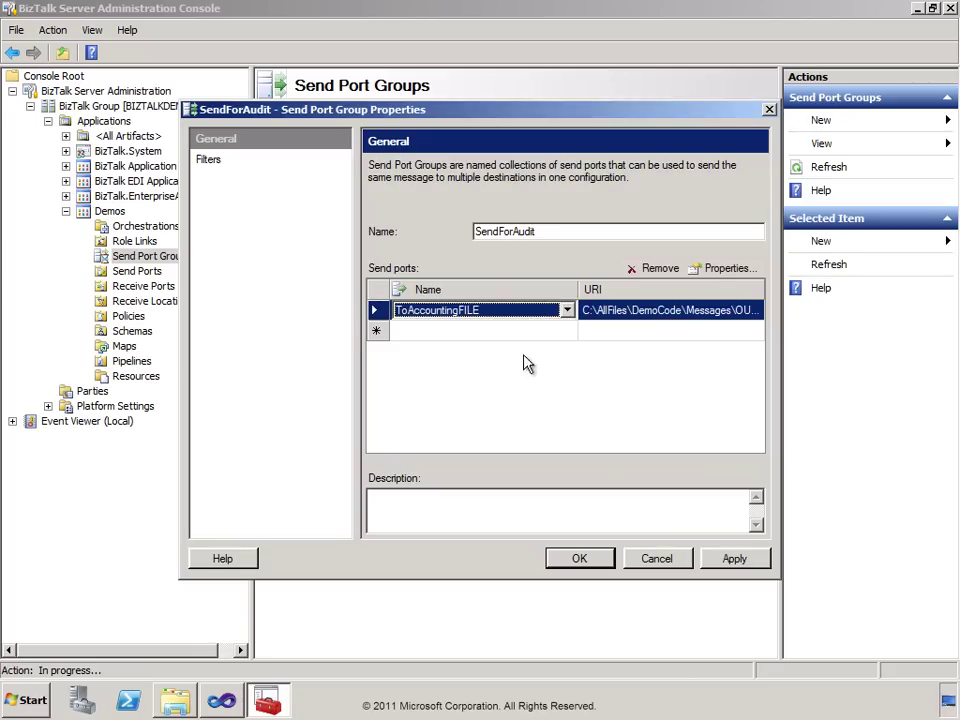
click(568, 331)
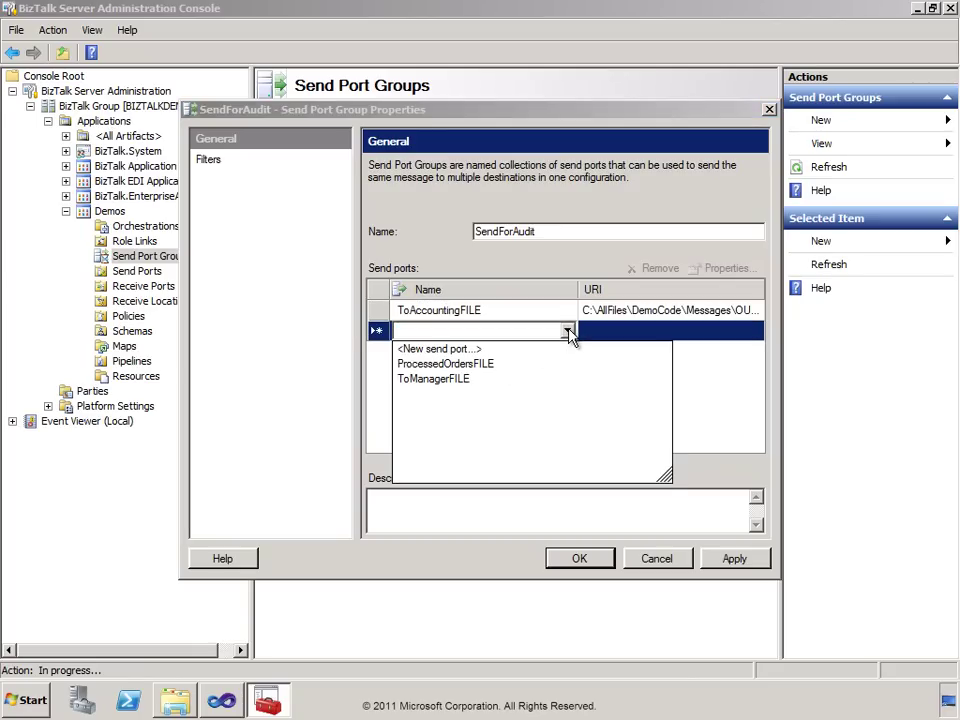
click(450, 379)
Filter the SendForAudit group on Demo.Messaging.PropertySchema.State == WA and save the group.
click(212, 162)
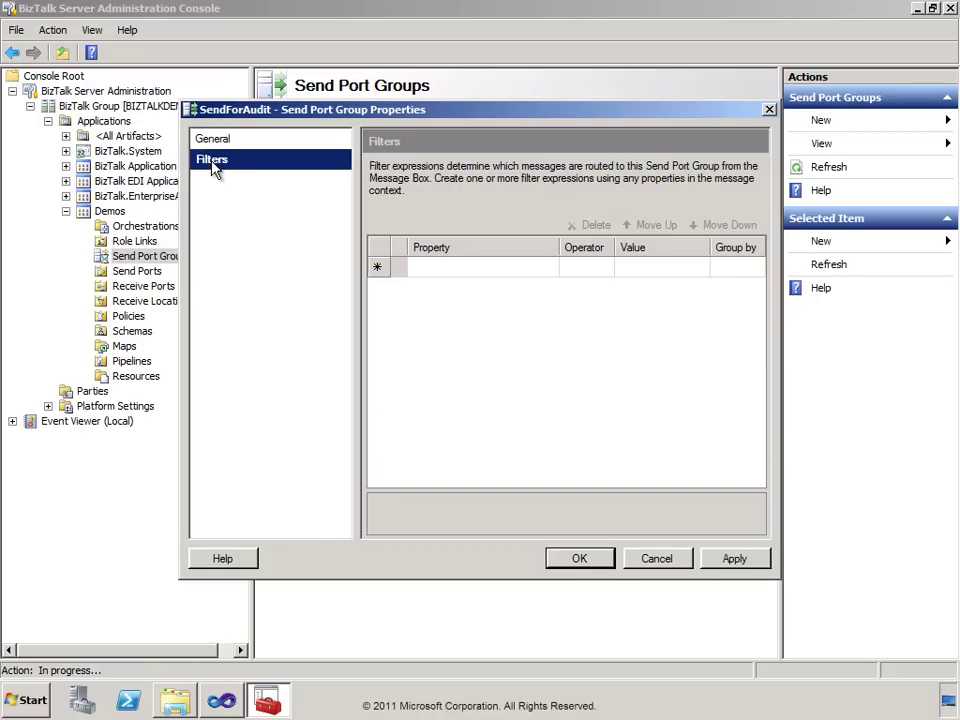
click(548, 268)
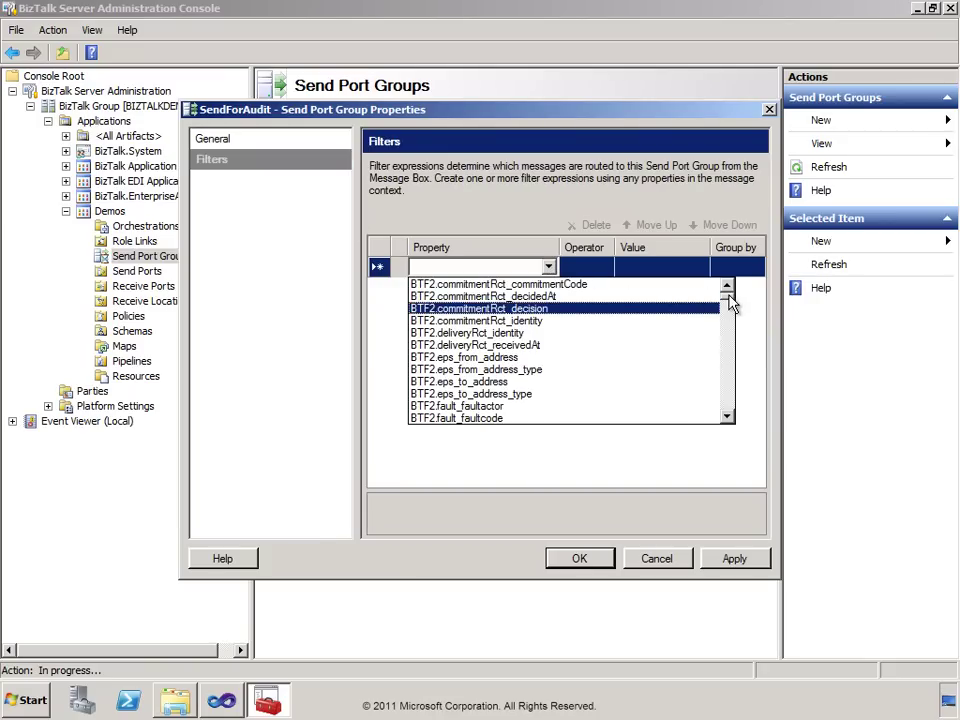
drag(731, 300, 731, 330)
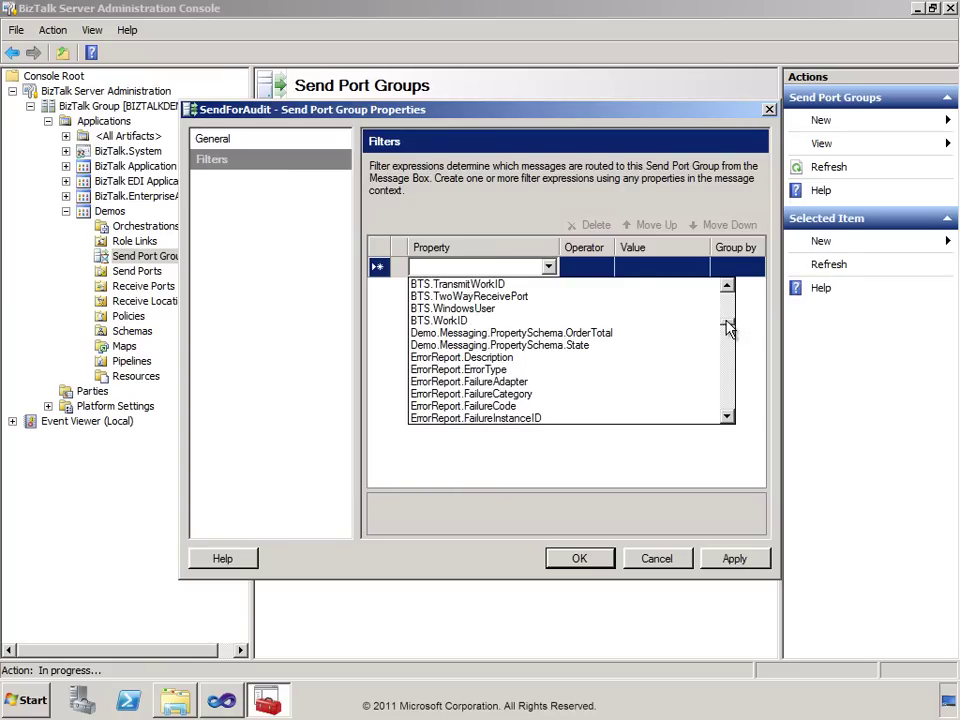
click(531, 345)
click(633, 268)
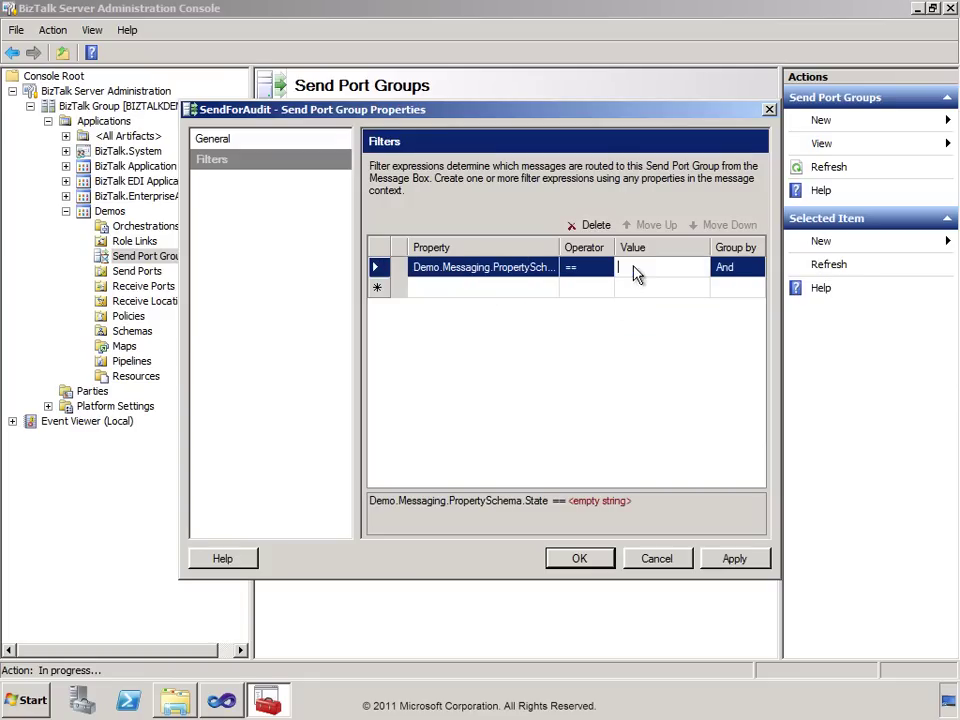
text(WA)
click(579, 562)
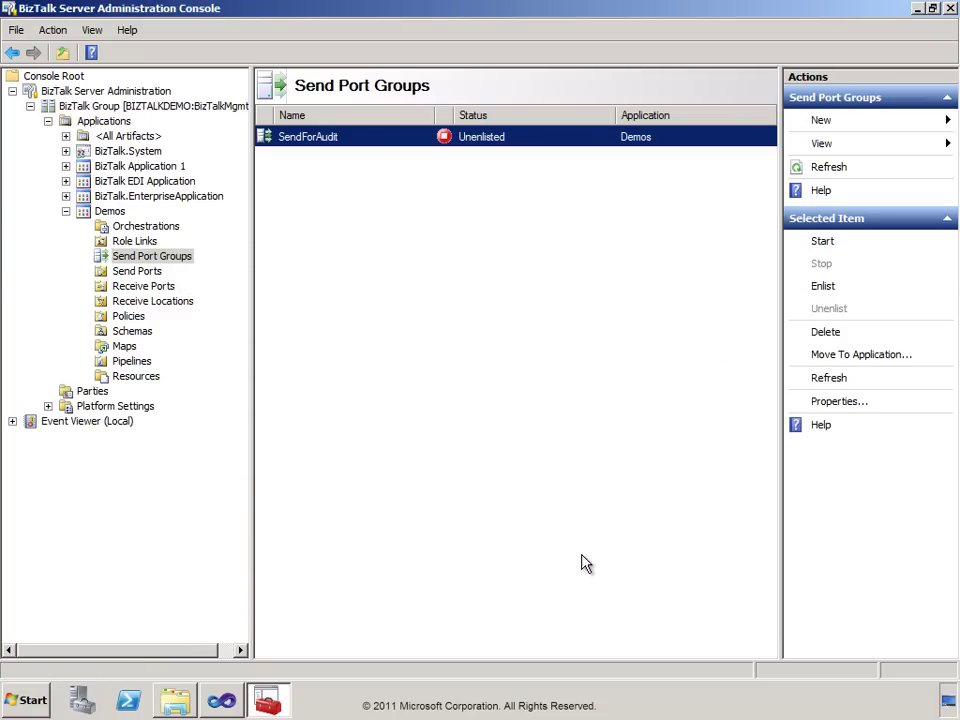
Start the in-process BizTalk host instance on BIZTALKDEMO from the platform settings.
click(48, 407)
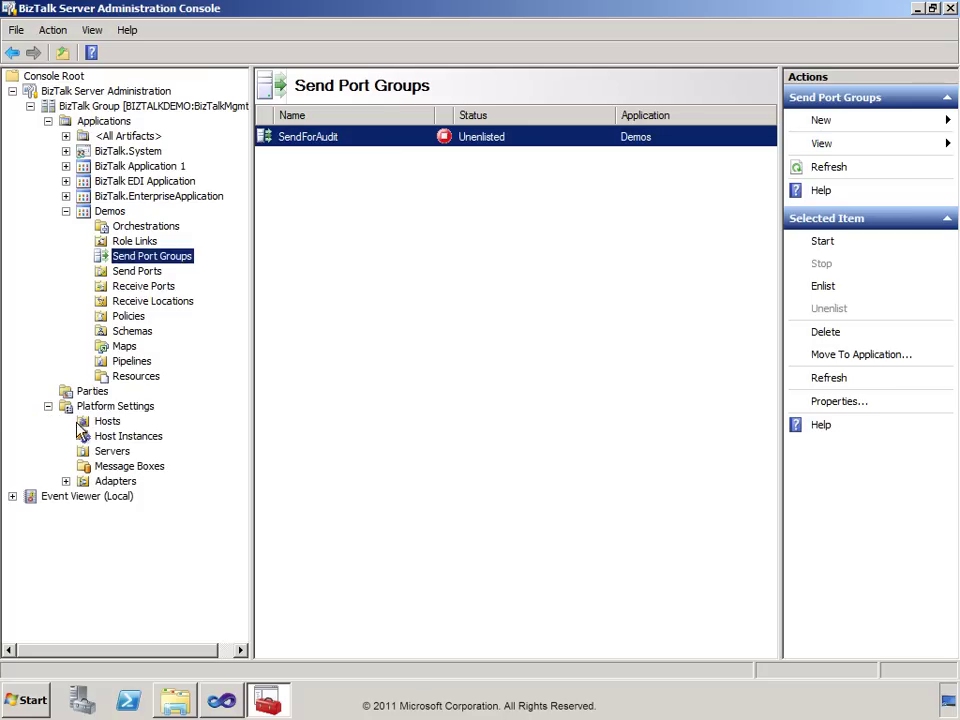
click(112, 437)
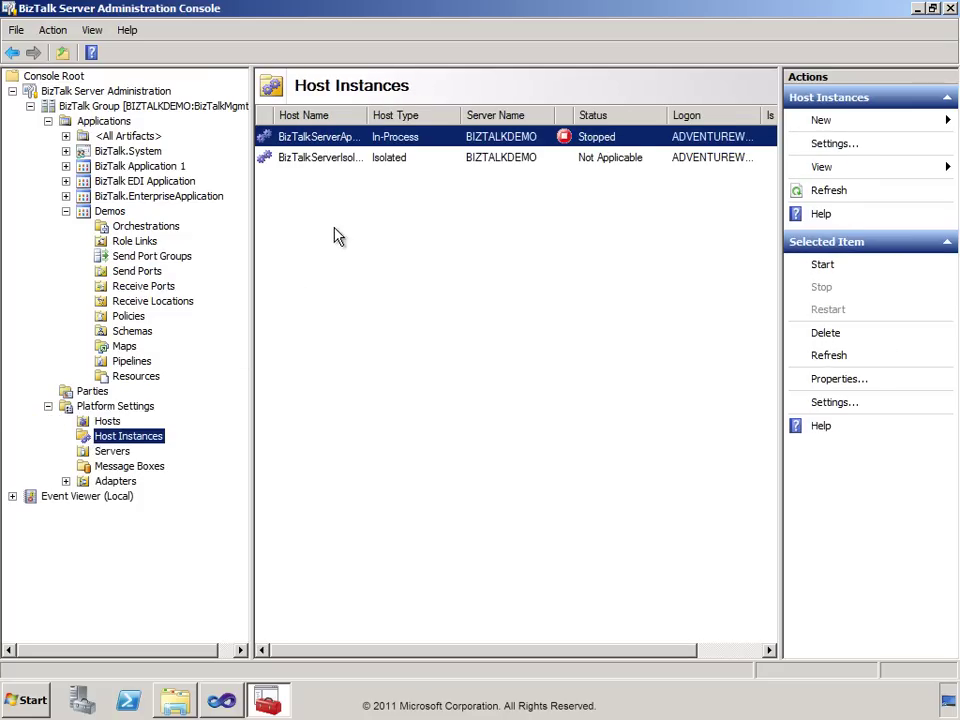
right_click(342, 142)
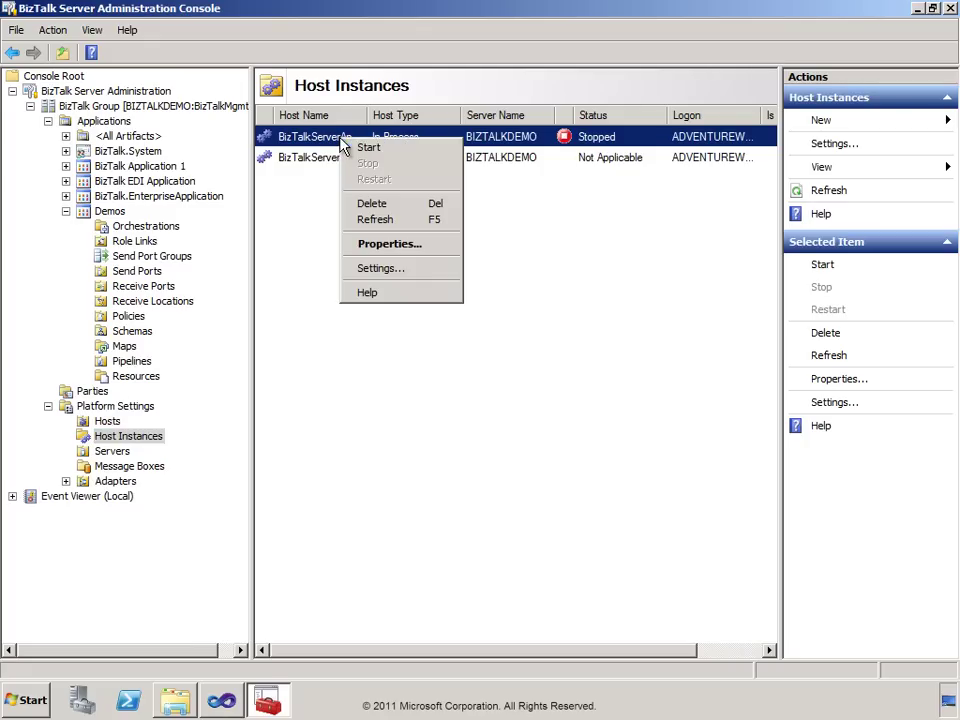
click(366, 148)
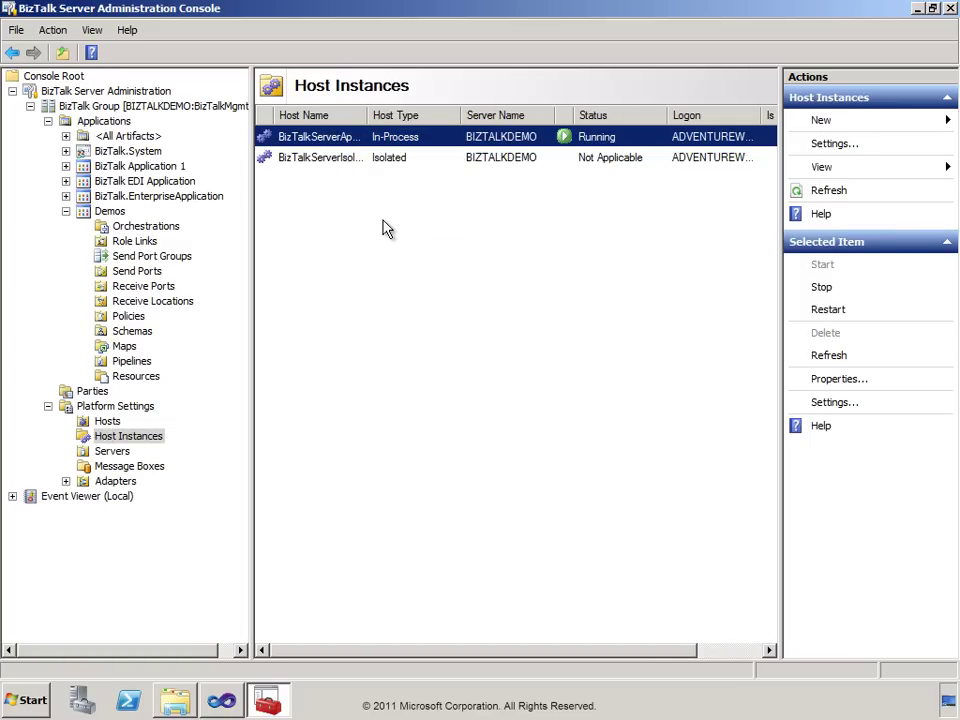
Start the Demos application with the default start options.
click(87, 214)
right_click(87, 214)
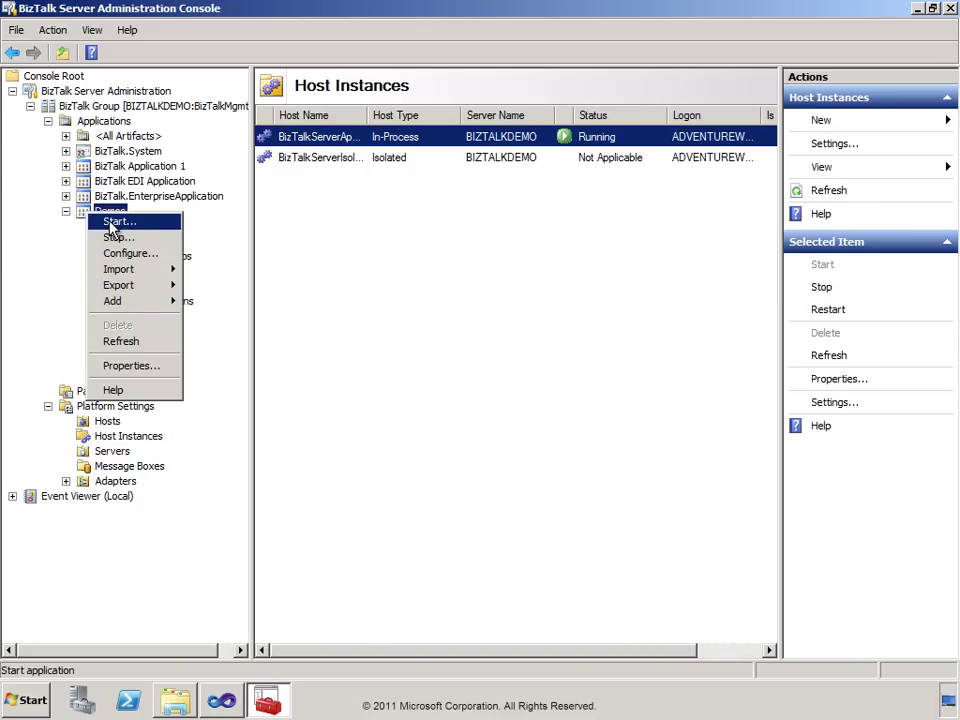
click(108, 221)
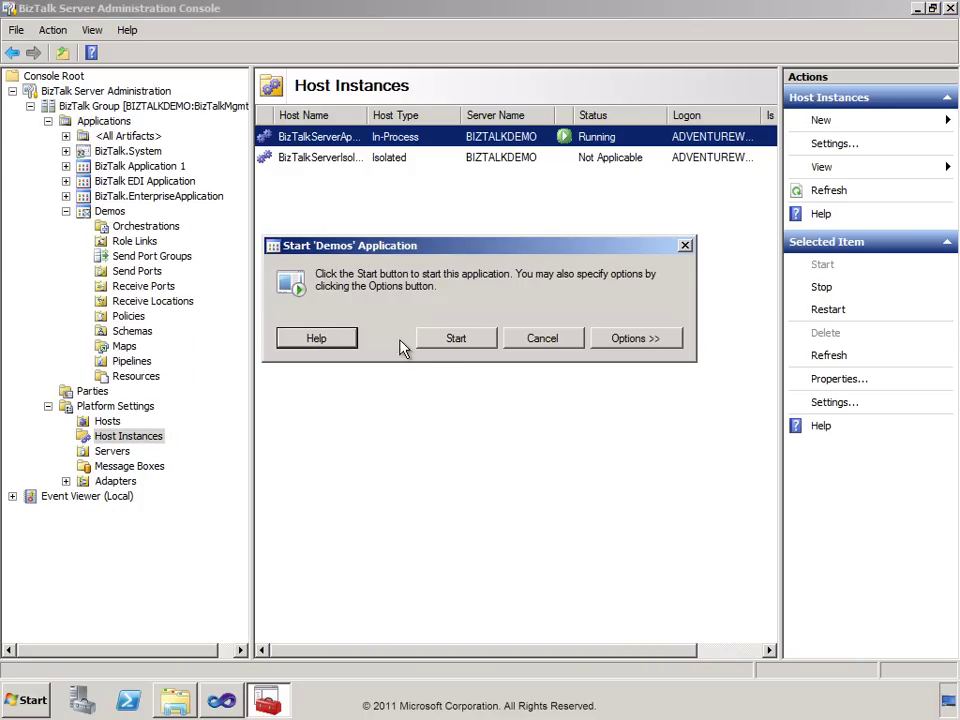
click(440, 340)
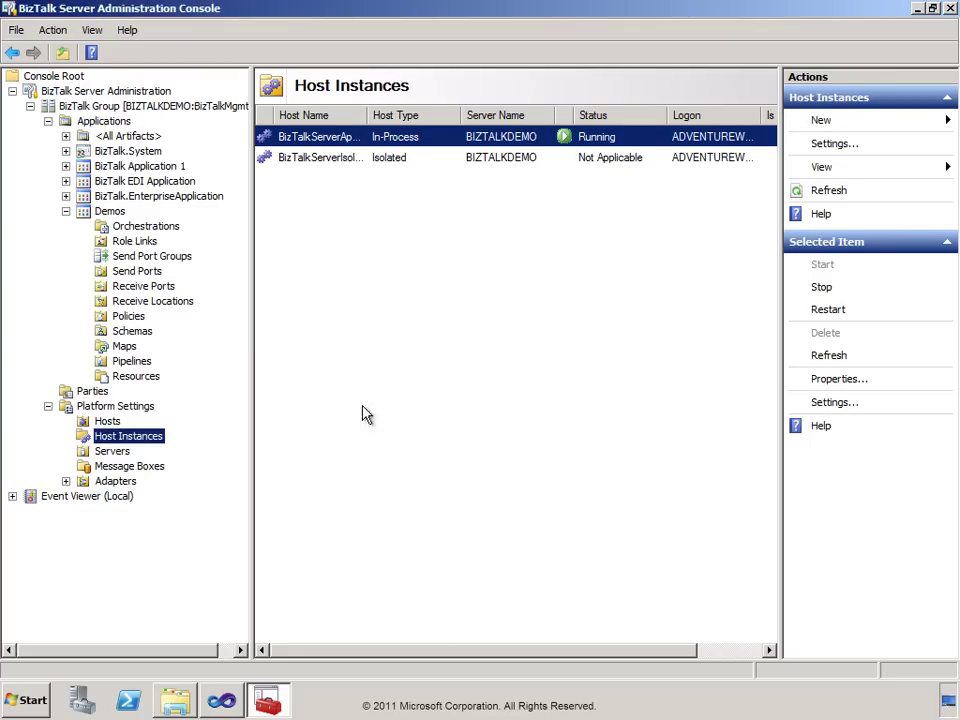
Switch to Windows Explorer and open the four purchase order XML files in DemoCode\Messages to examine their state and order total.
click(175, 700)
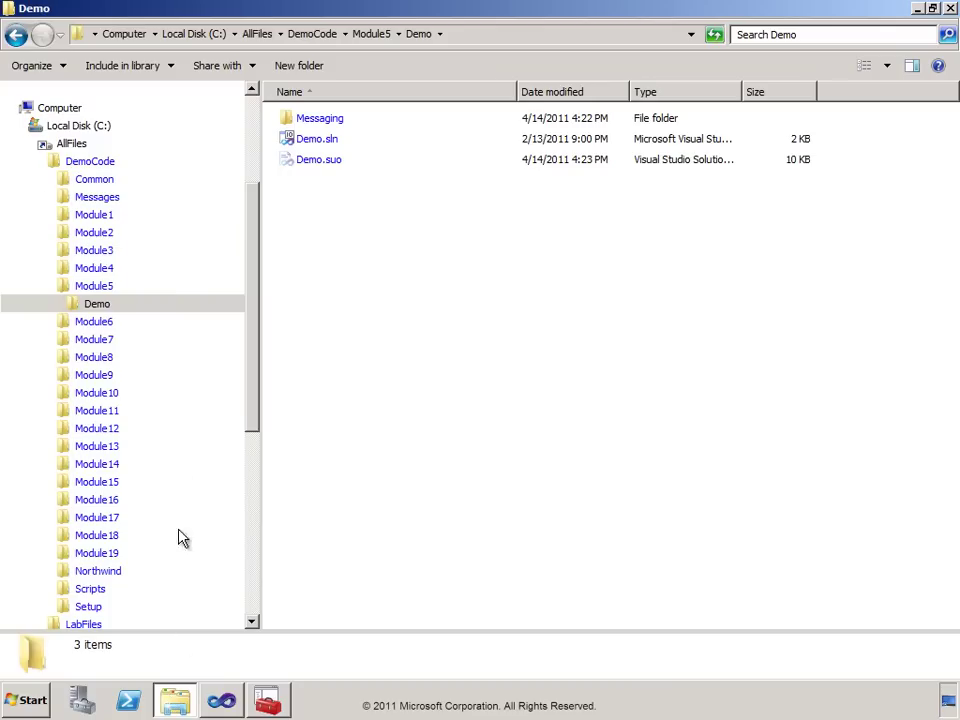
click(75, 199)
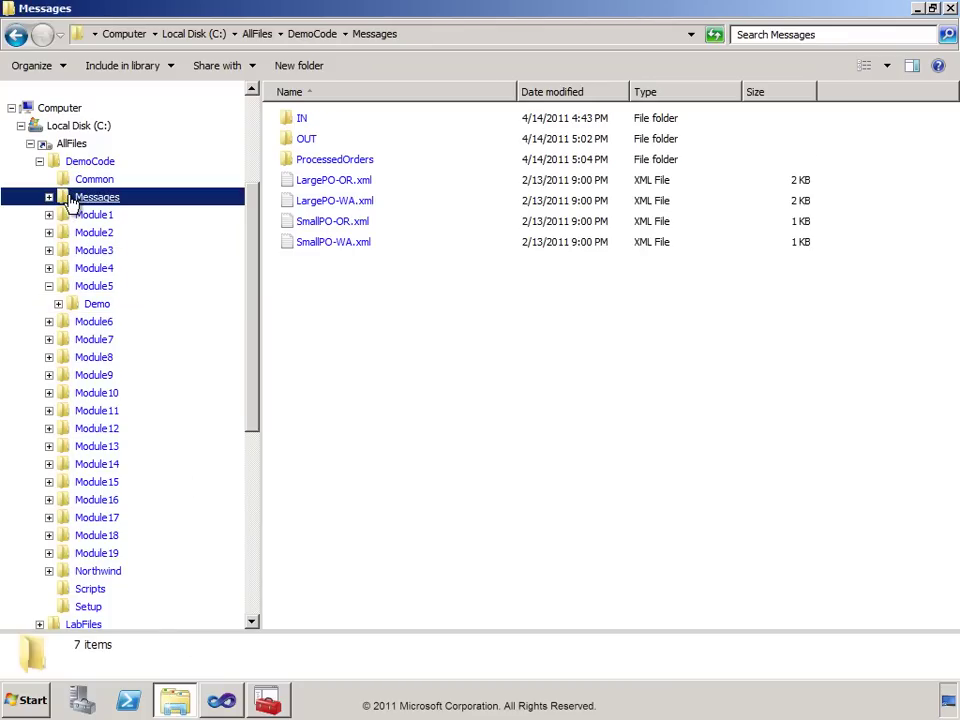
click(346, 295)
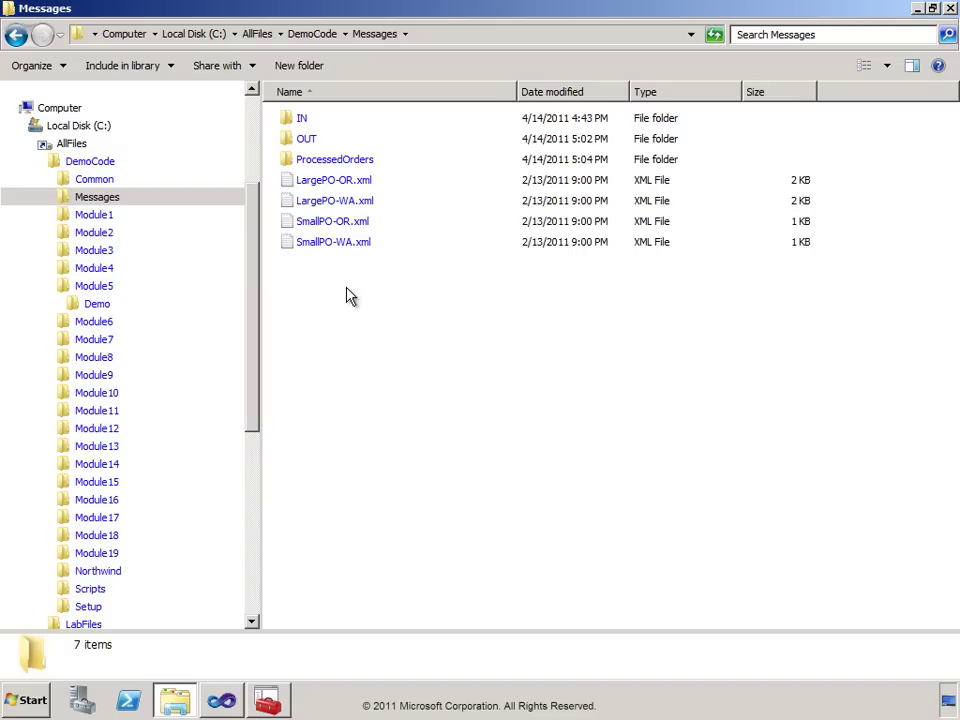
drag(346, 295, 314, 188)
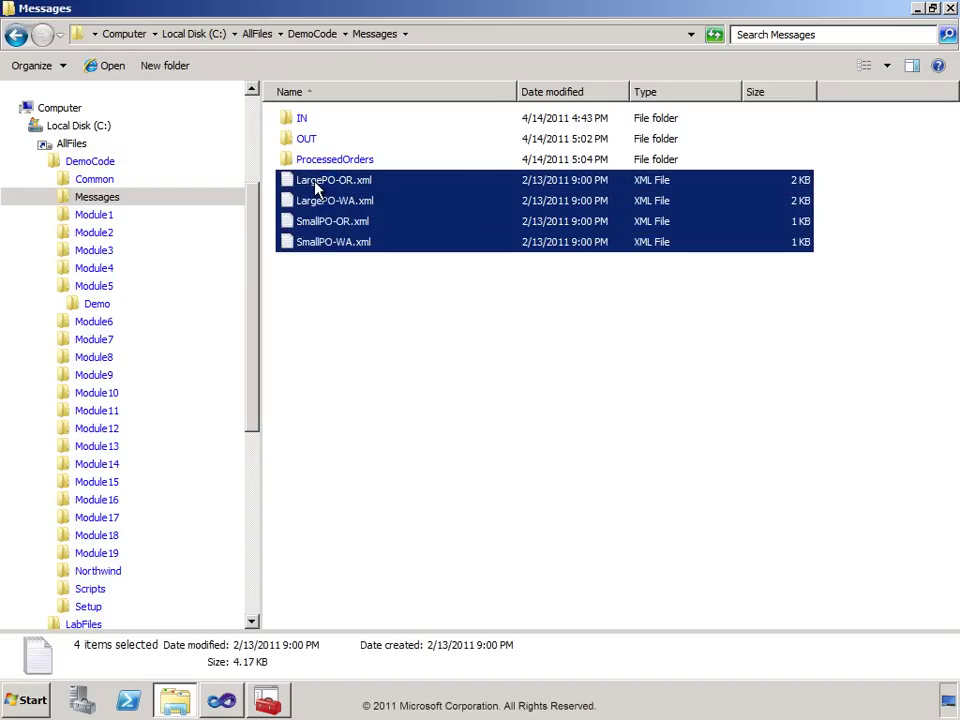
right_click(316, 188)
click(345, 196)
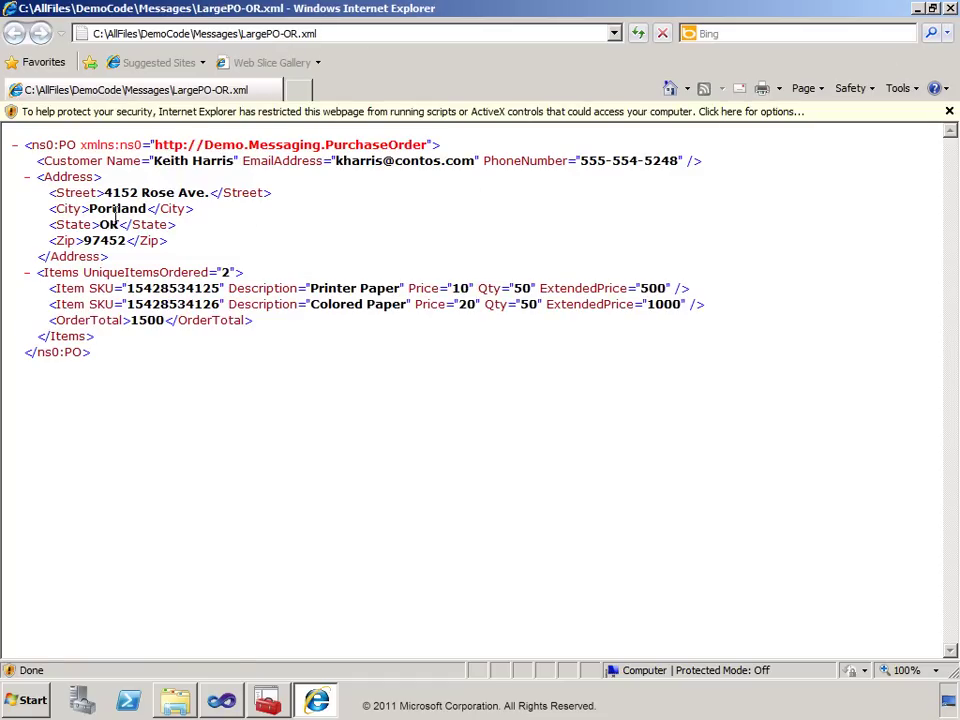
click(950, 9)
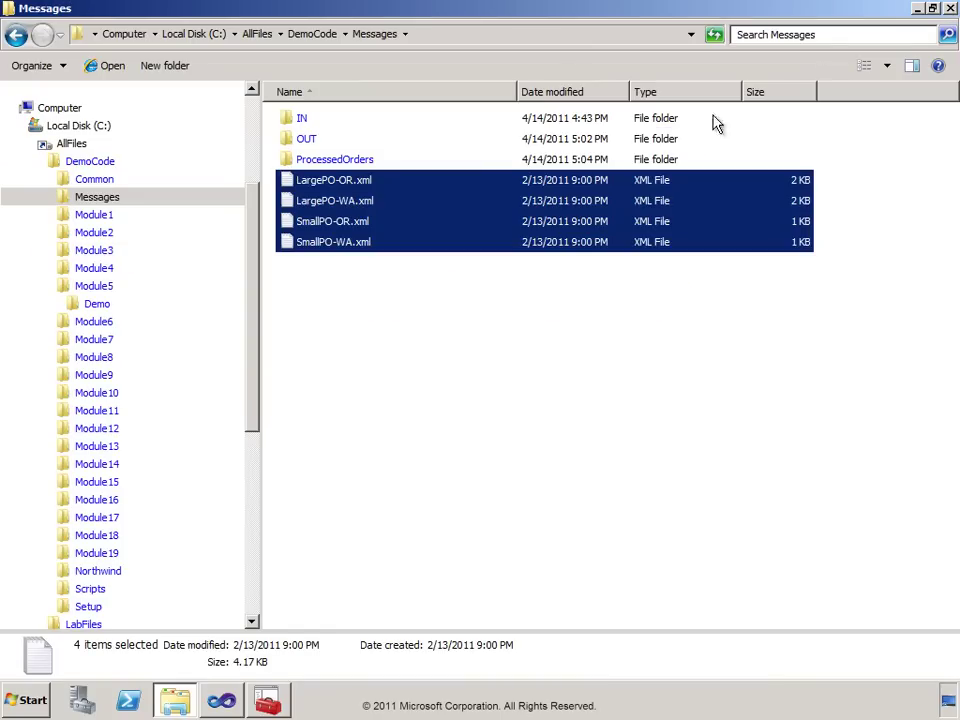
Copy the four LargePO and SmallPO XML files from the Messages folder into its IN subfolder.
right_click(290, 181)
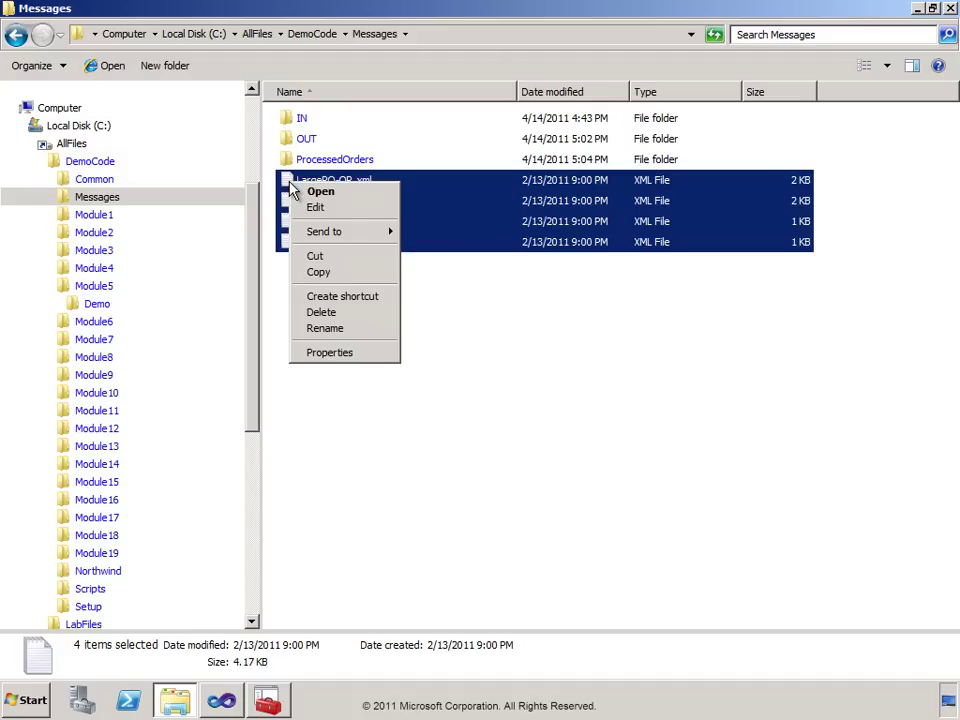
click(316, 273)
double_click(302, 120)
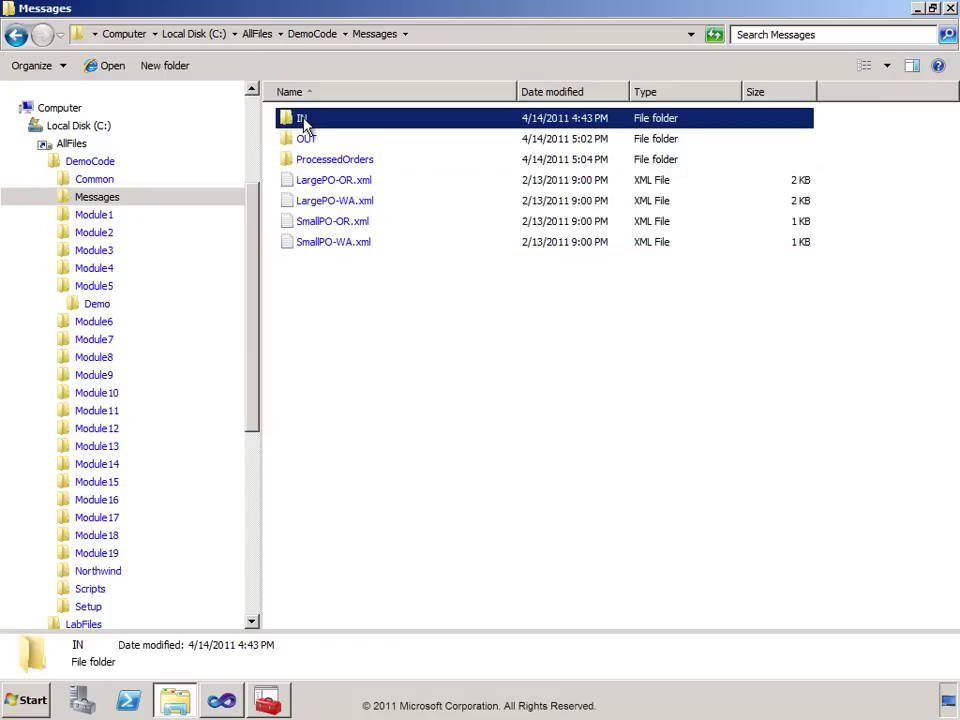
right_click(307, 168)
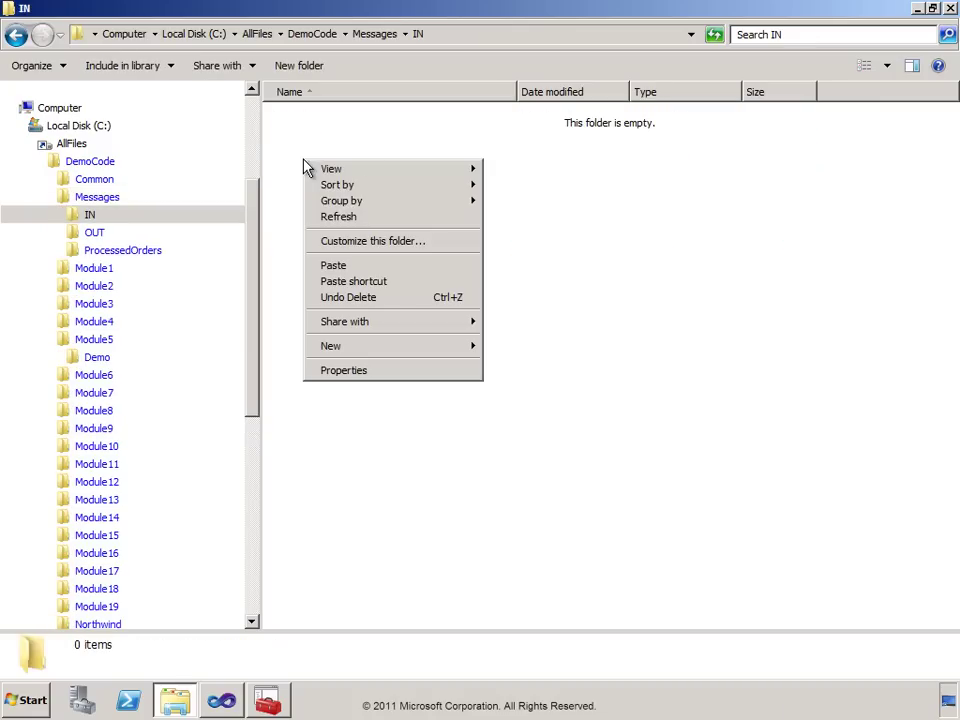
click(358, 268)
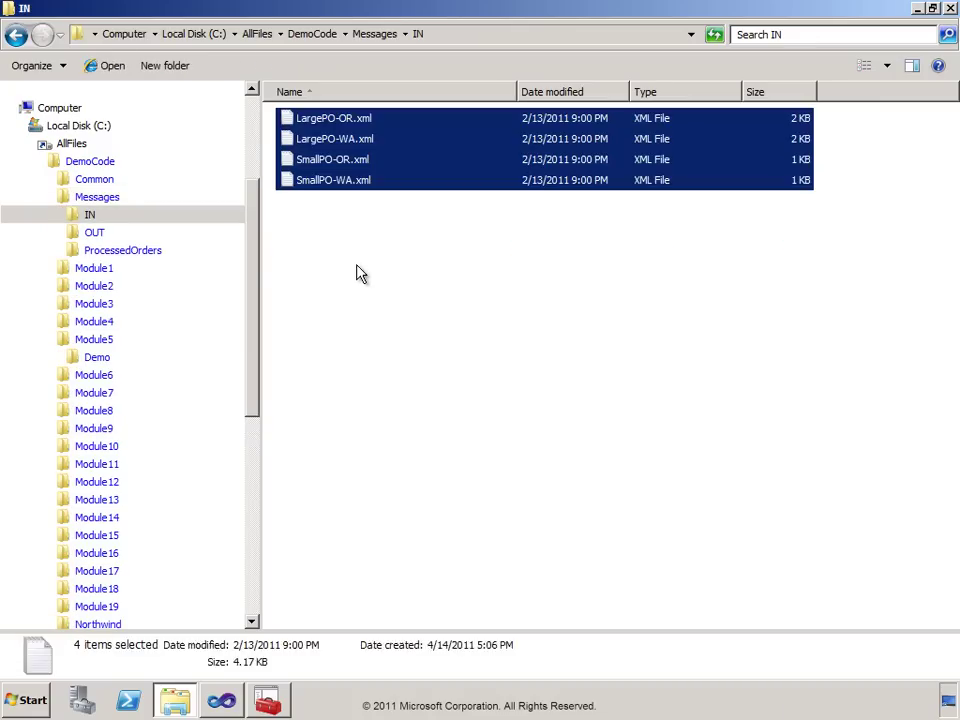
Check the ProcessedOrders and OUT folders for routed orders, and open the four OUT files to examine each order's state.
click(75, 251)
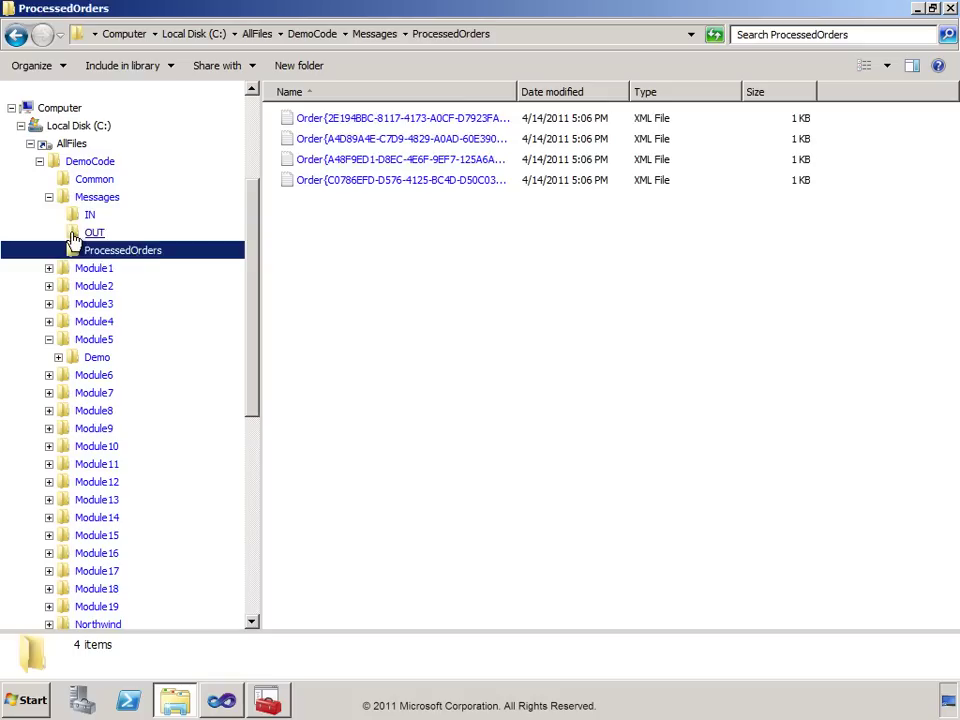
click(73, 236)
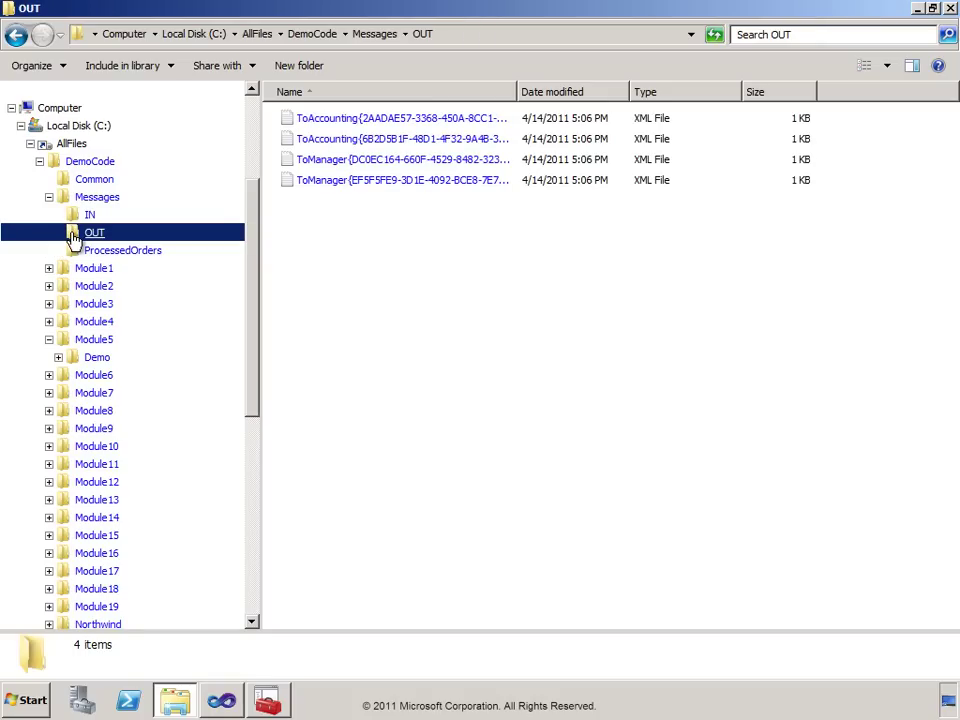
drag(358, 214, 340, 122)
right_click(340, 122)
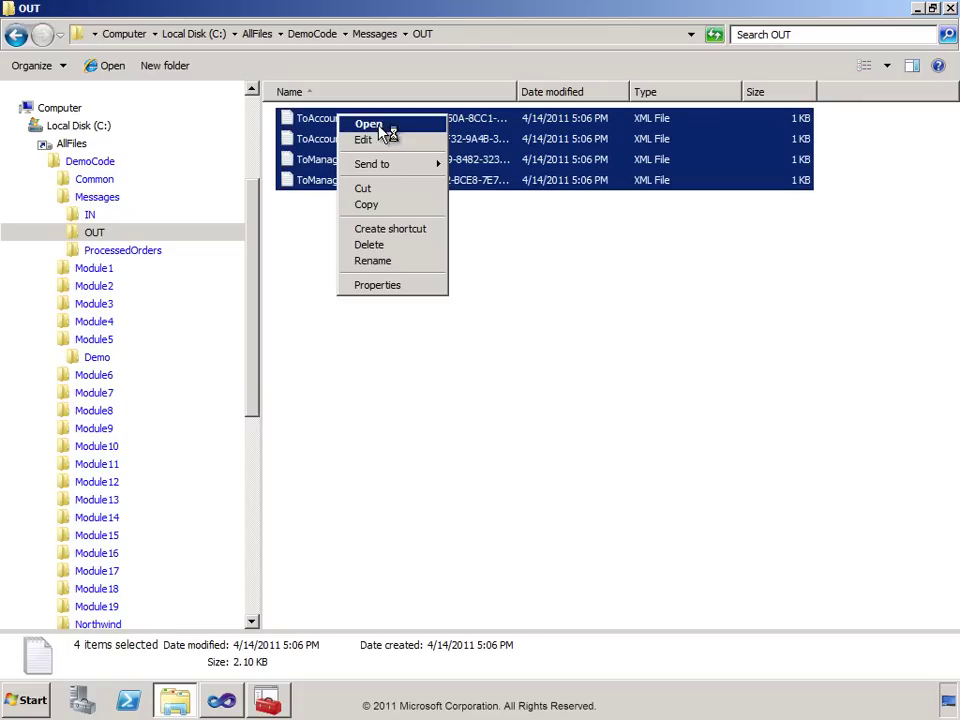
click(372, 127)
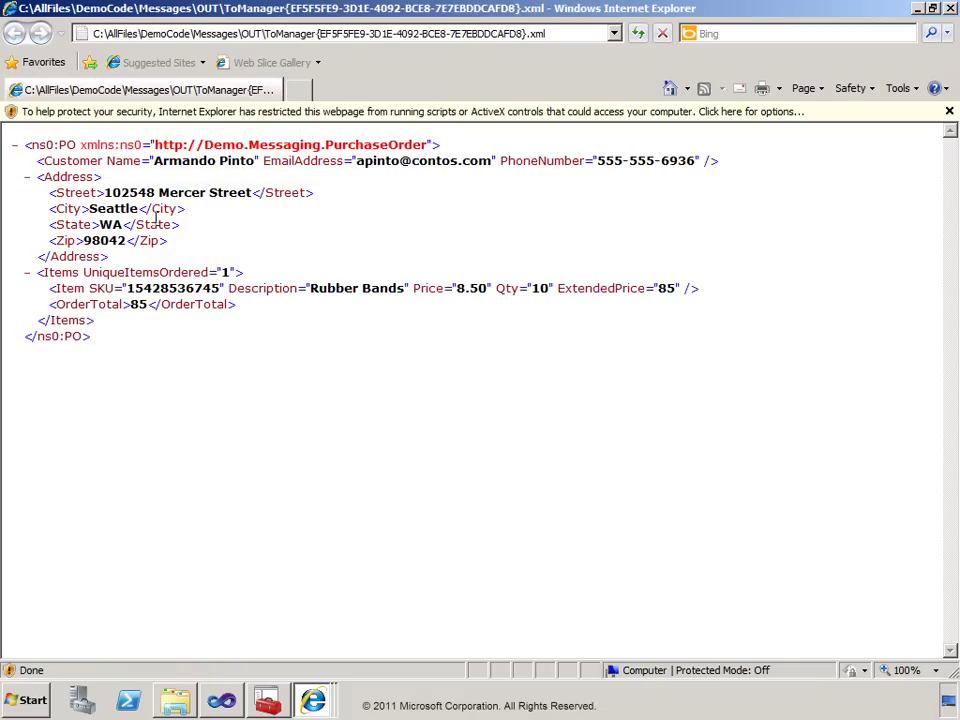
click(950, 8)
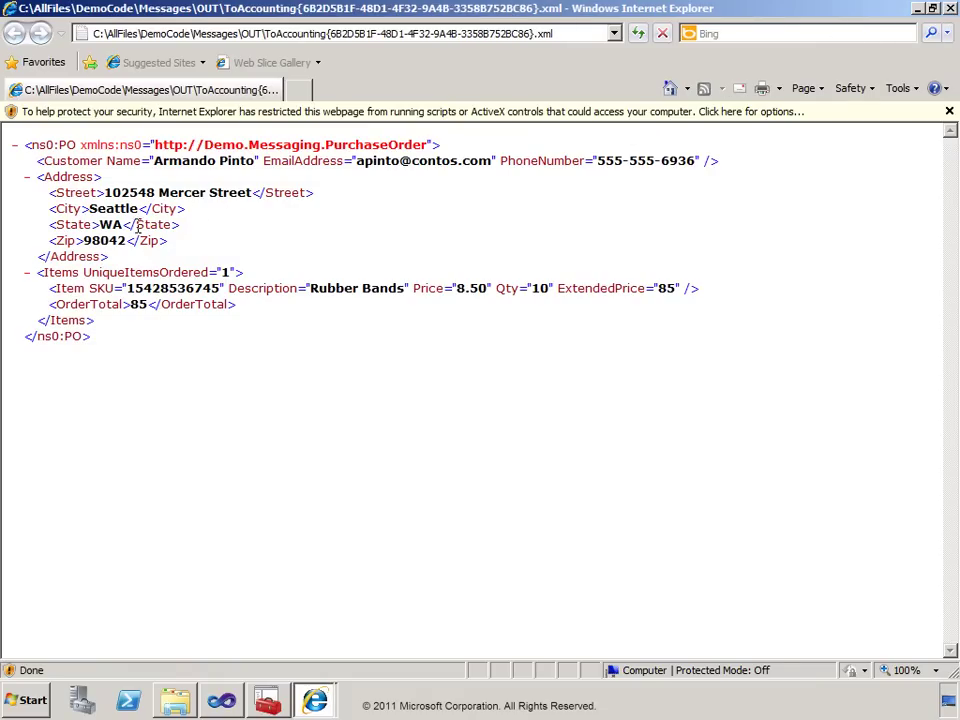
click(949, 9)
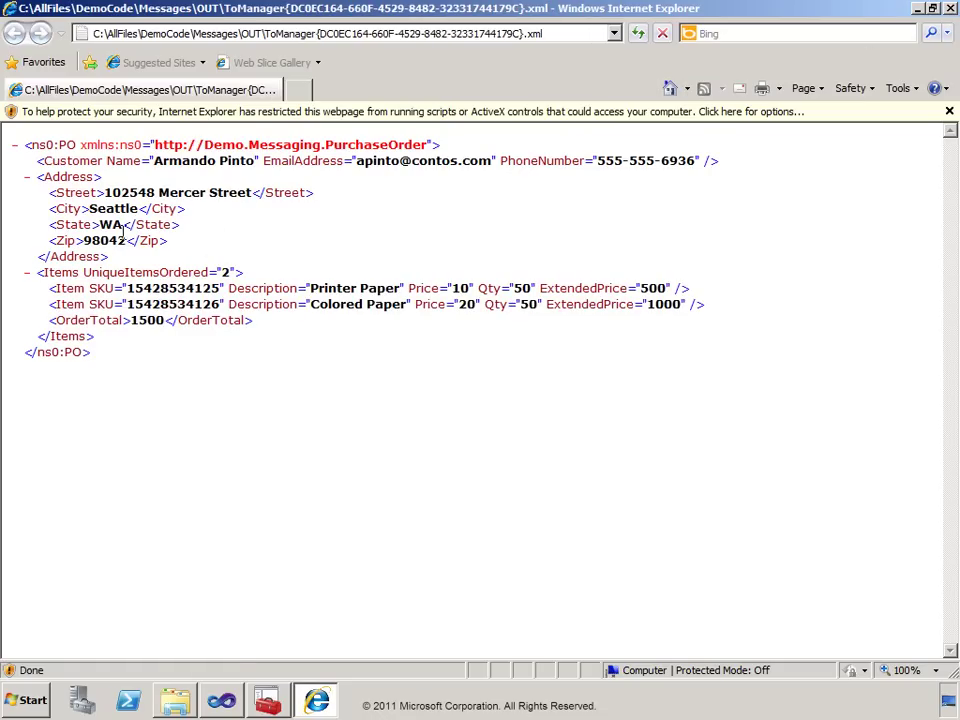
click(949, 9)
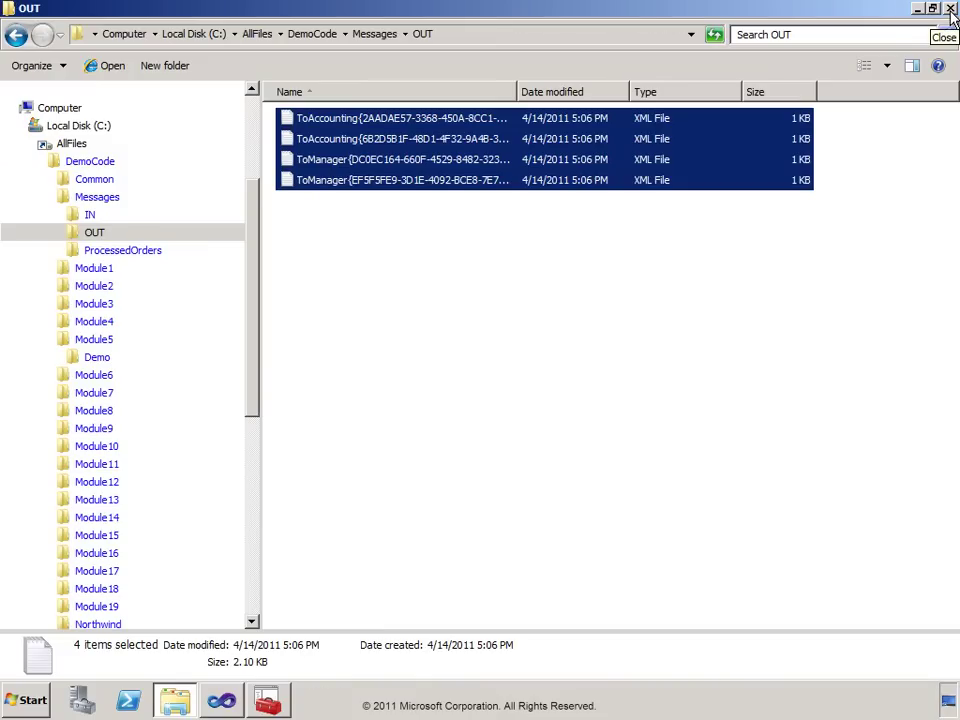
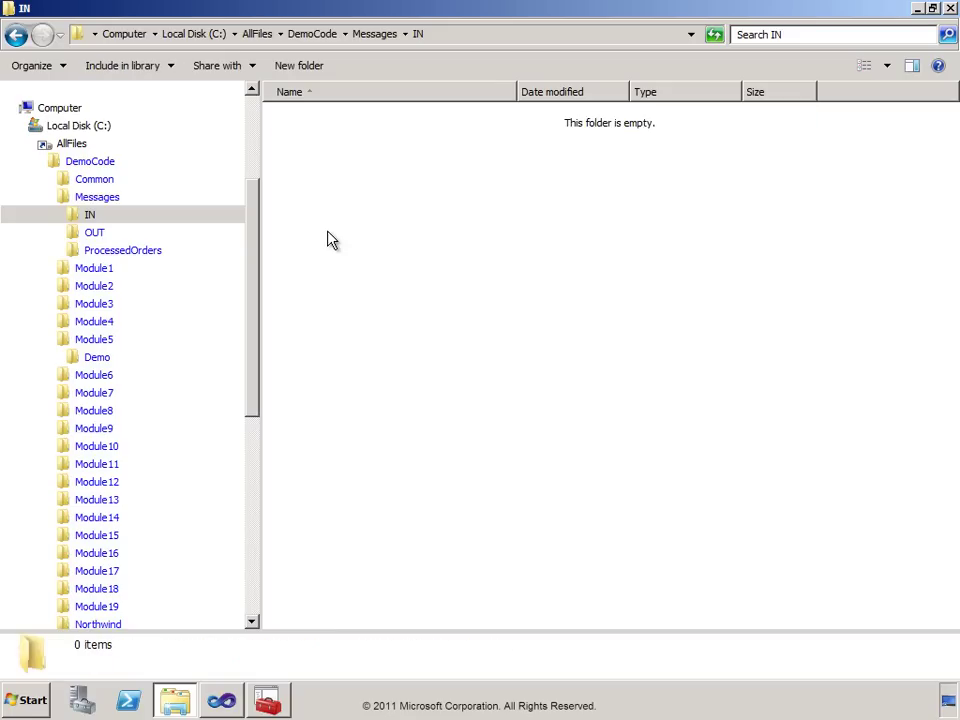
Switch to the BizTalk Server Administration Console, query the BizTalk group for Tracked Service Instances, and widen the Service Name column to fit.
click(267, 700)
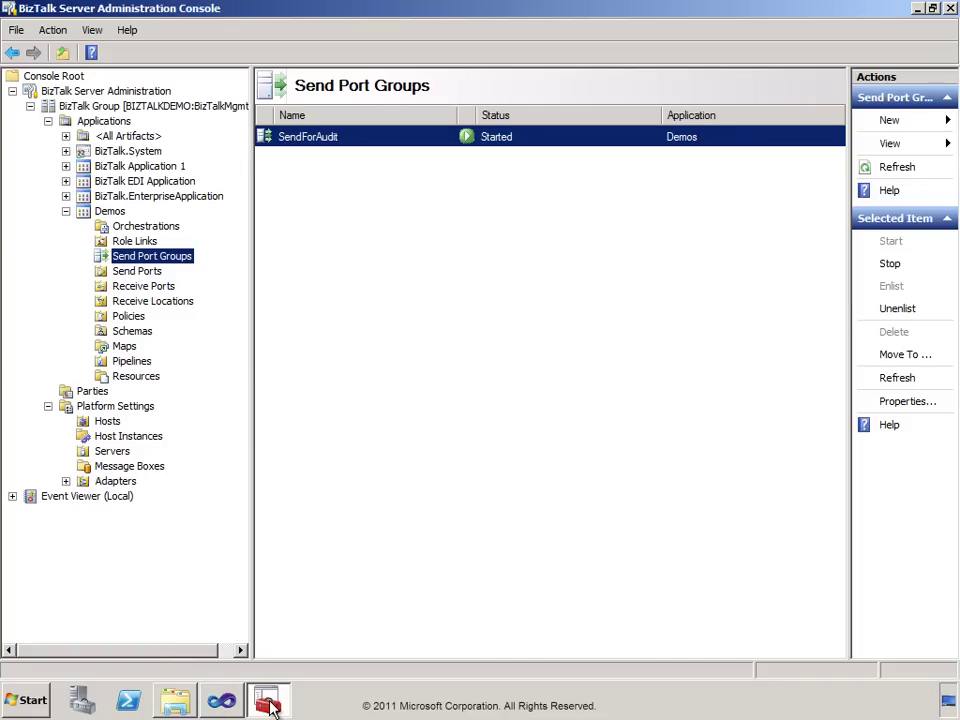
click(52, 108)
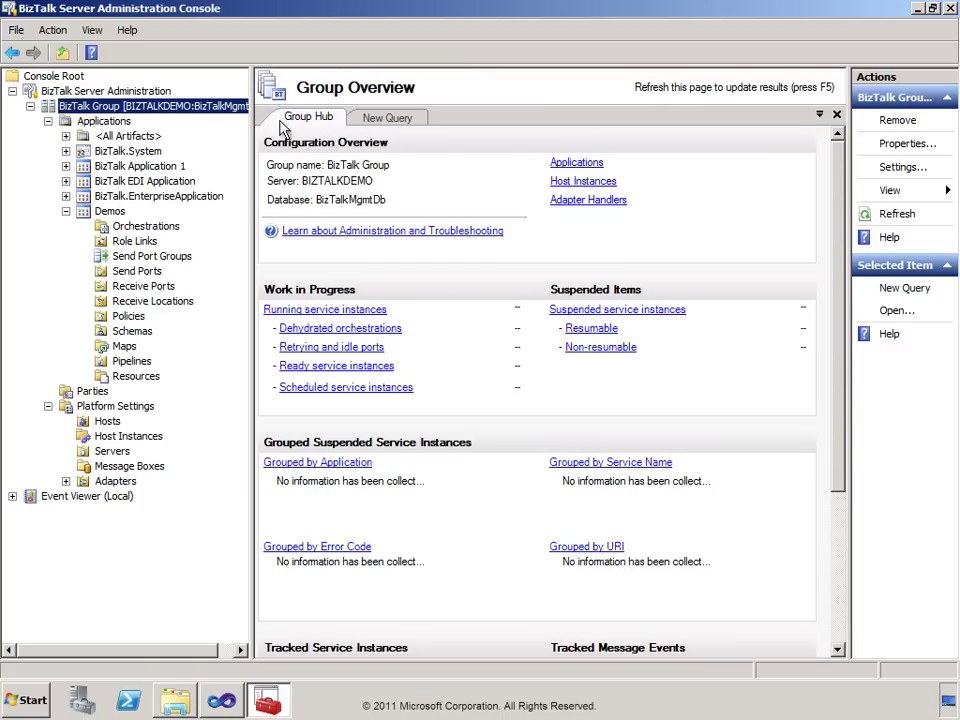
click(370, 118)
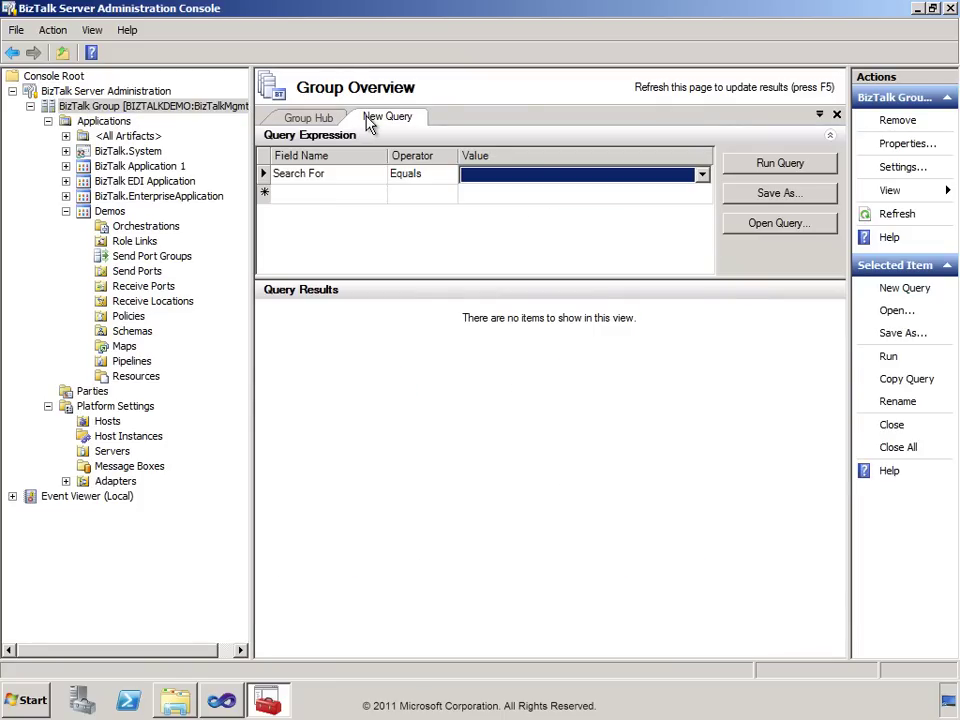
click(702, 175)
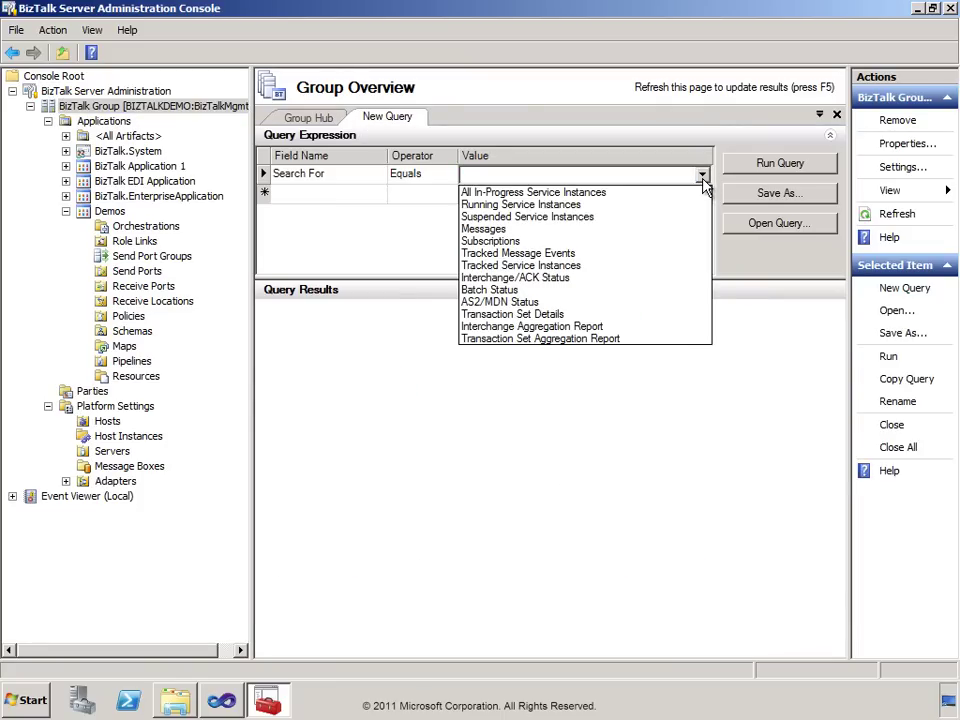
click(478, 265)
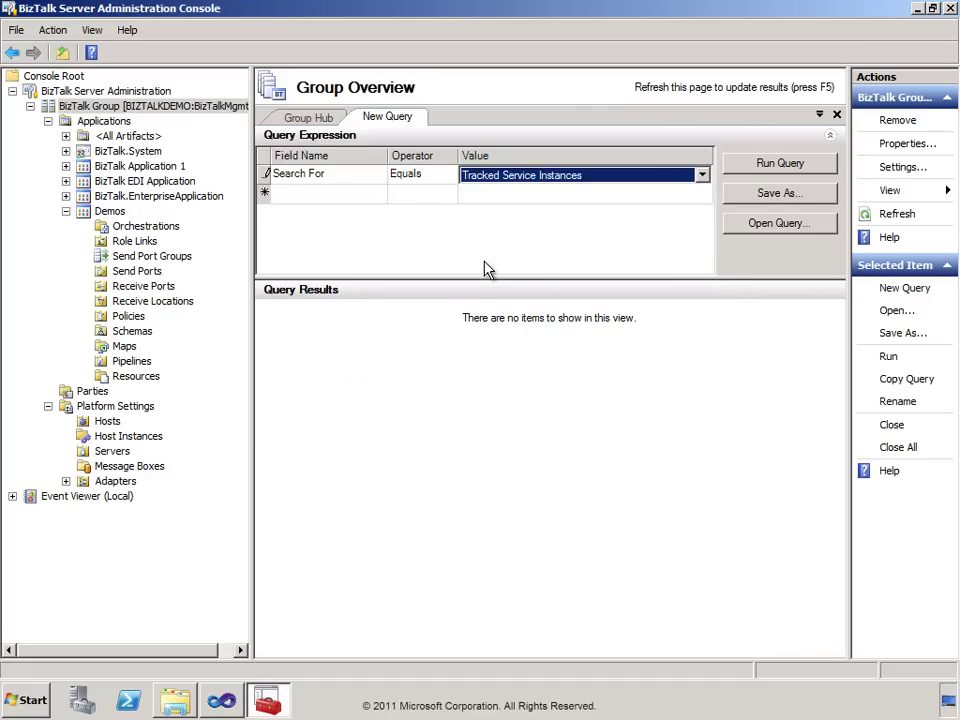
click(757, 167)
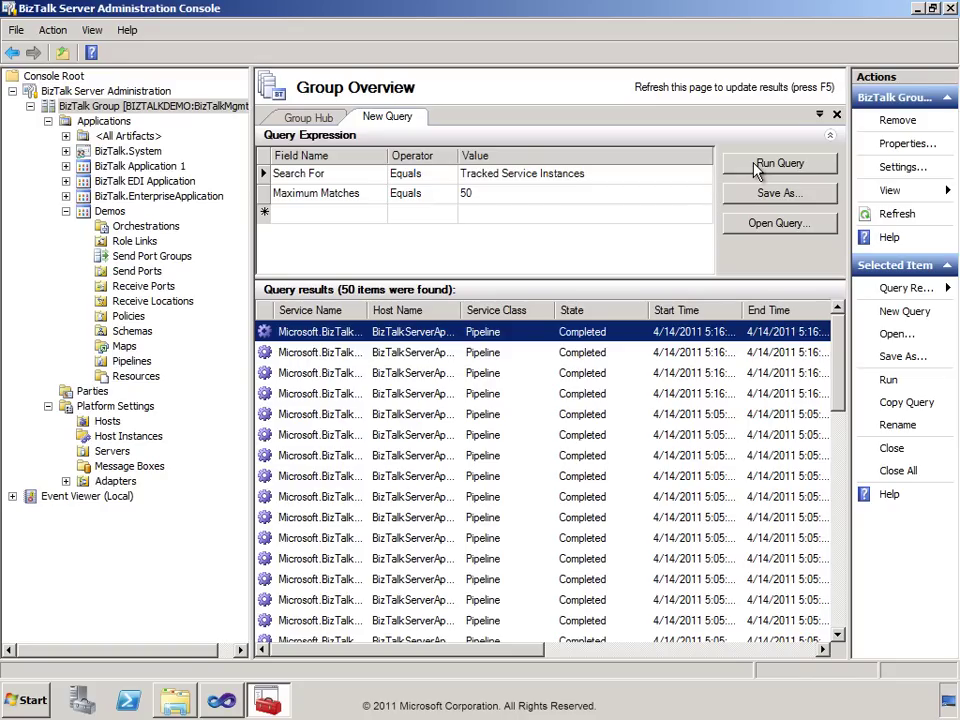
double_click(366, 310)
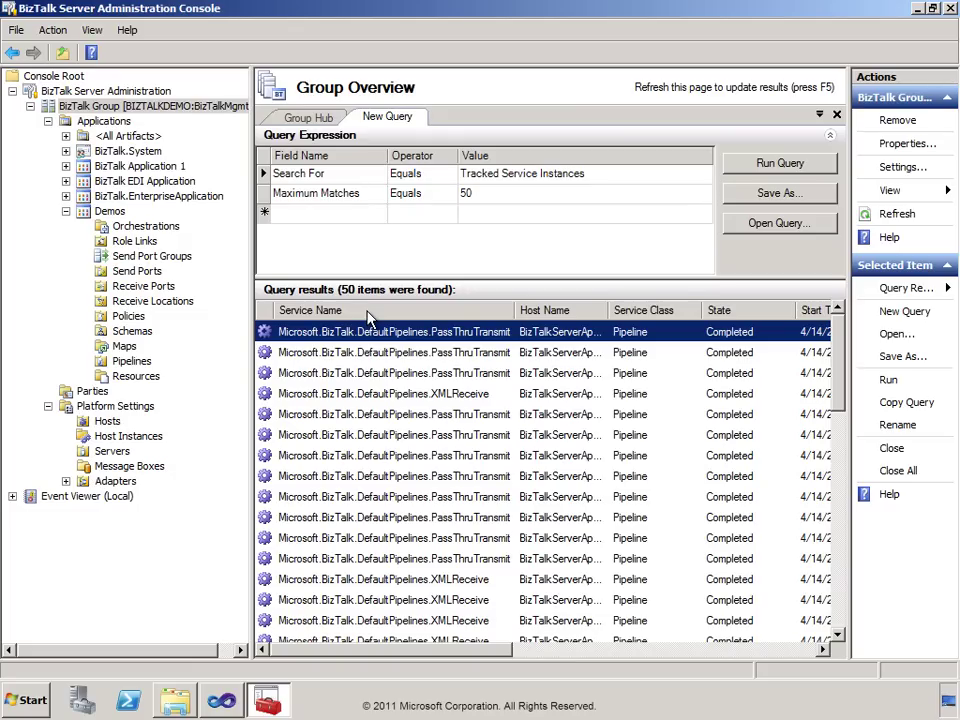
Open the message flow of the most recent XMLReceive instance and examine its type, start and end times, host, pipeline and receive port.
right_click(358, 397)
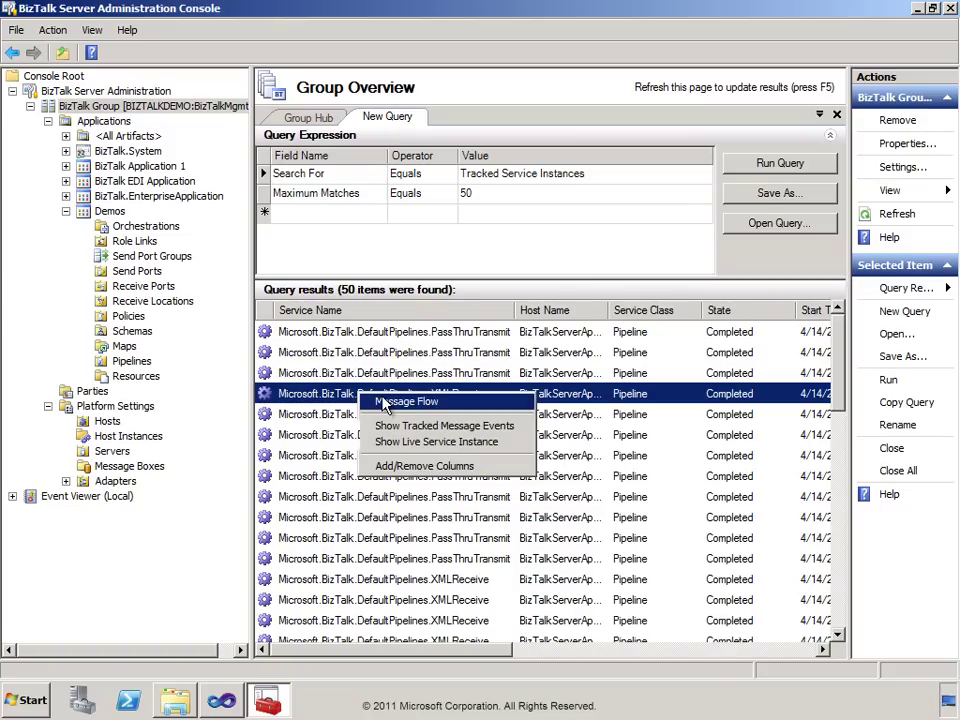
click(383, 404)
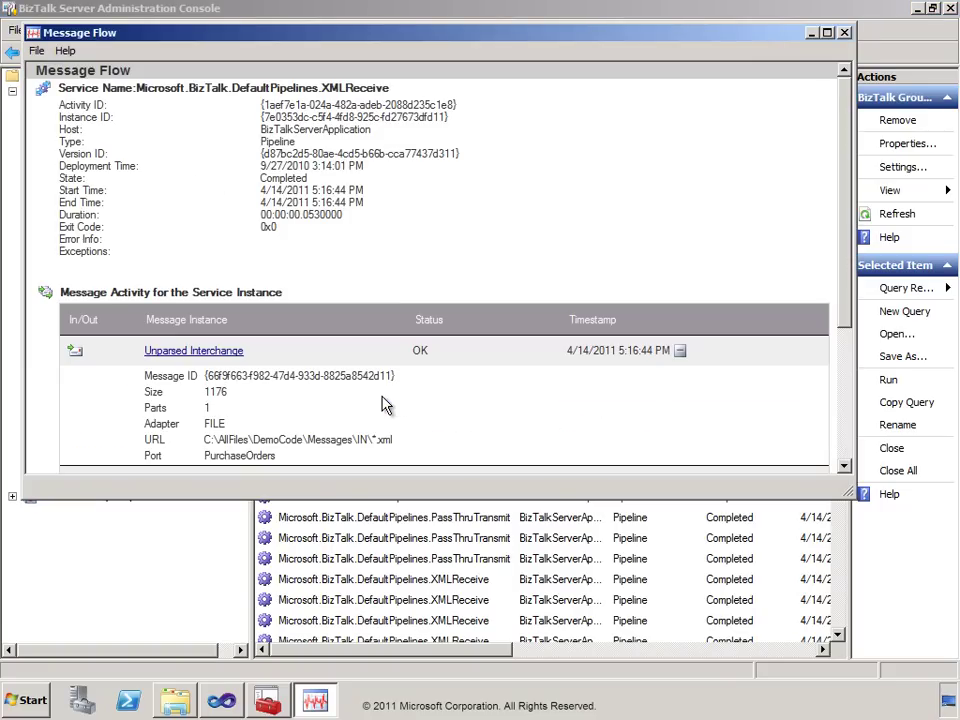
double_click(465, 33)
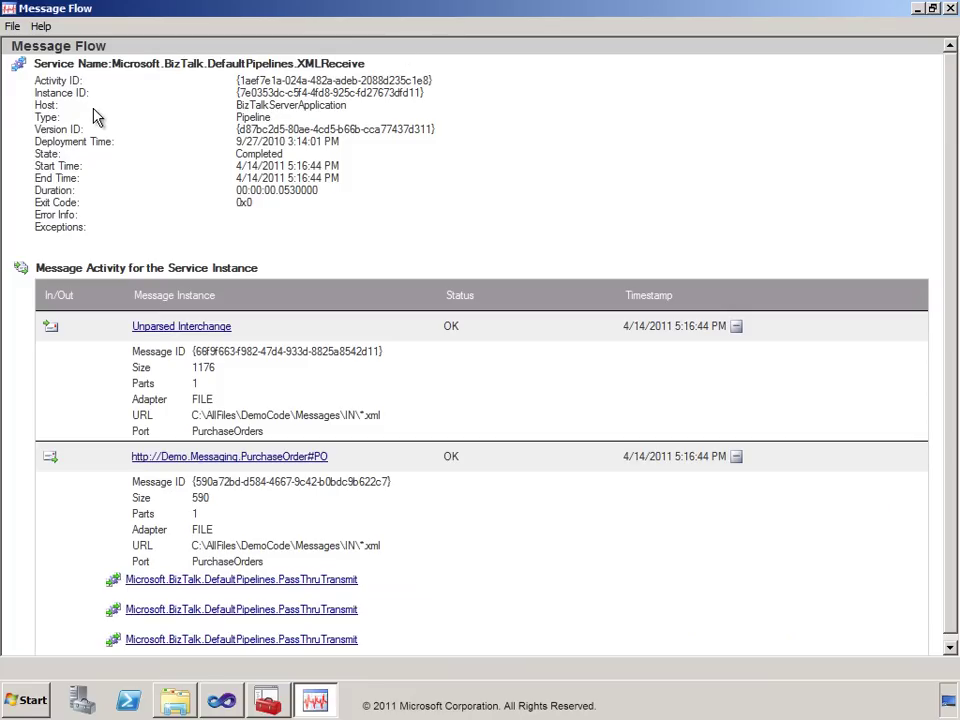
drag(34, 117, 280, 127)
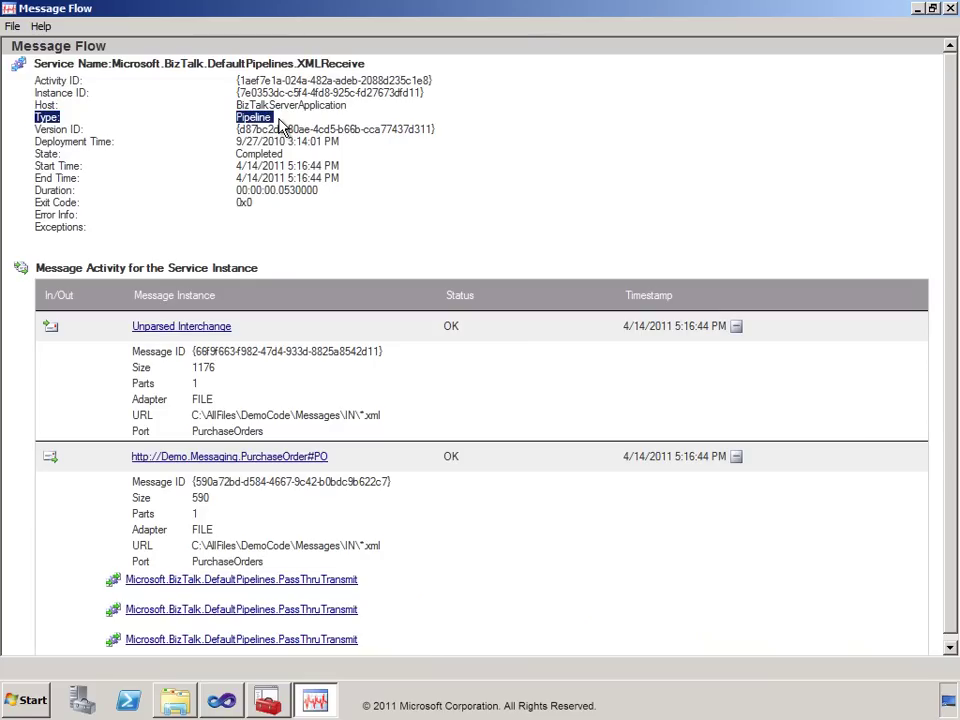
drag(33, 163, 358, 191)
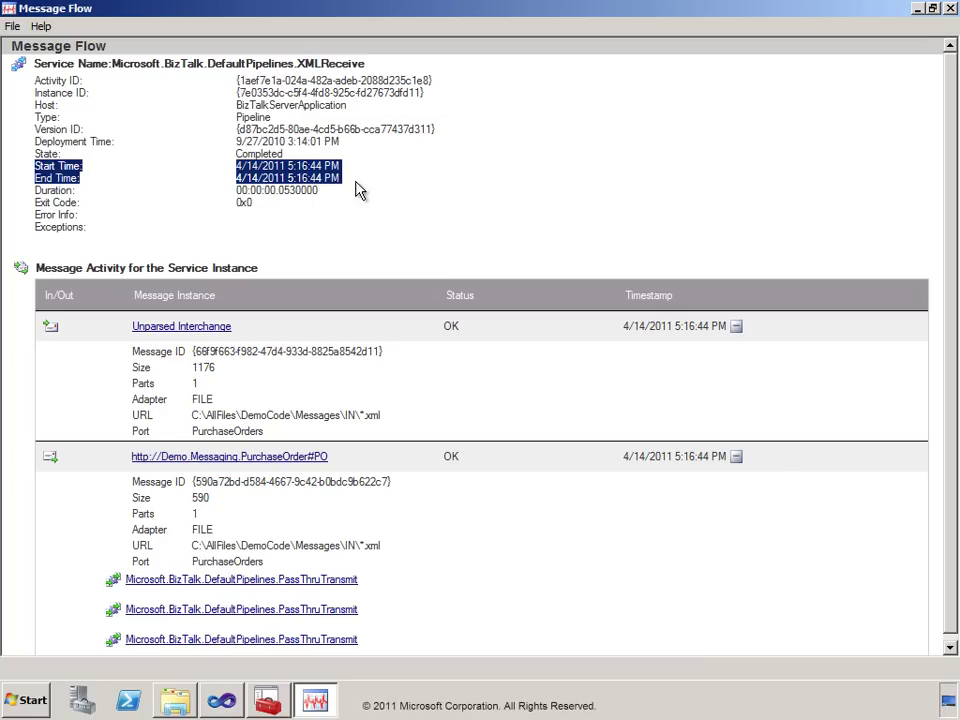
drag(33, 104, 364, 106)
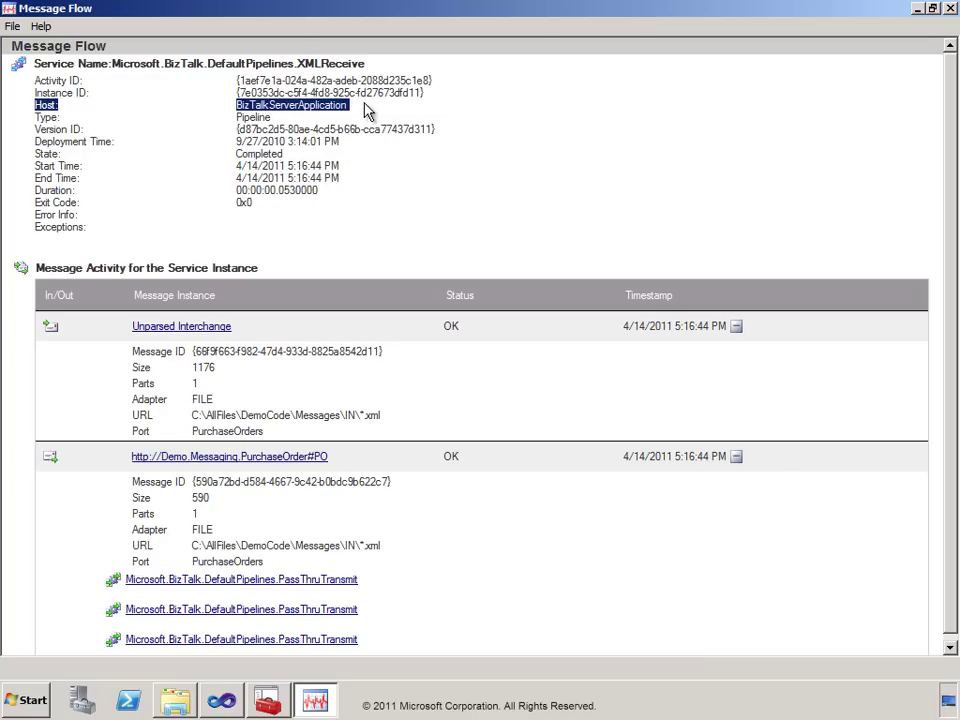
double_click(341, 65)
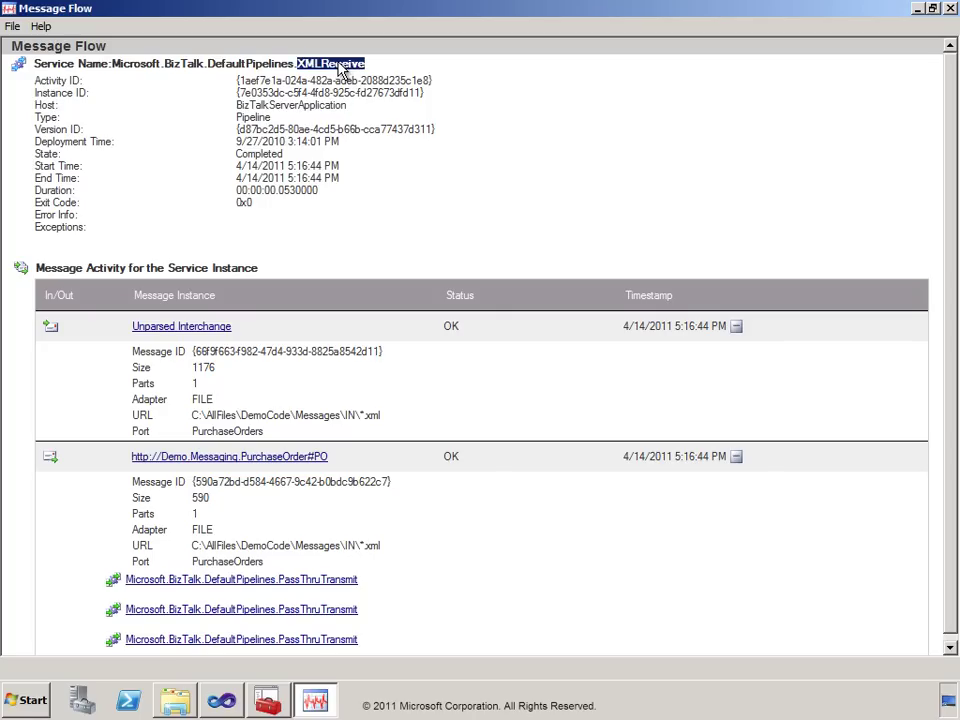
click(228, 435)
double_click(228, 433)
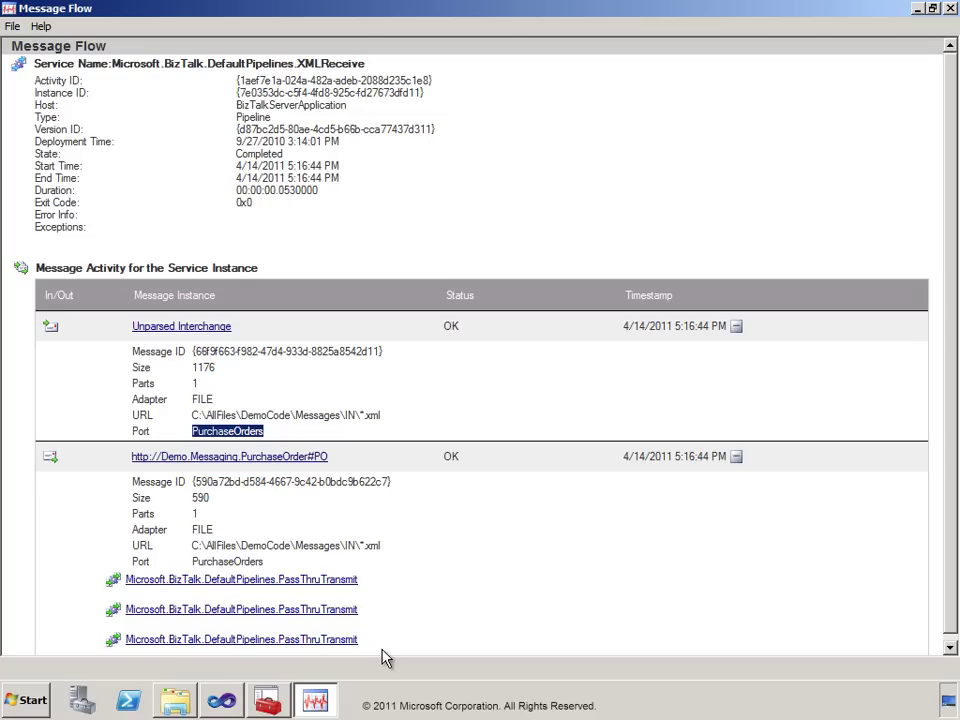
Trace each of the three PassThruTransmit instances linked from the XMLReceive message flow and examine which send port each used.
click(258, 580)
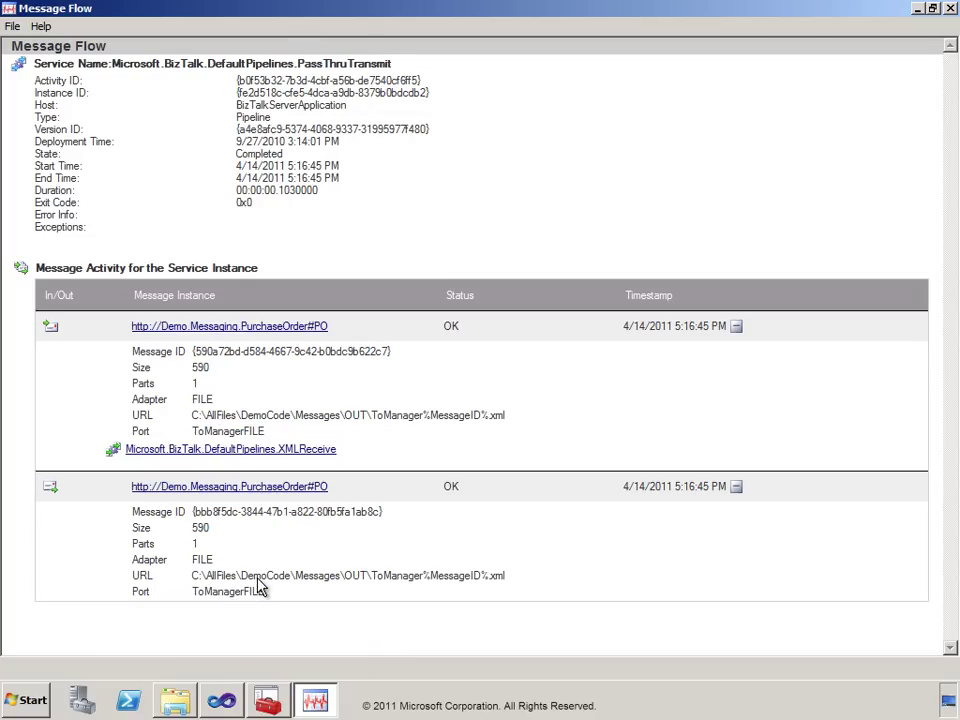
double_click(254, 434)
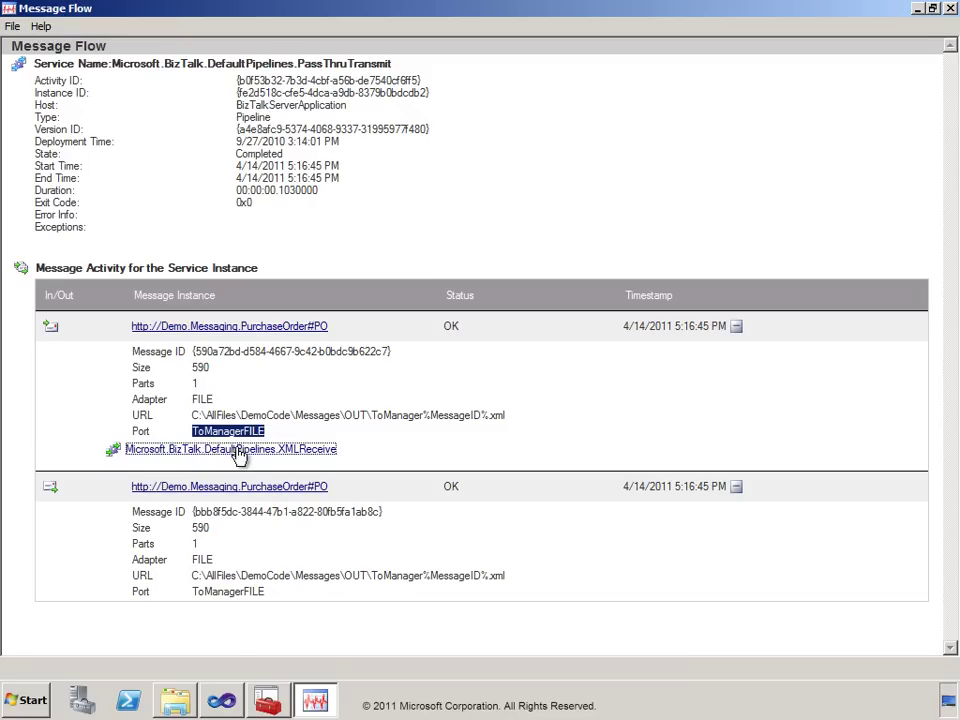
click(248, 449)
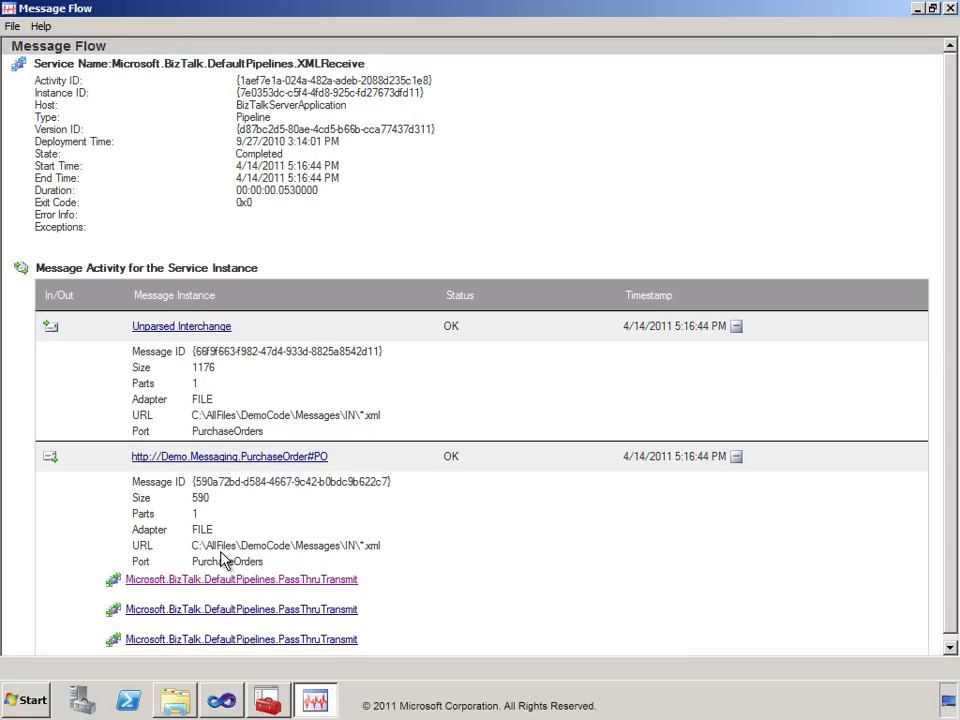
click(222, 610)
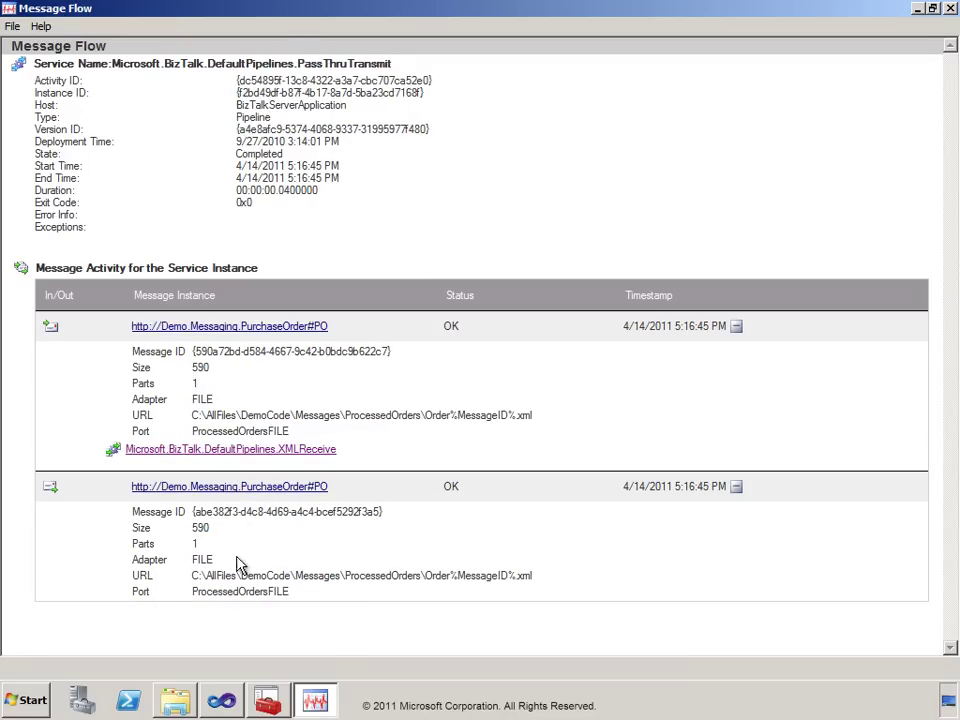
double_click(257, 431)
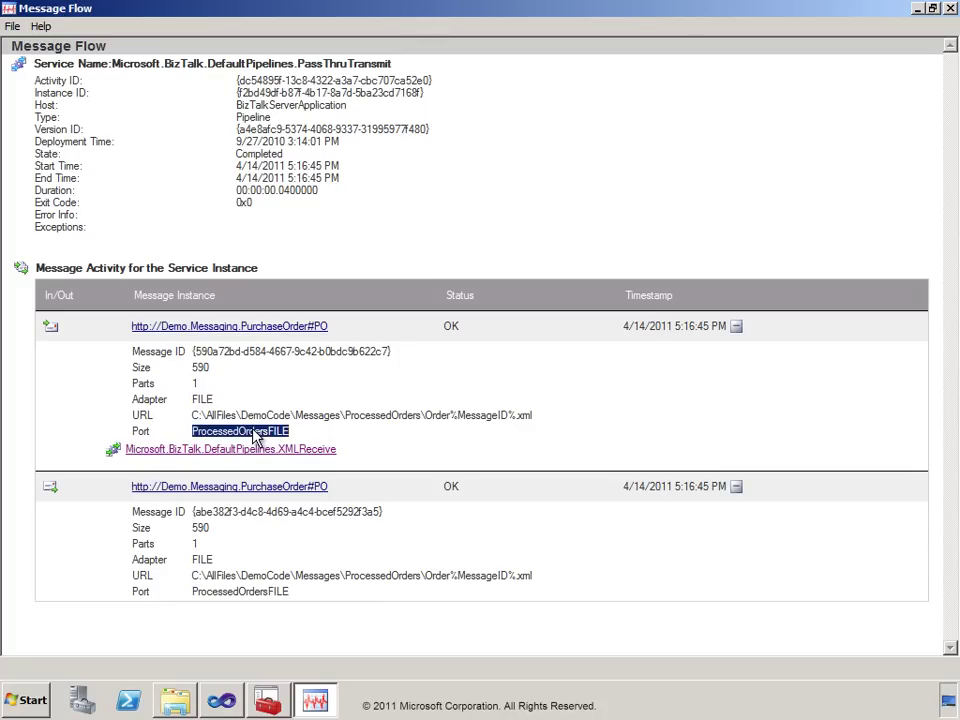
click(254, 450)
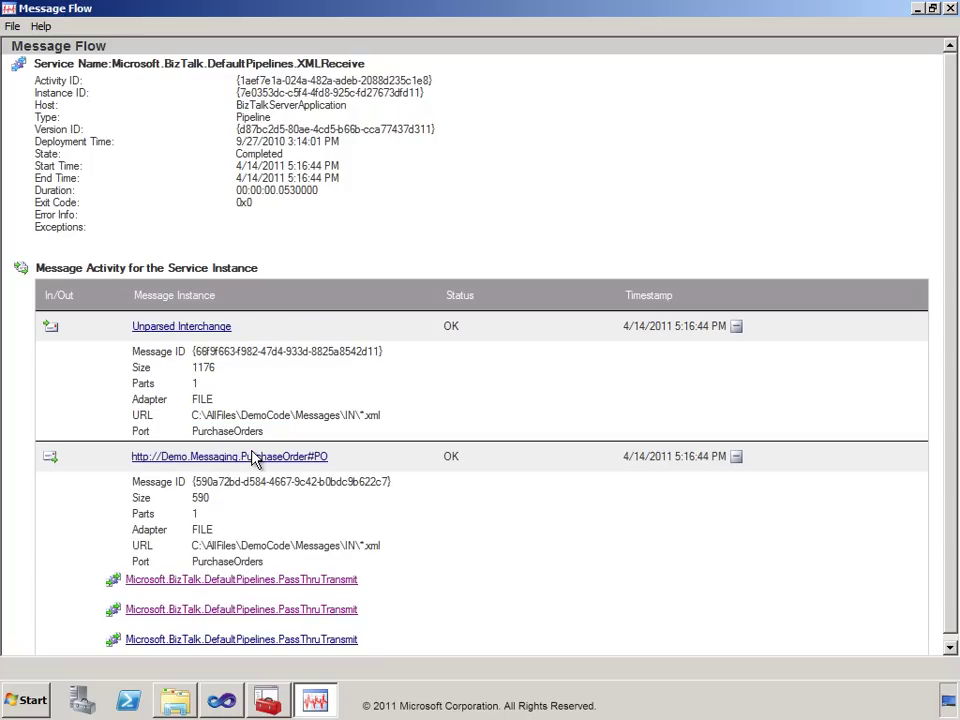
click(219, 641)
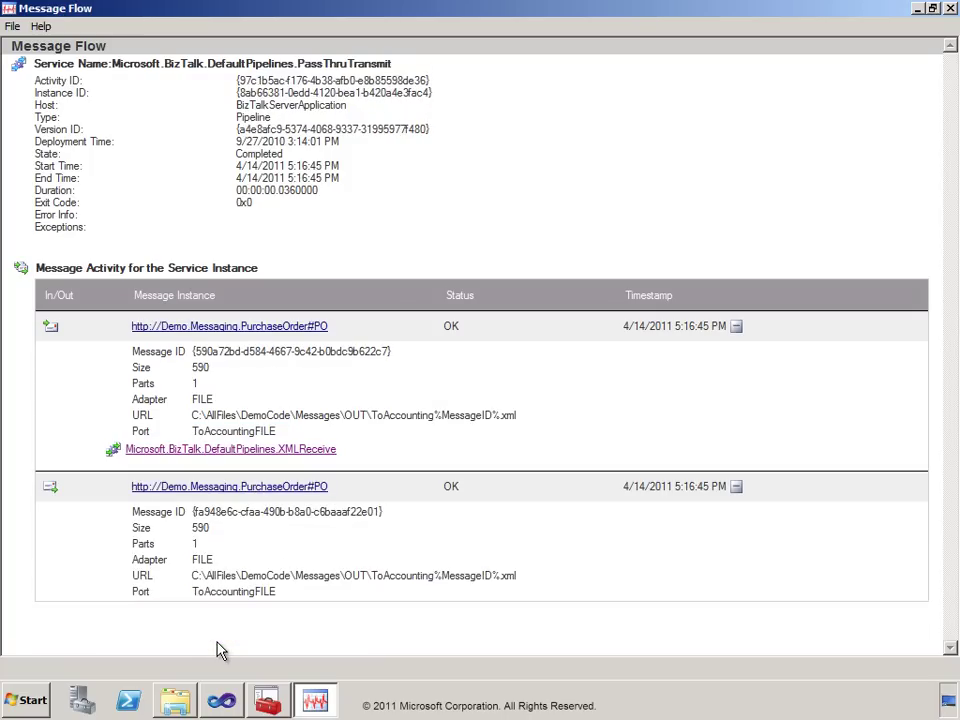
double_click(266, 435)
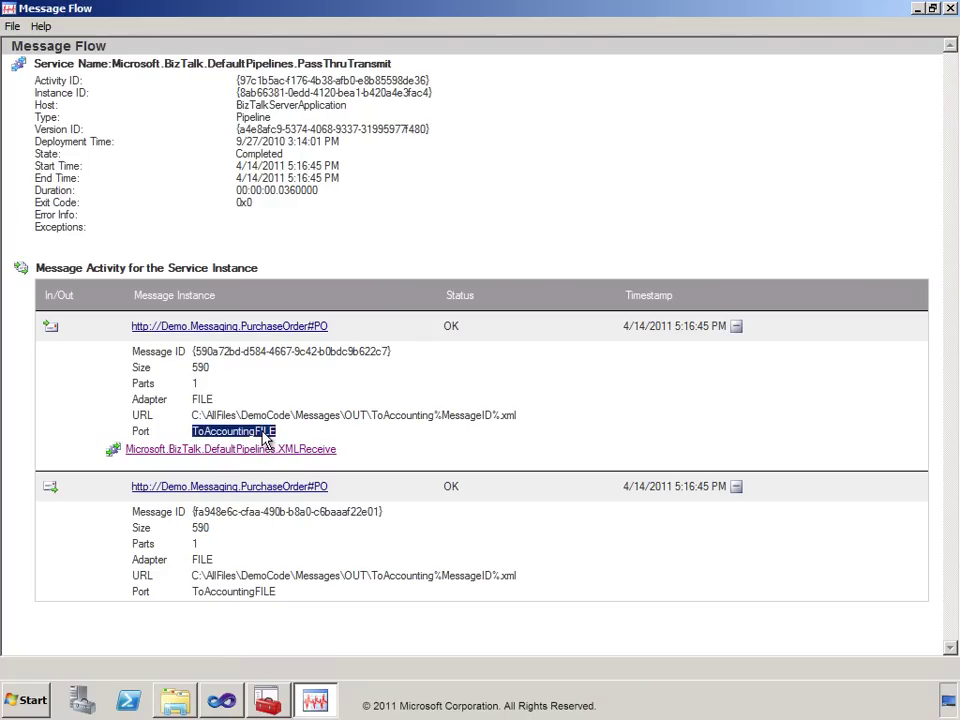